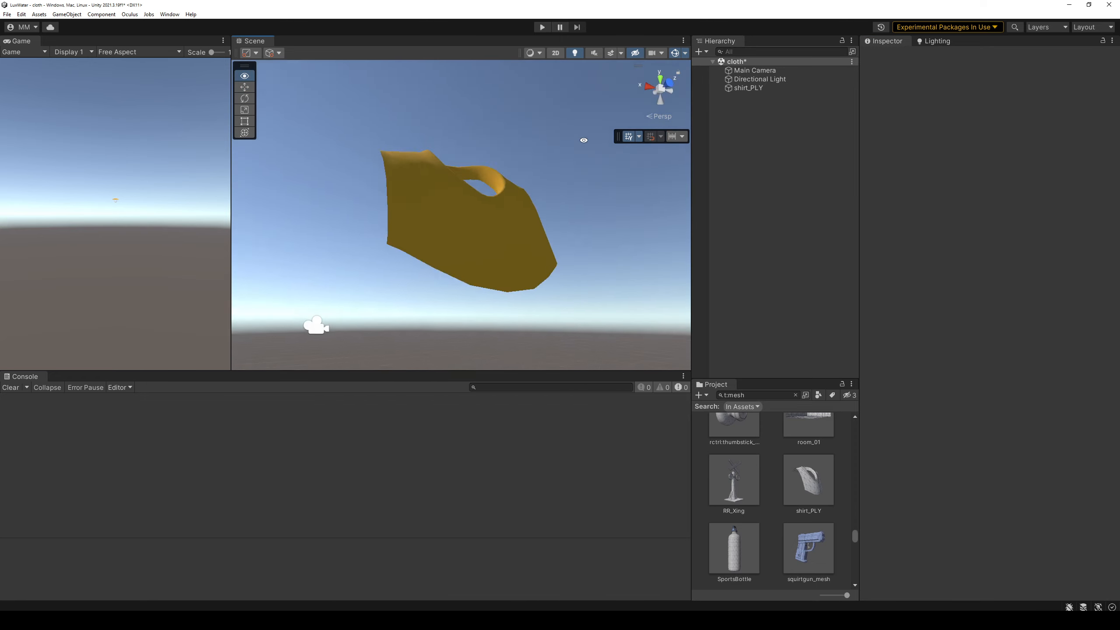
Locate the shirt's mesh in the project and open the Female model's import settings to check Read/Write
left_click(511, 248)
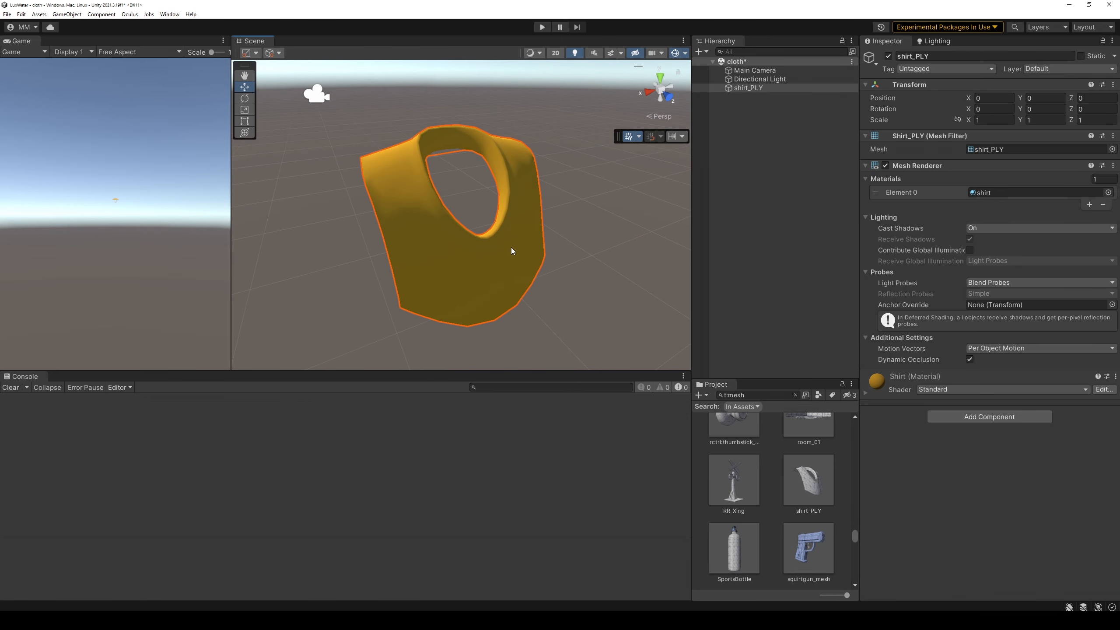
left_click(1014, 149)
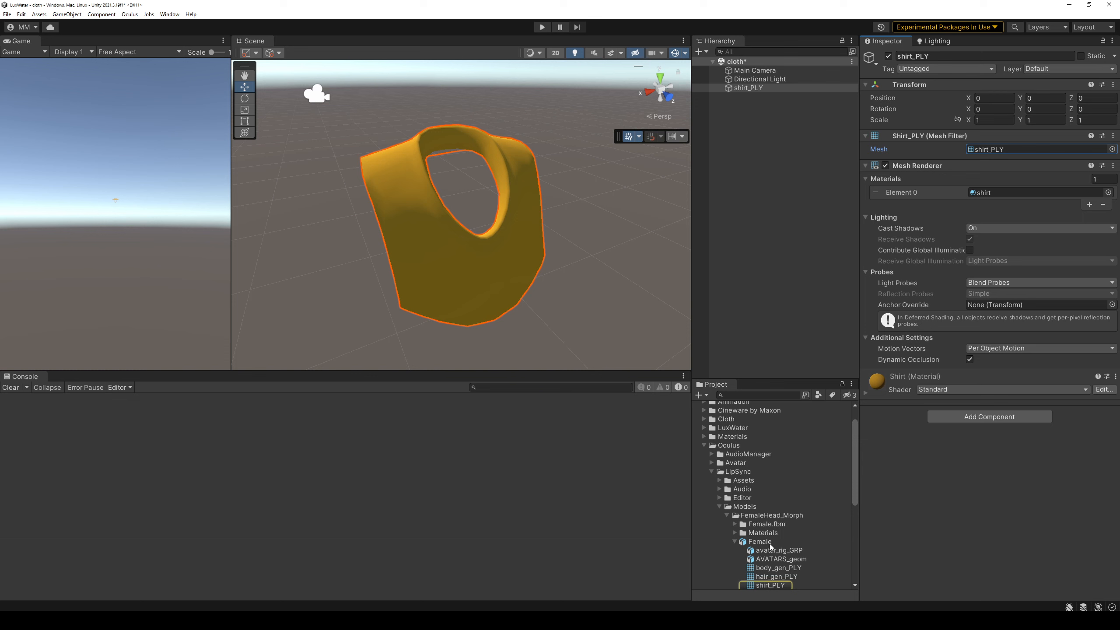
left_click(767, 587)
left_click(770, 542)
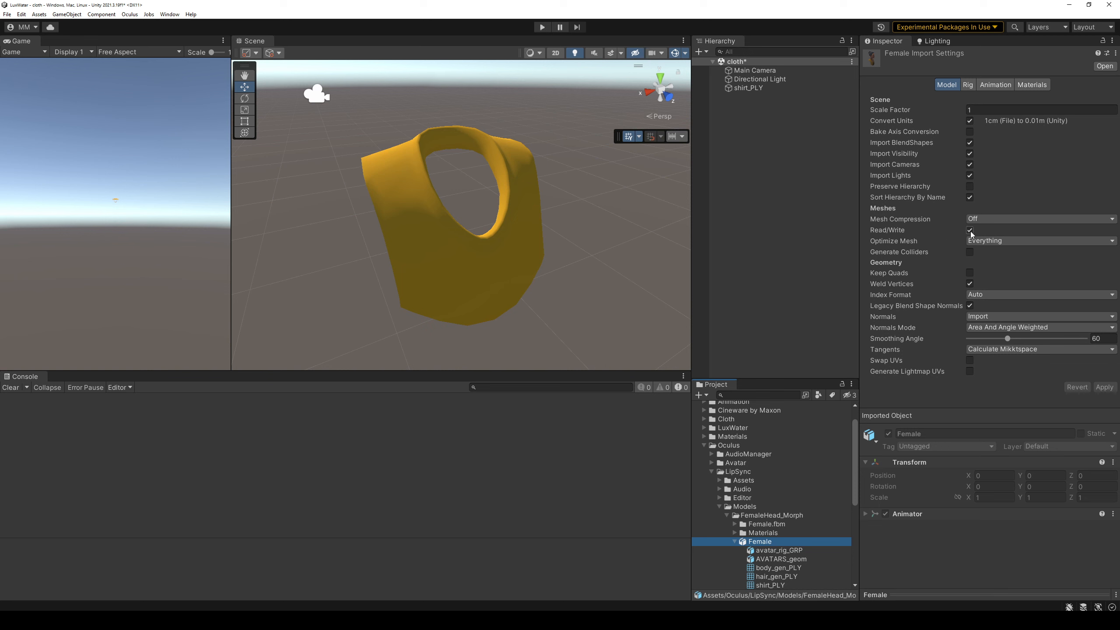
Add the UC Cloth component to the shirt_PLY object
left_click(754, 90)
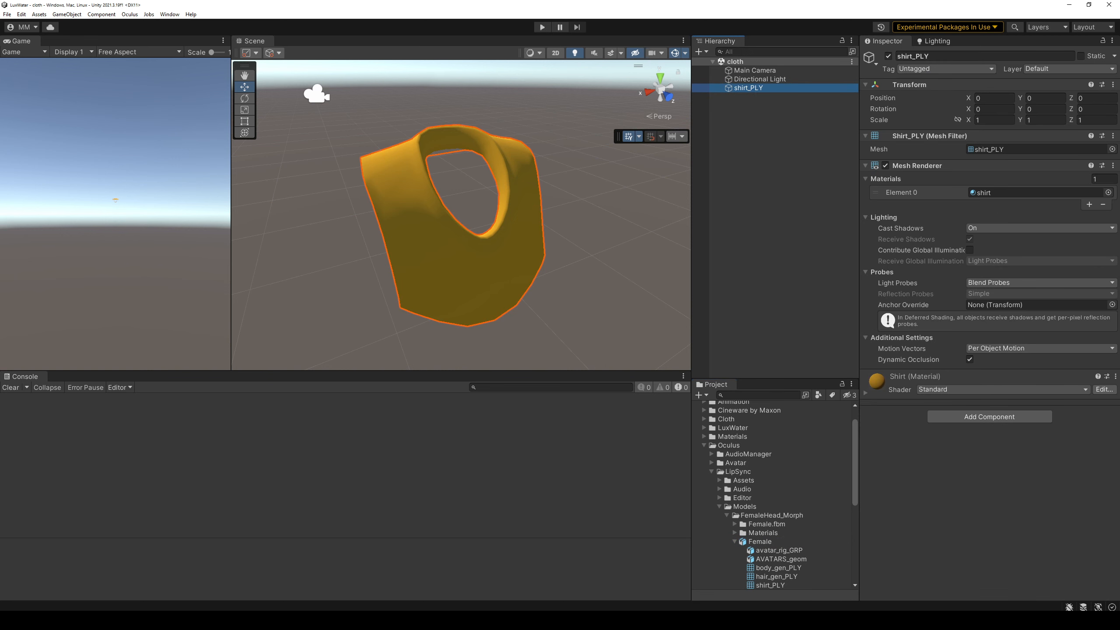
left_click(973, 416)
type("clot")
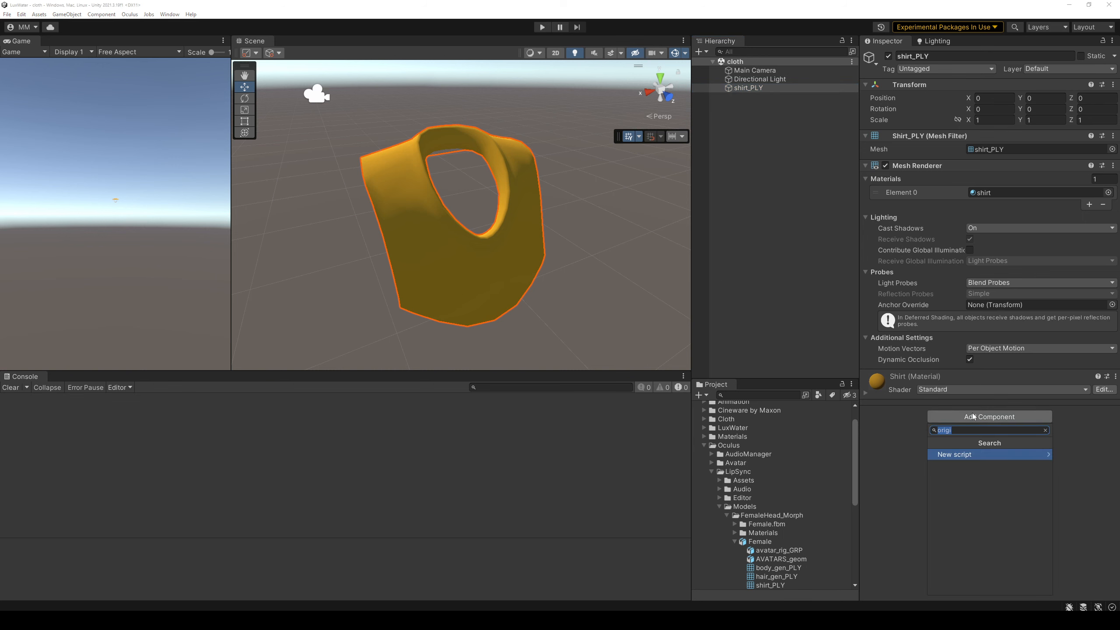
key("Down")
key("Return")
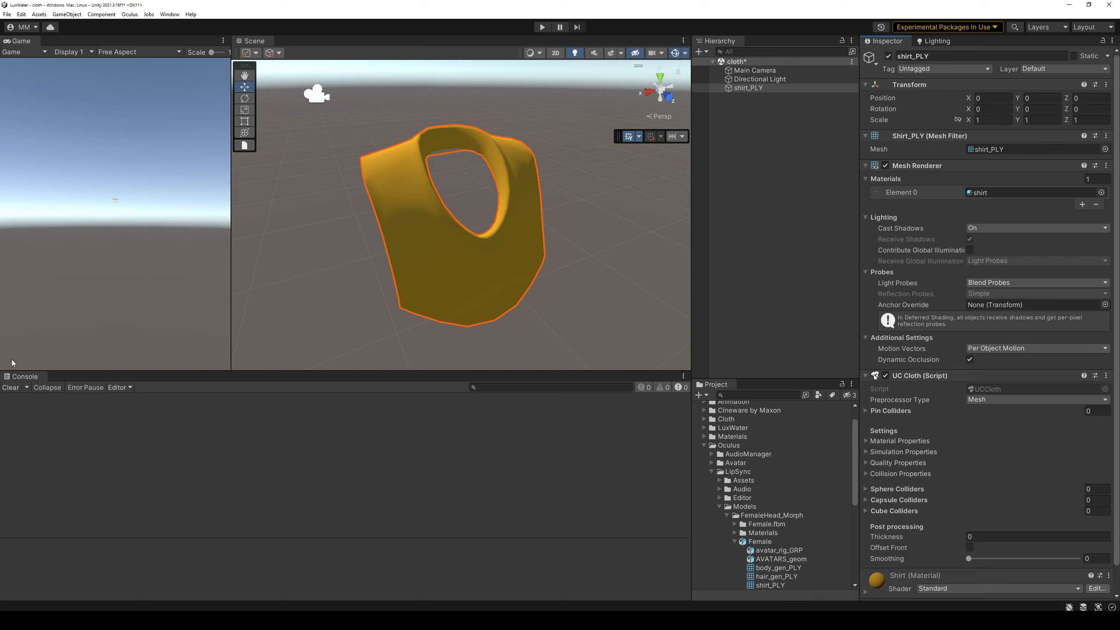
Run the scene to preview the shirt's cloth simulation, stop it, and clear the console
key("ctrl+p")
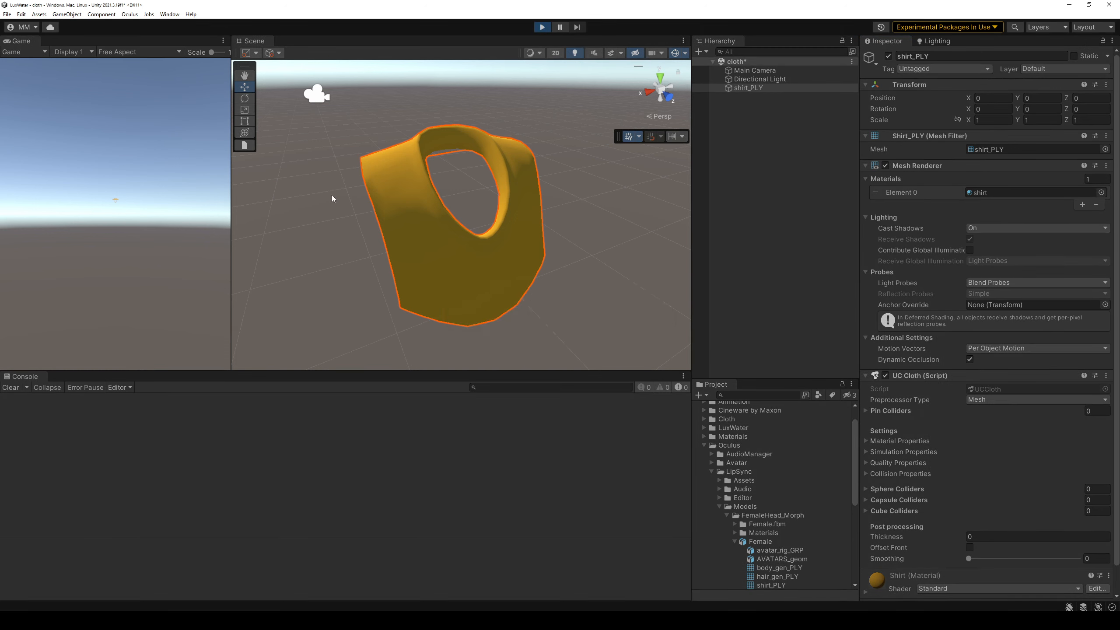
left_click(542, 28)
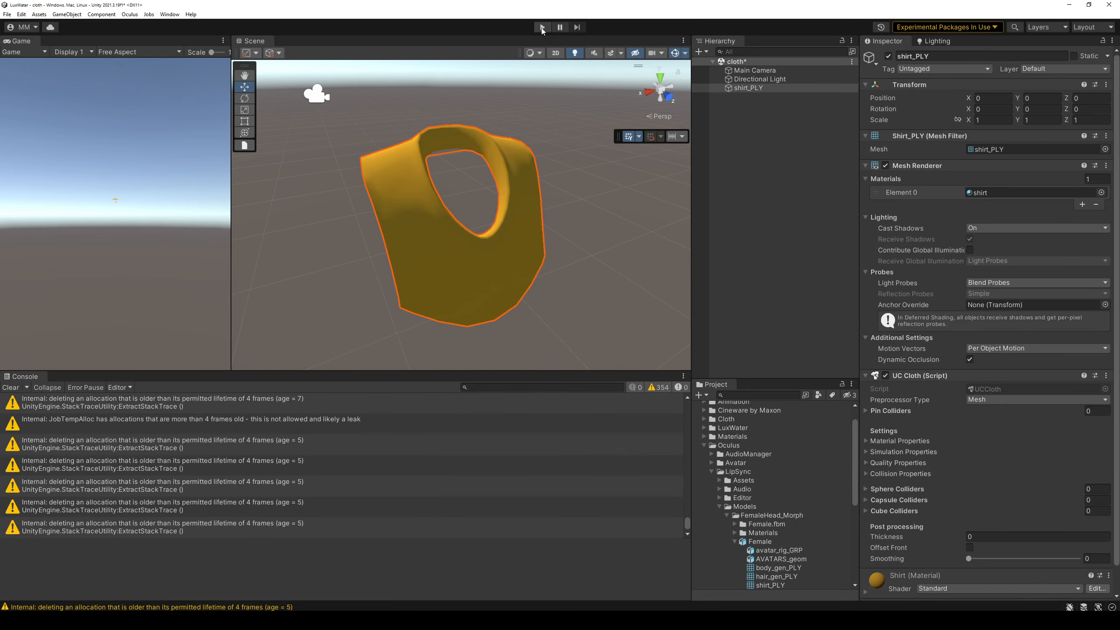
left_click(10, 387)
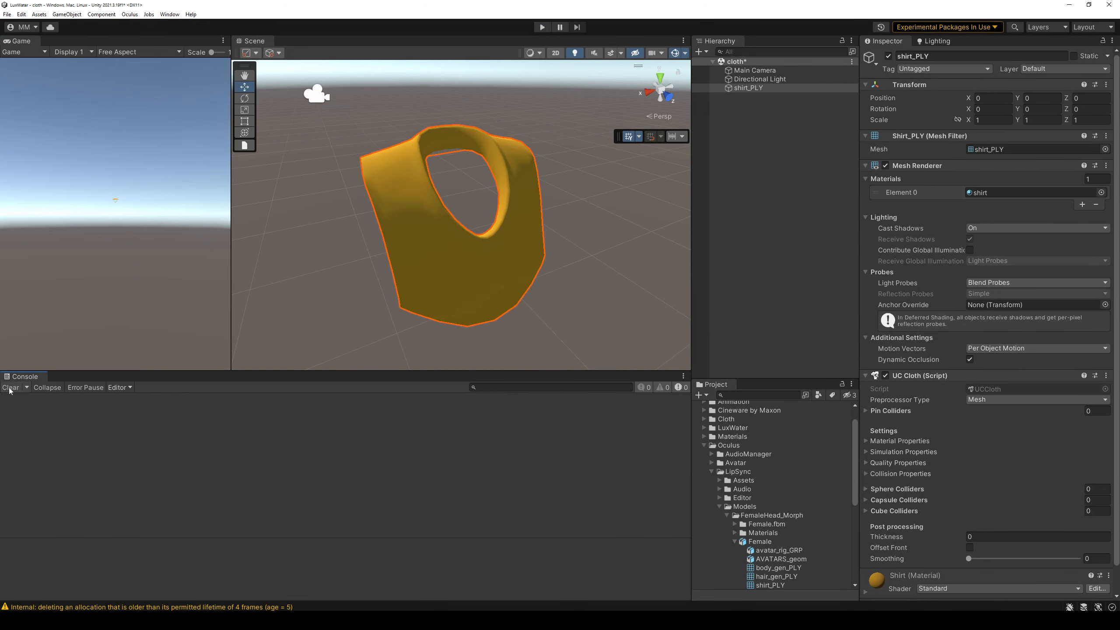
Add a 3D plane to the scene as a floor beneath the shirt
right_click(765, 123)
mouse_move(799, 232)
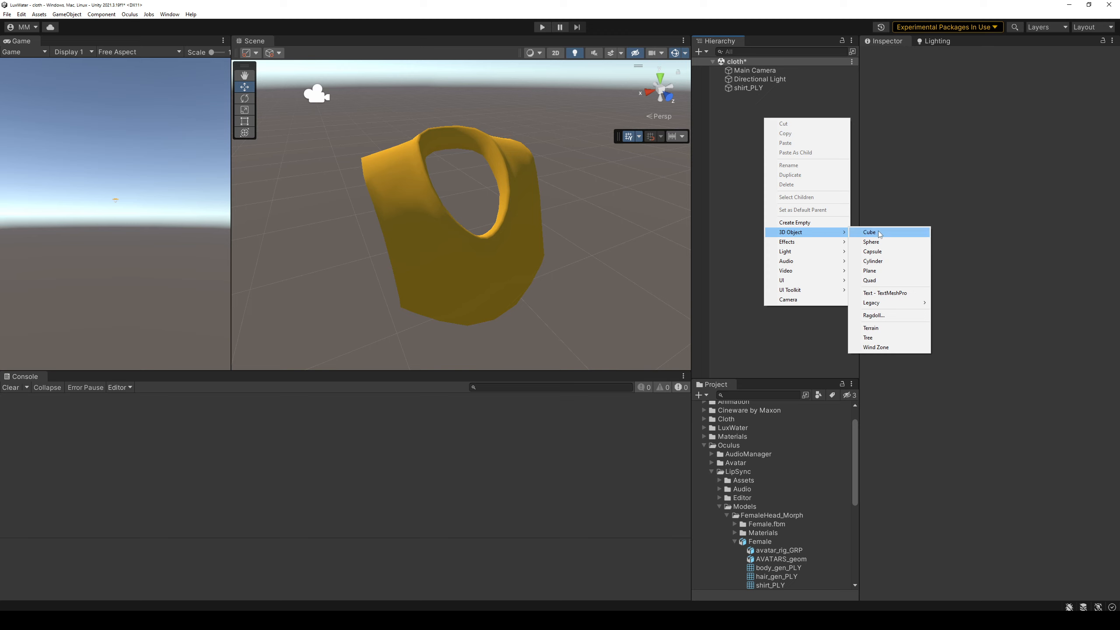
left_click(869, 270)
left_click_drag(576, 229, 567, 187, "alt")
key("f")
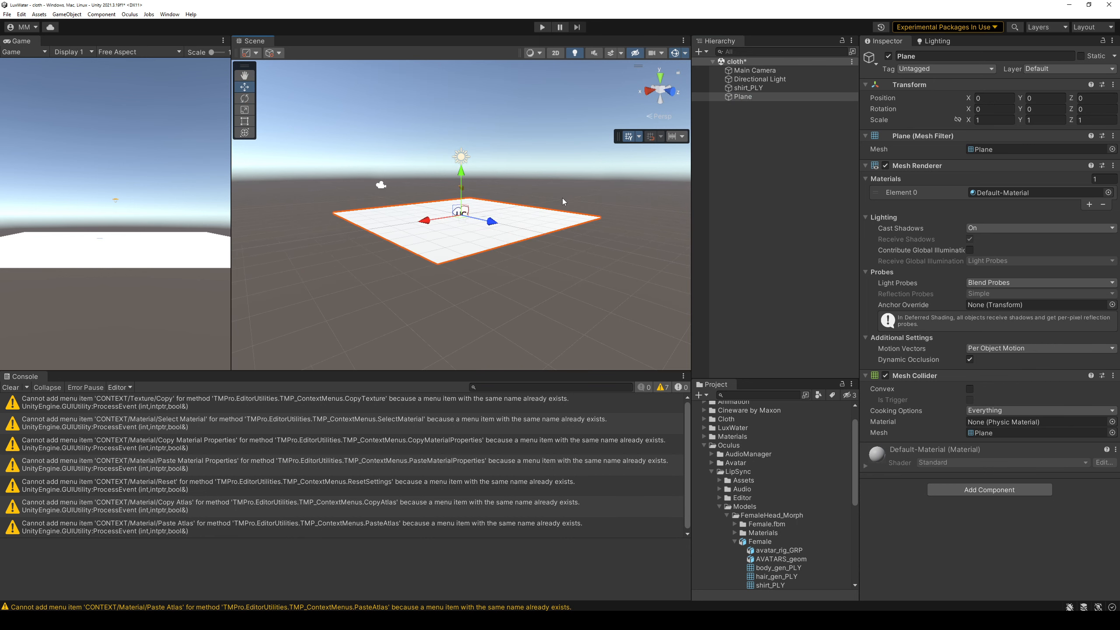
Lower the shirt_PLY object toward the plane to a Y position of about -1.211
left_click(749, 88)
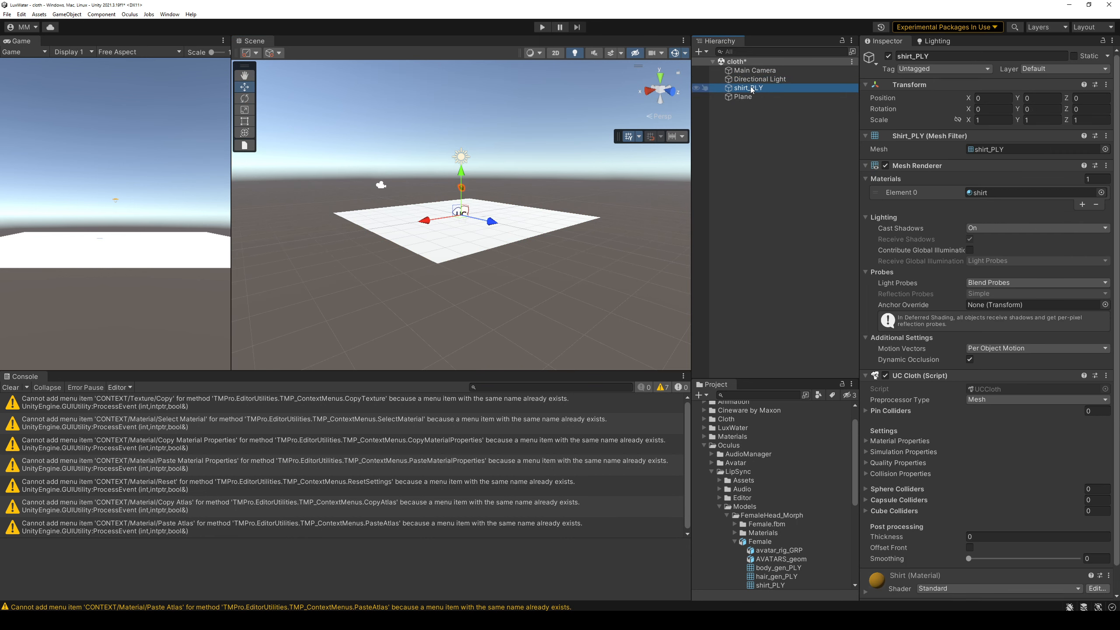
left_click_drag(531, 171, 469, 192, "alt")
scroll(471, 191, "up", 3)
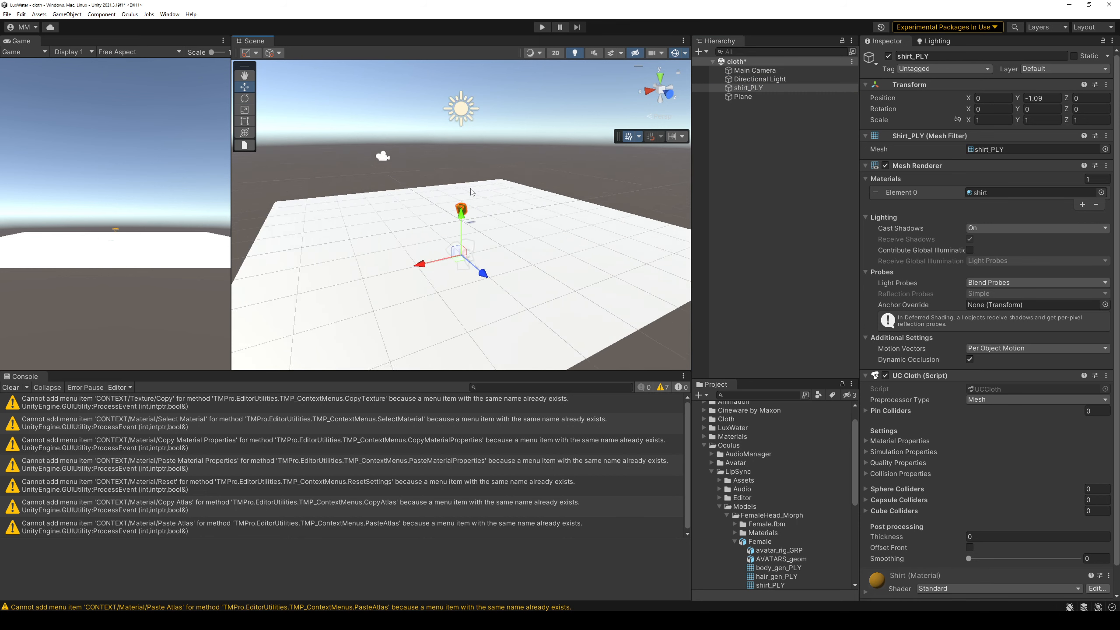
key("f")
left_click_drag(507, 225, 540, 205, "alt")
scroll(531, 243, "down", 4)
middle_click_drag(530, 245, 529, 171)
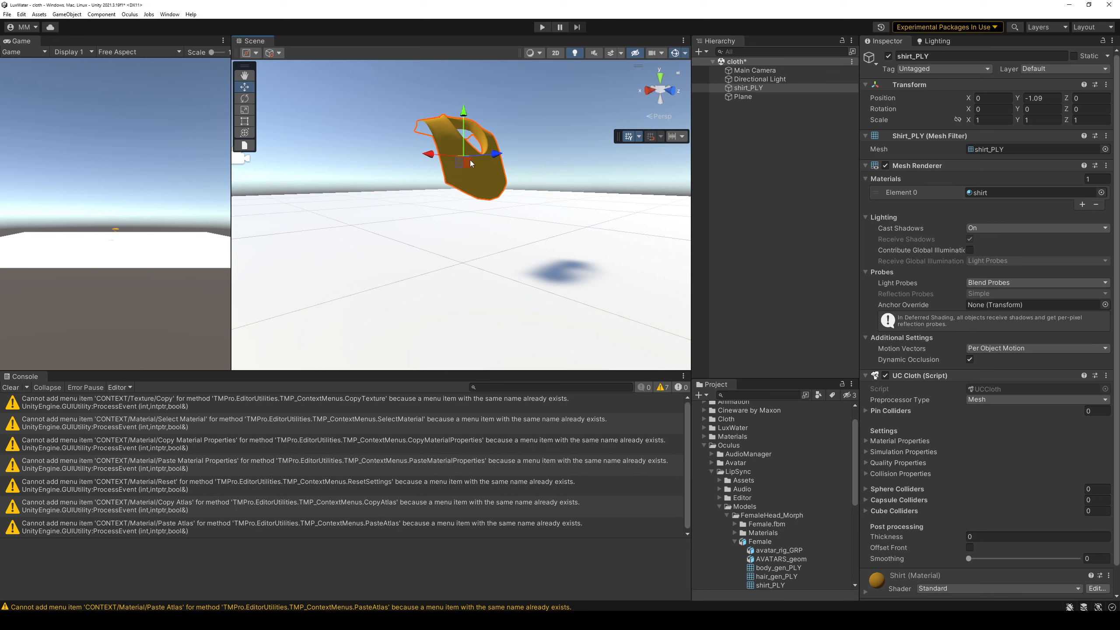
left_click_drag(467, 116, 471, 160)
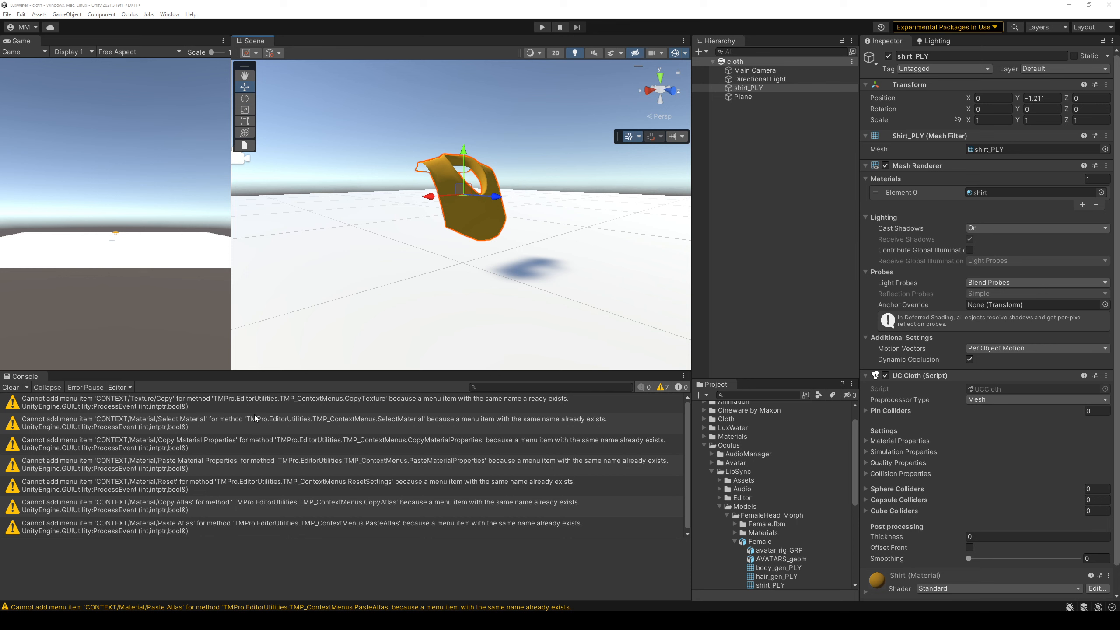
Add the UC Debug Visualizer component to the shirt_PLY object
scroll(968, 529, "down", 1)
left_click(968, 587)
type("clot")
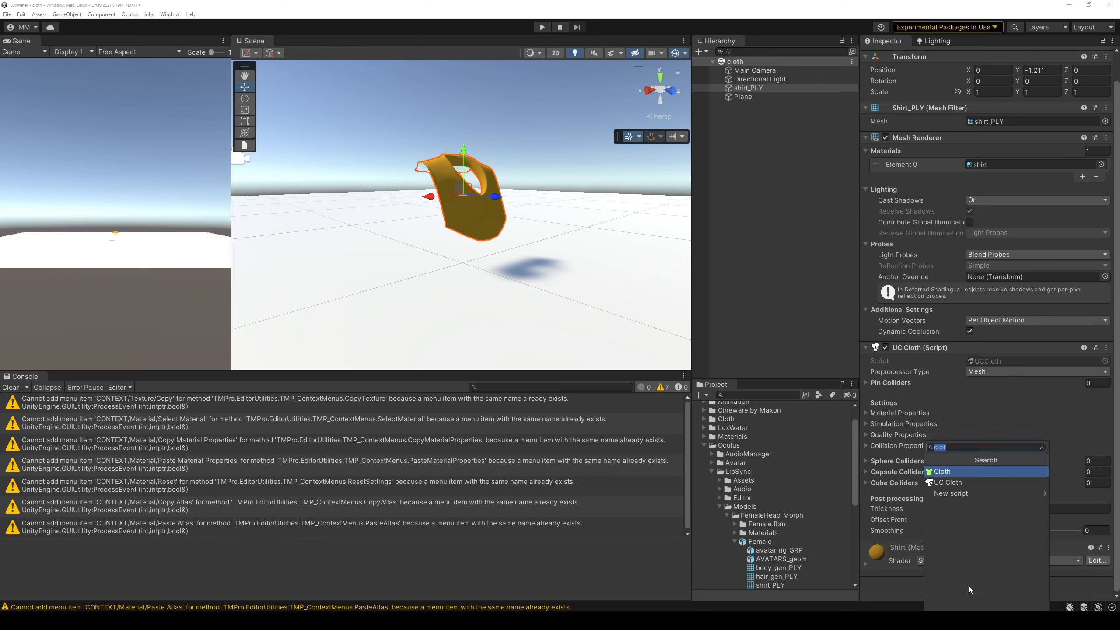
type("uc")
key("Down")
key("Return")
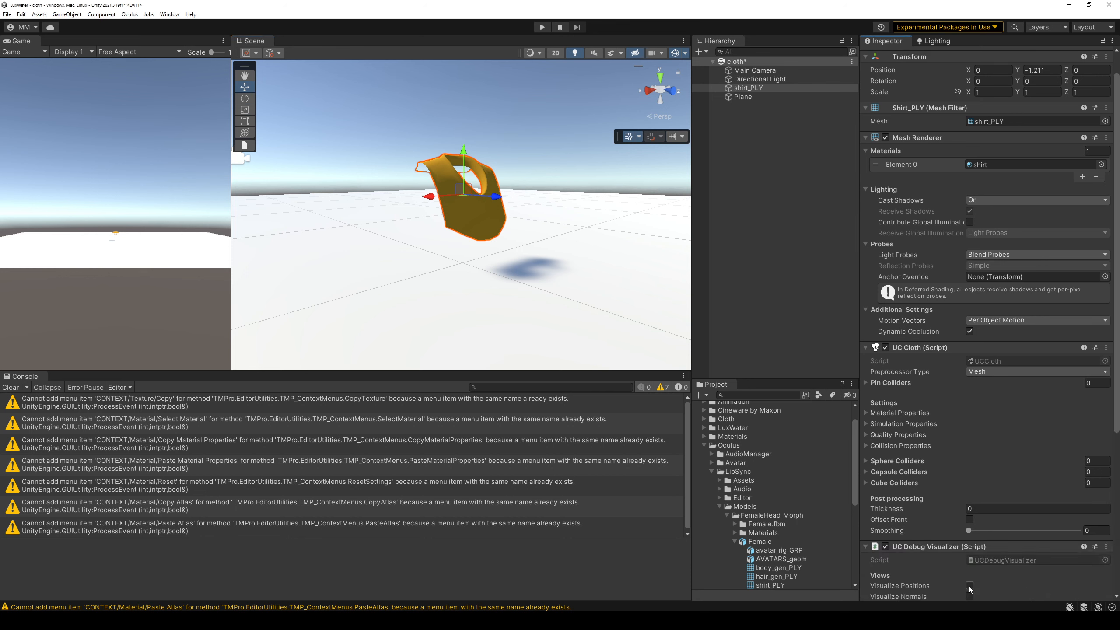
Enable positions, normals, edges, velocity, pinned and self collision region visualization in the shirt's UC Debug Visualizer
scroll(967, 524, "down", 5)
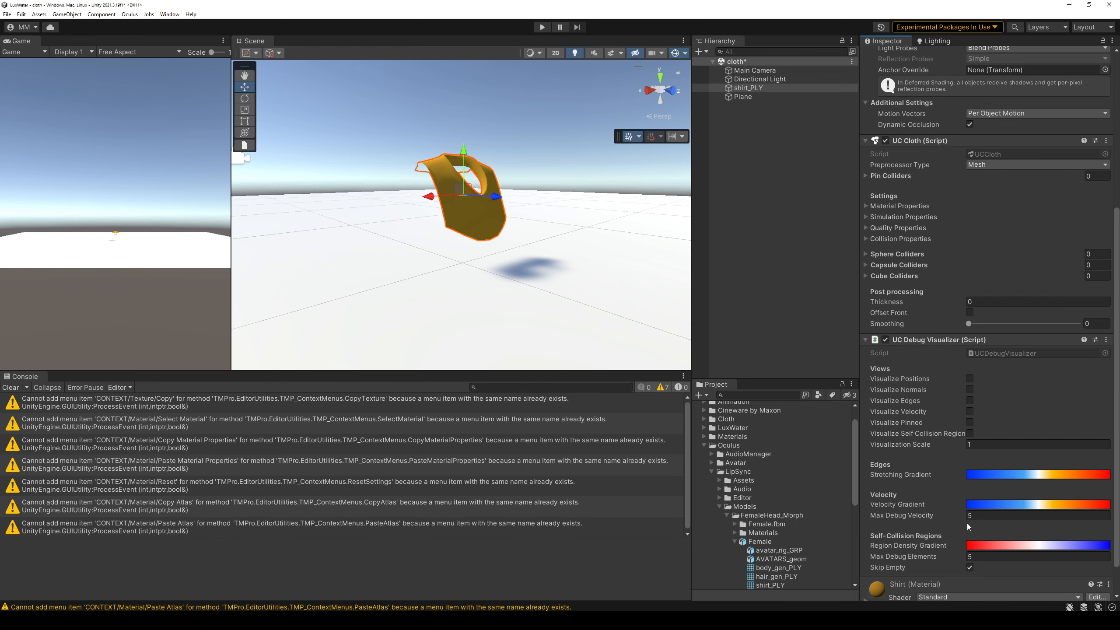
left_click(968, 379)
left_click(969, 400)
left_click(969, 411)
left_click(969, 422)
left_click(969, 433)
left_click(969, 390)
Run and stop the scene to preview the shirt's debug visualization, and inspect UC Cloth's Pin Colliders list
left_click(542, 27)
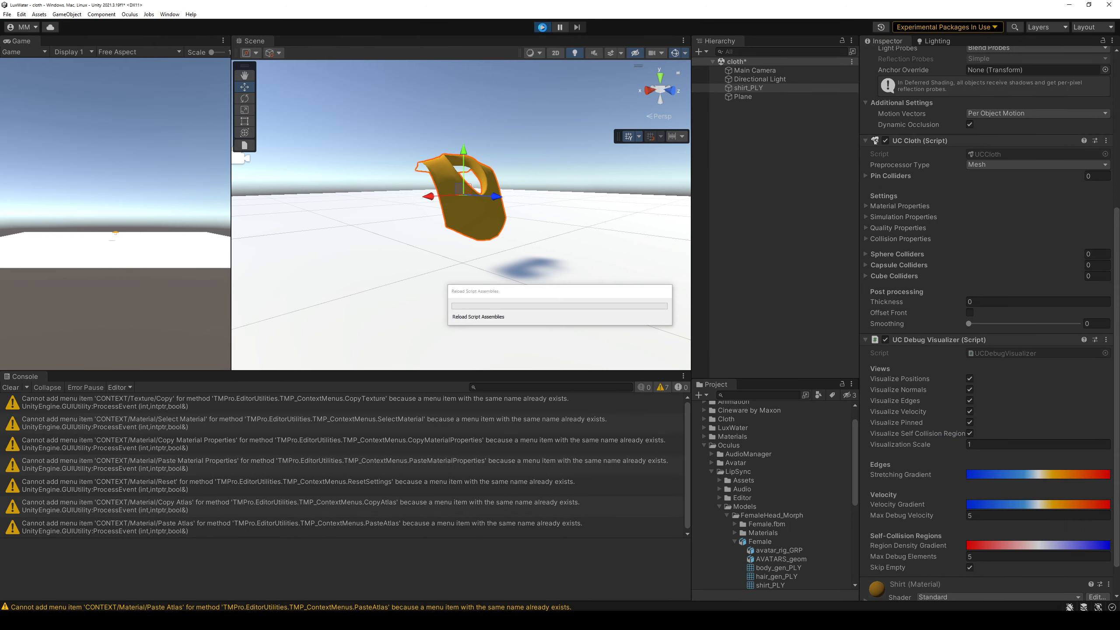
left_click(542, 27)
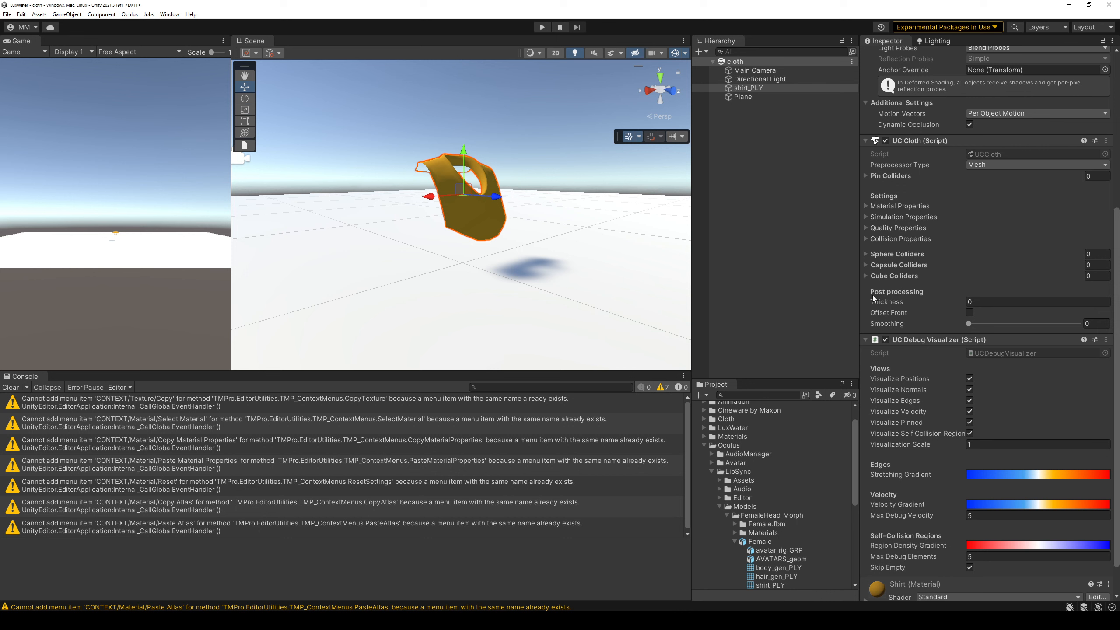
left_click(906, 176)
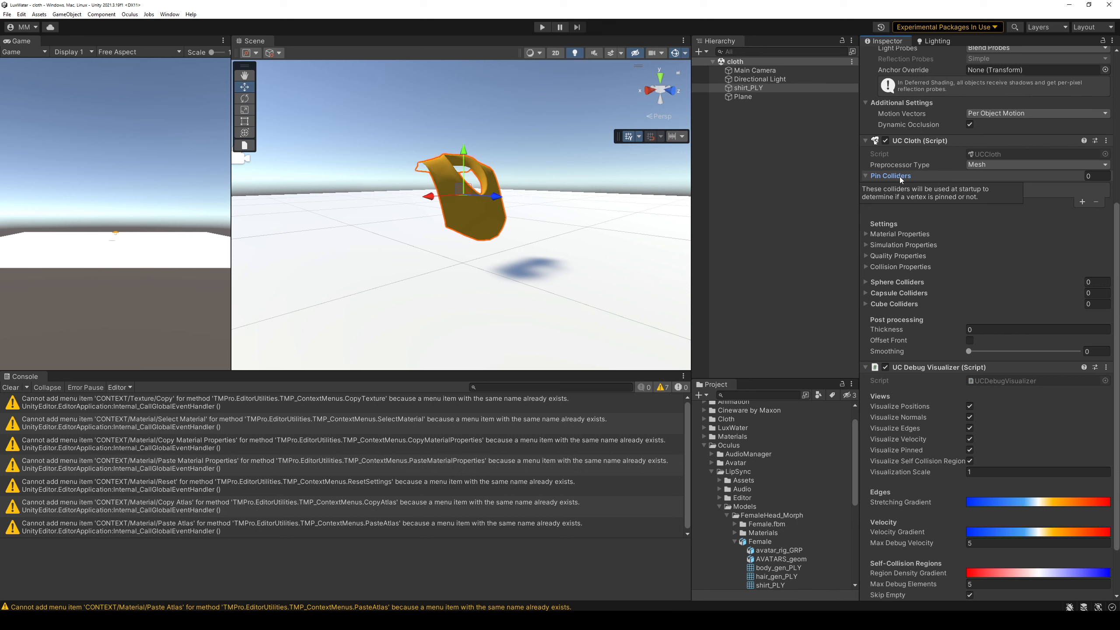
left_click(899, 177)
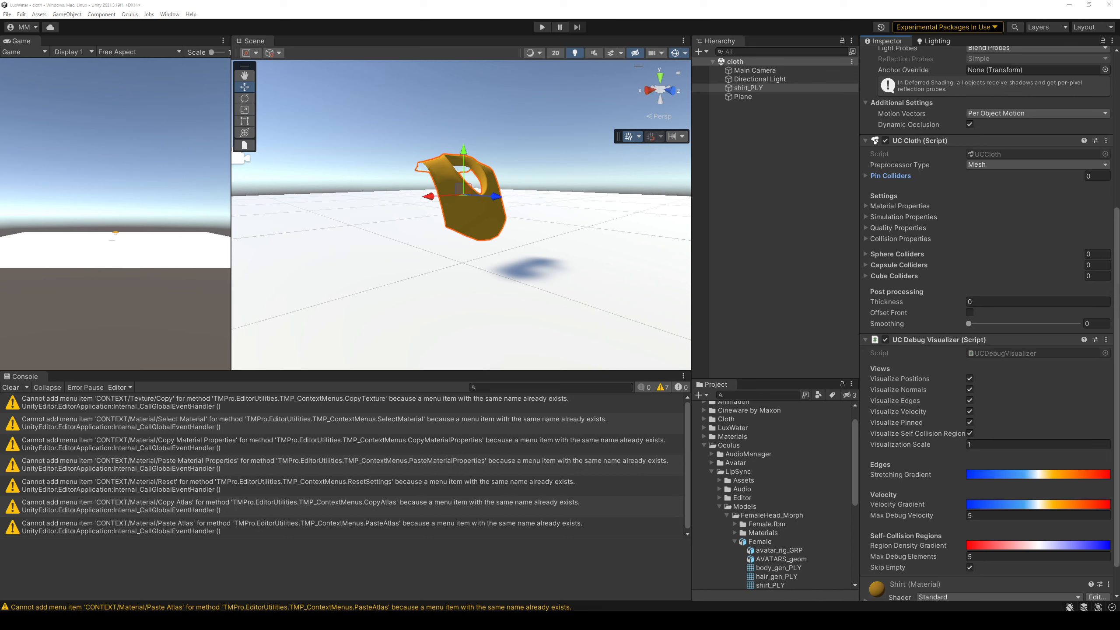
left_click(749, 100)
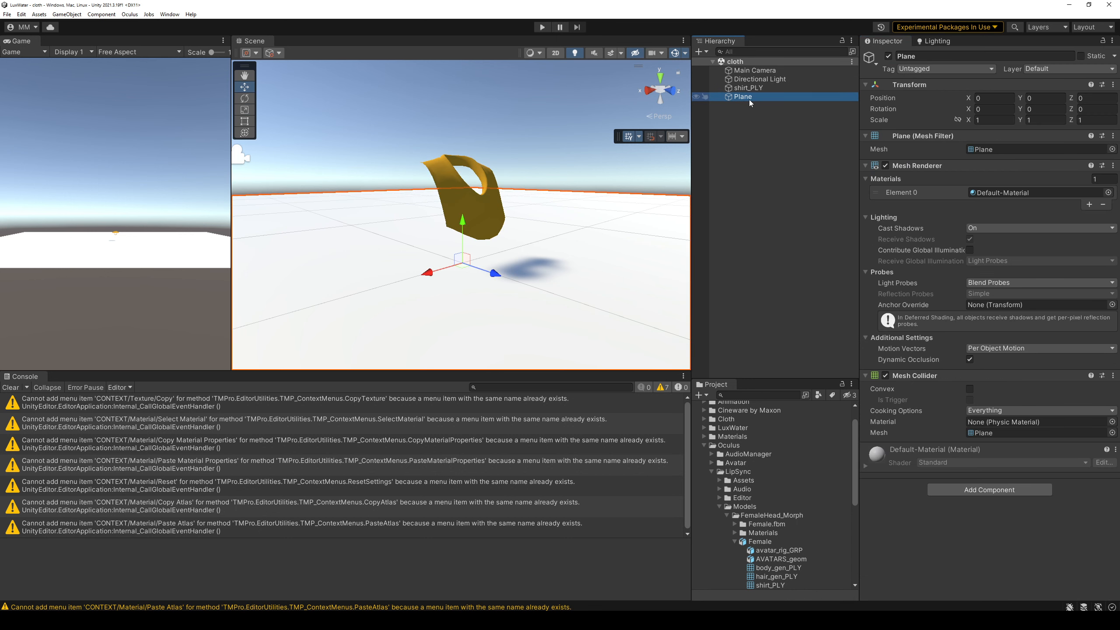
left_click(976, 491)
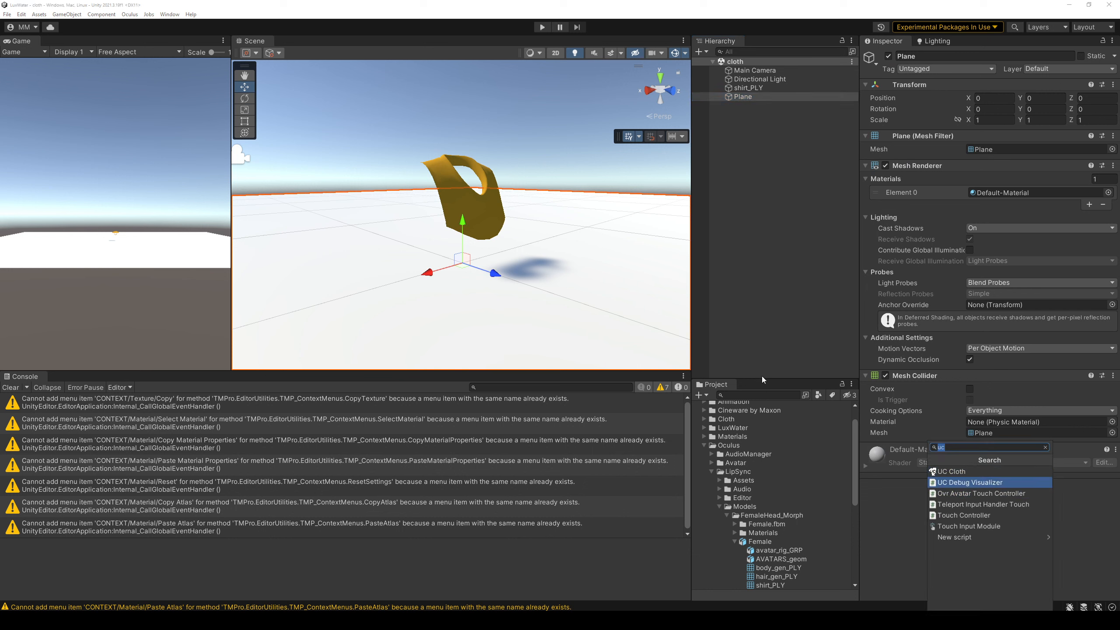
type("colli")
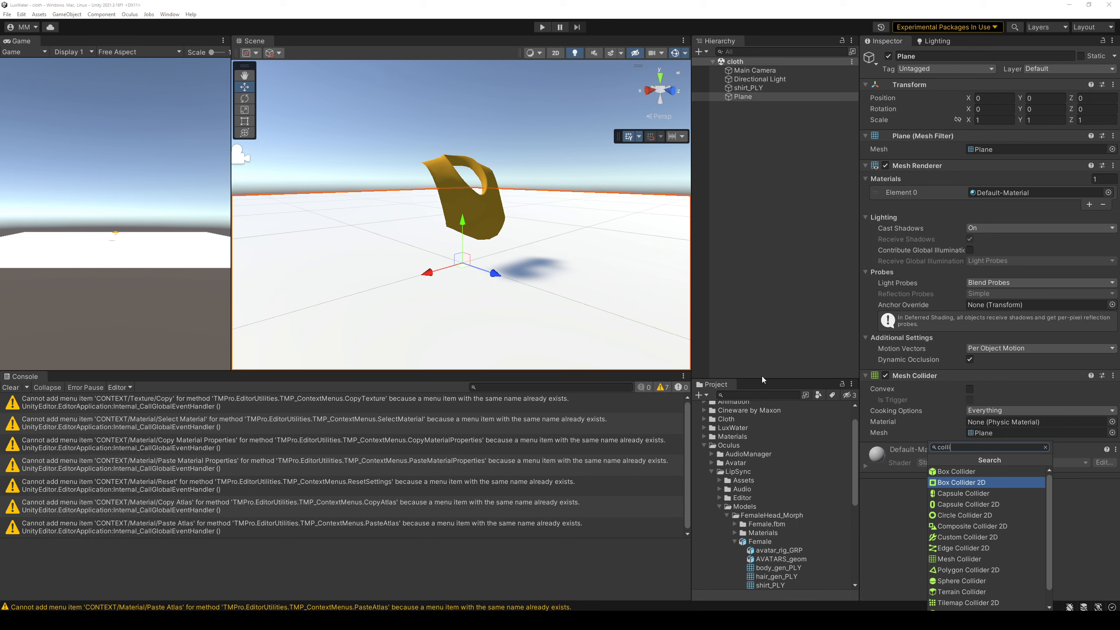
key("Escape")
key("Escape")
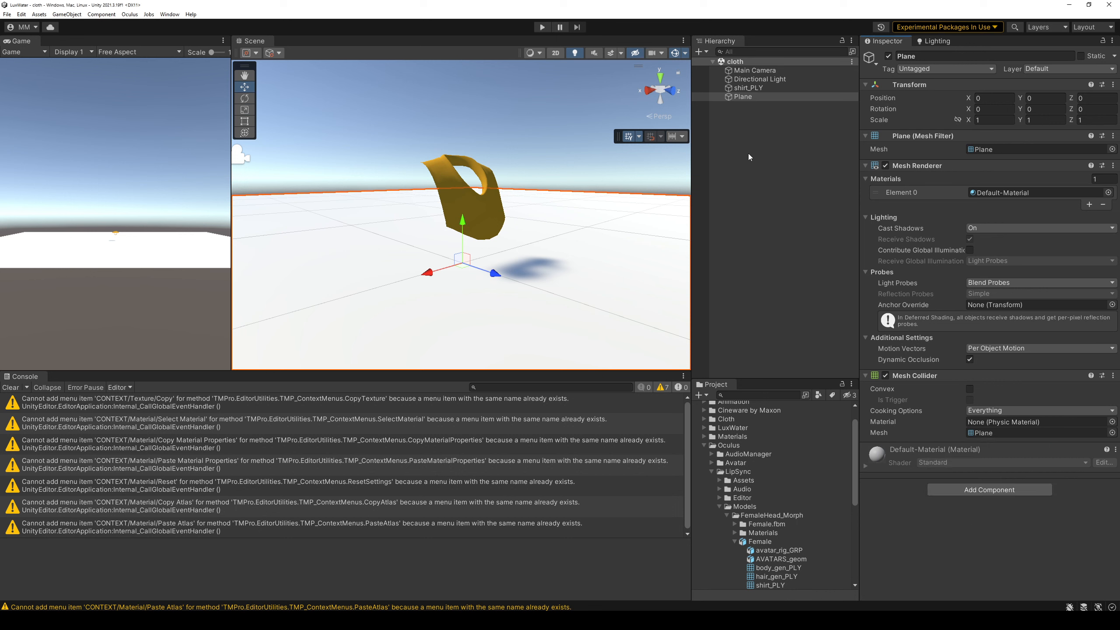
Add a 3D cube, lower it to a Y position of about -0.371, and save the scene
right_click(750, 124)
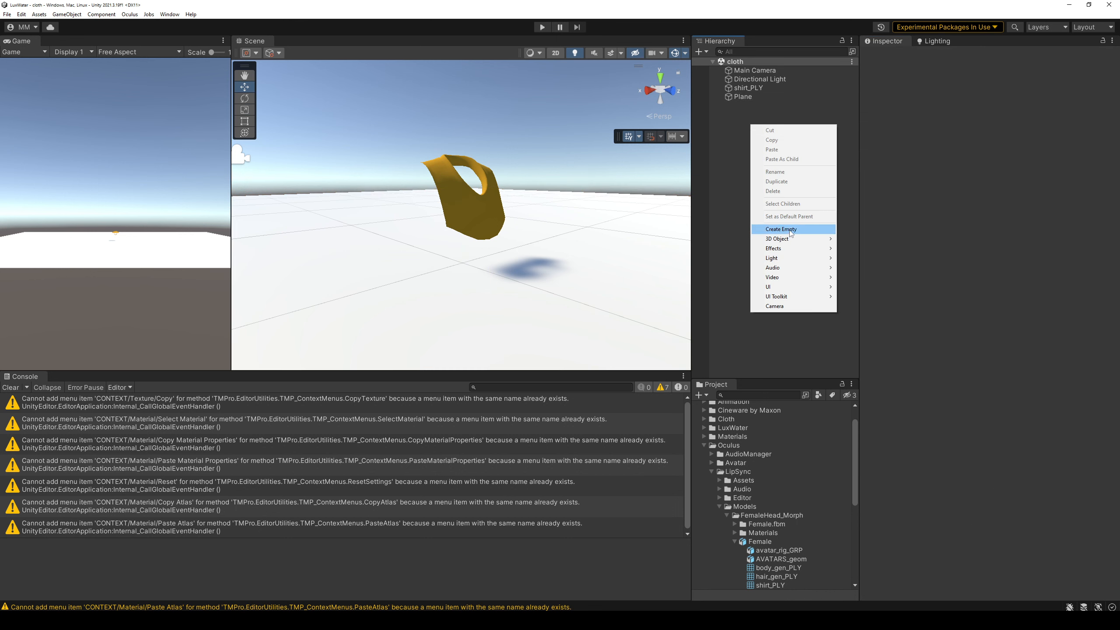
mouse_move(794, 242)
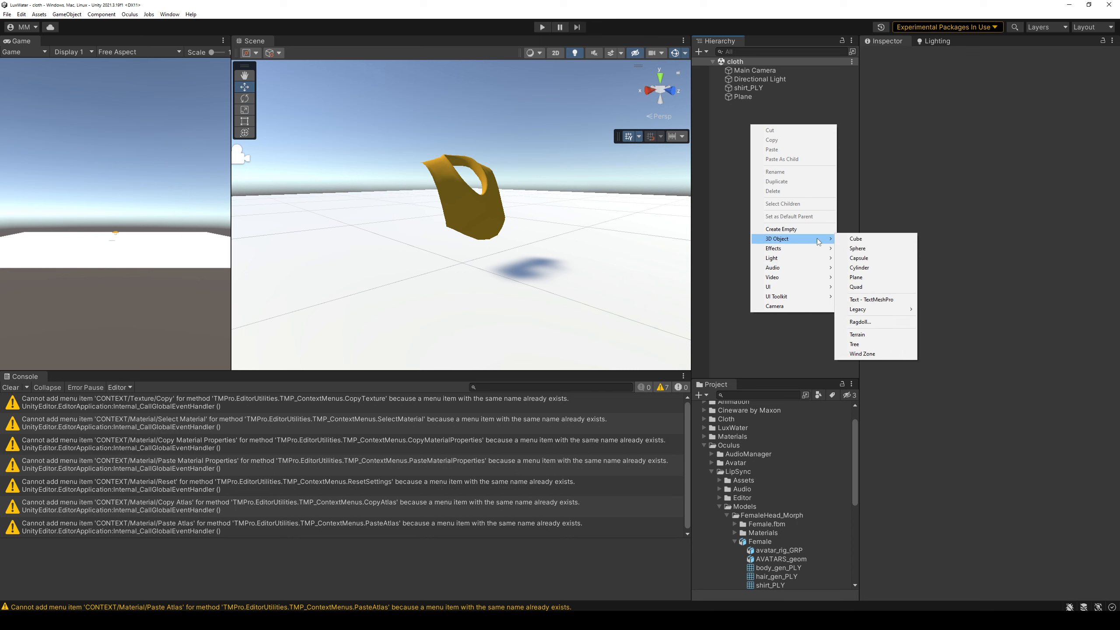
left_click(855, 239)
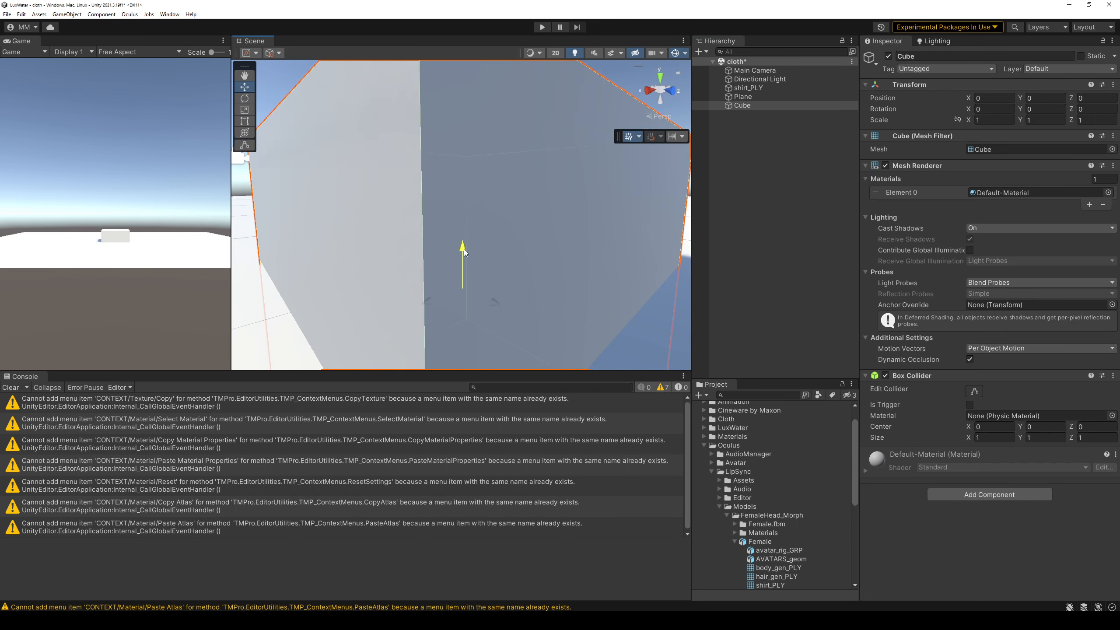
left_click_drag(462, 249, 494, 270)
key("ctrl+s")
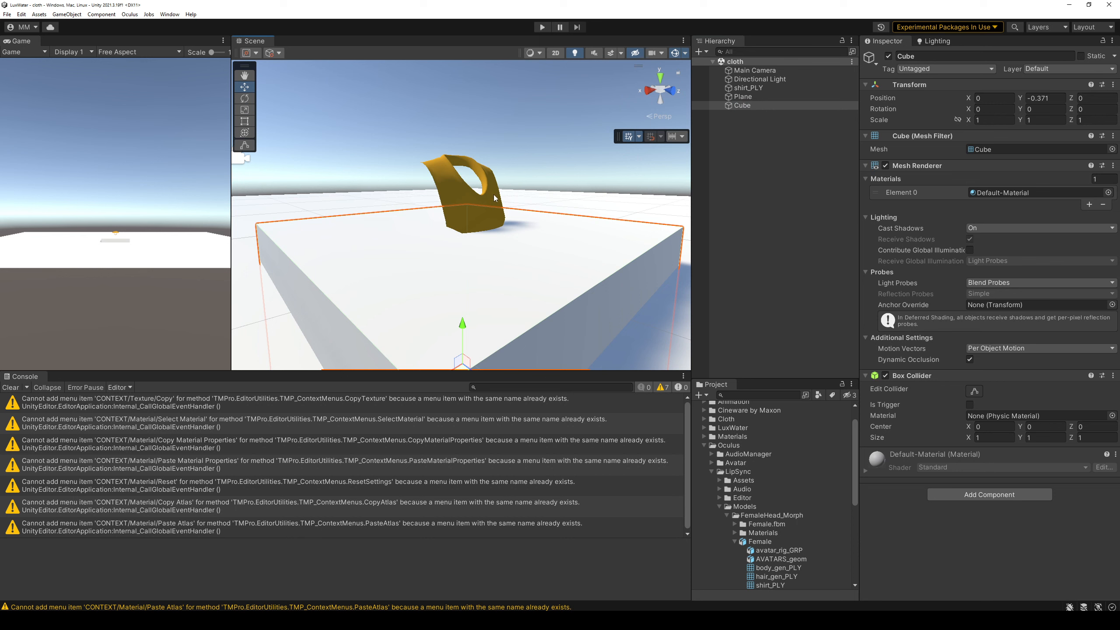
Select the shirt and run the scene to test how its cloth behaves with the cube, then stop it
left_click(495, 190)
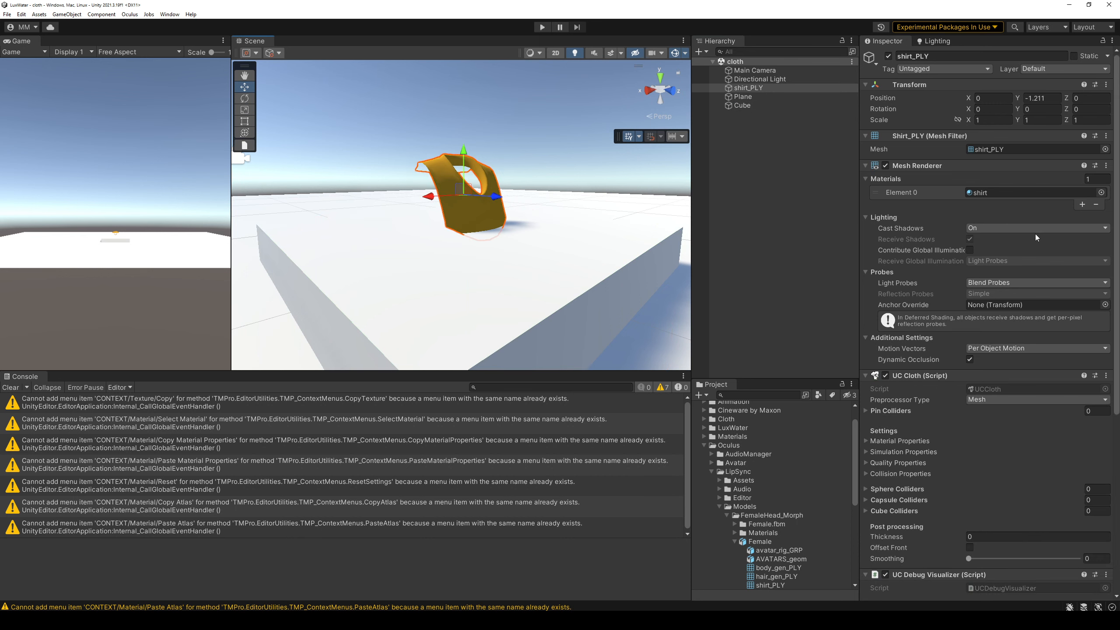
left_click(542, 27)
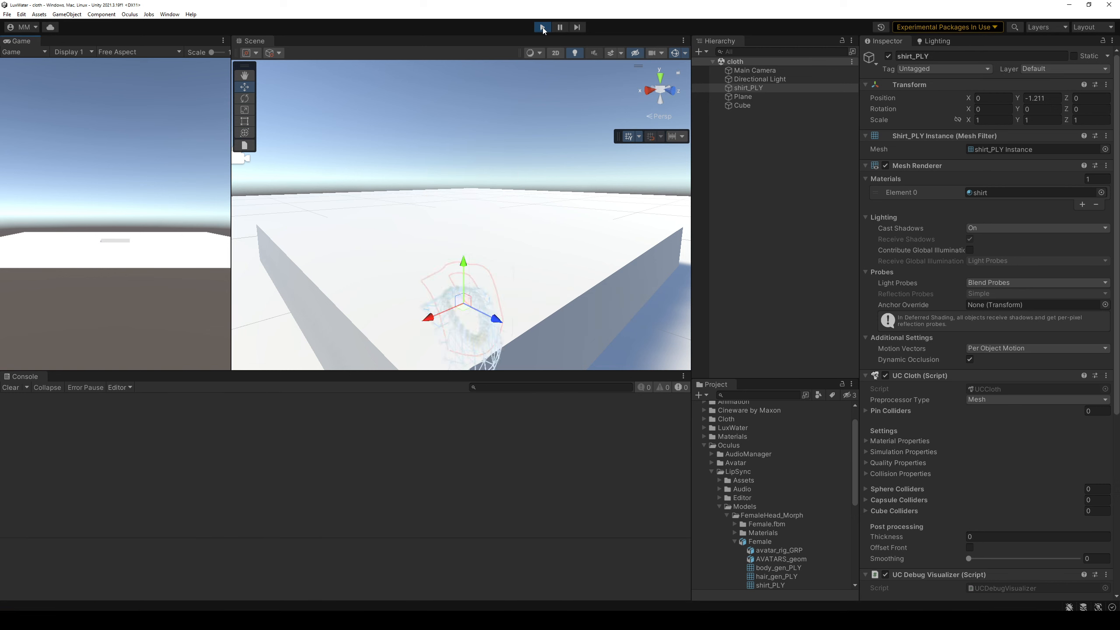
left_click(543, 27)
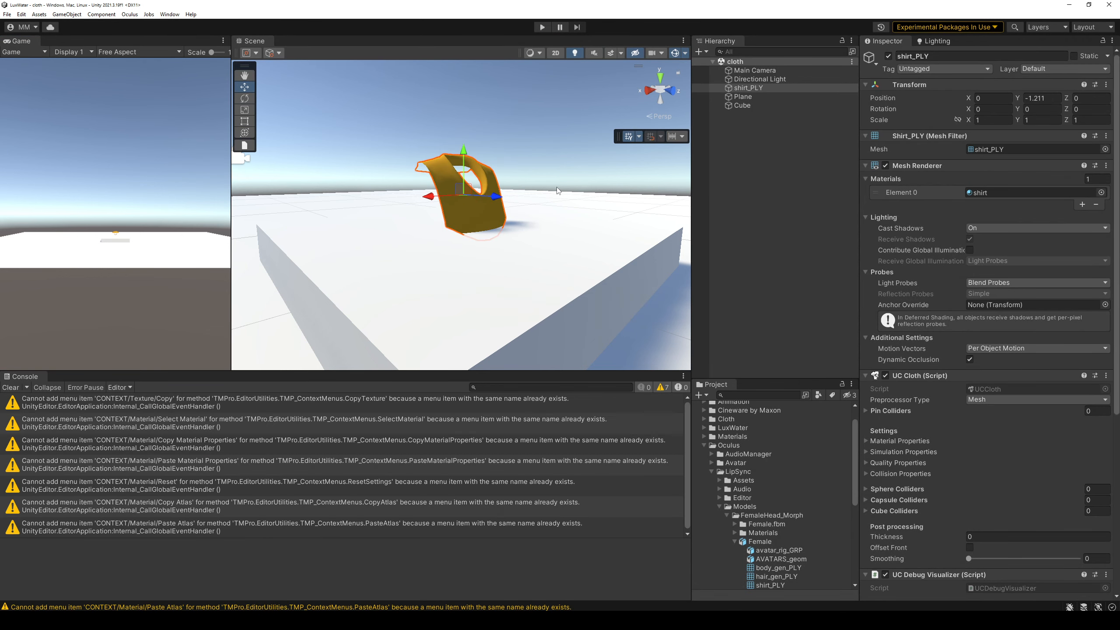
Add the cube's box collider as a pin collider in the shirt's UC Cloth settings
left_click(866, 411)
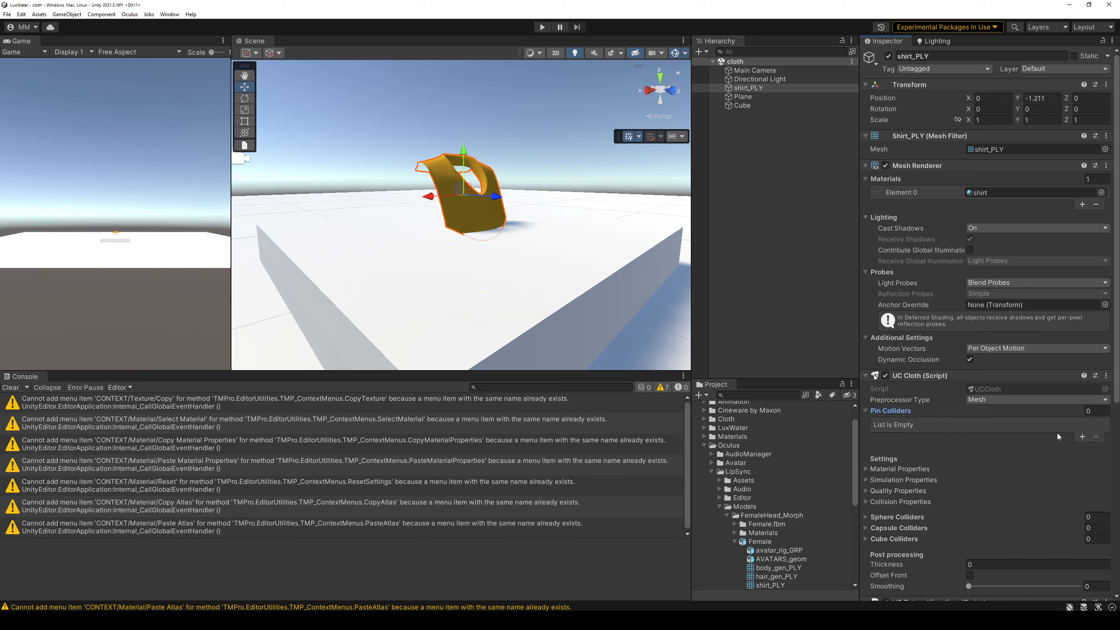
left_click(1082, 437)
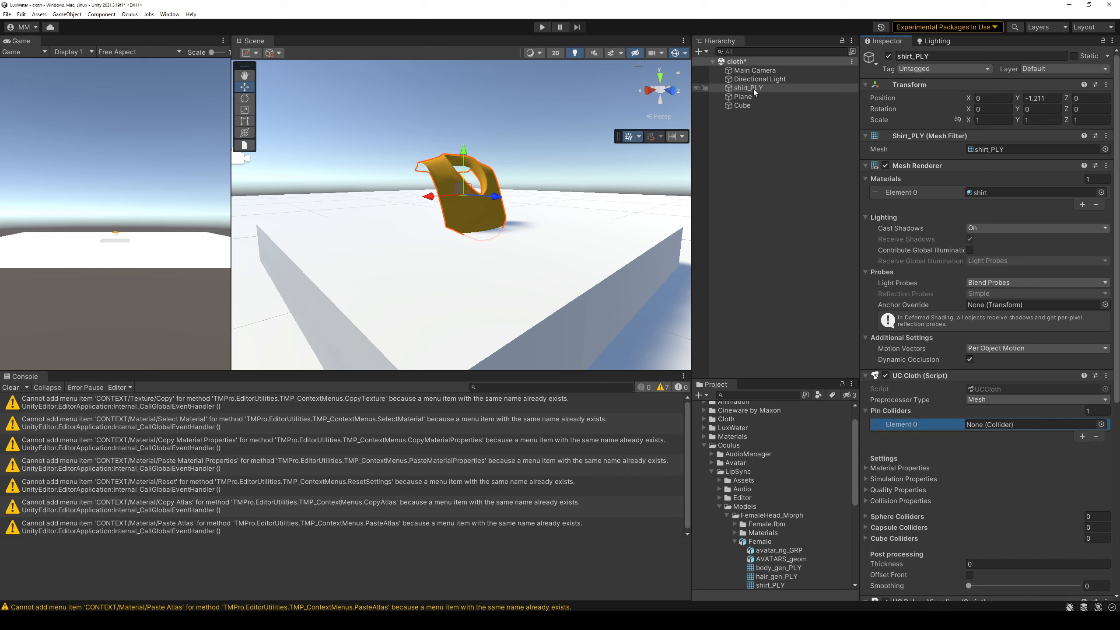
left_click_drag(742, 106, 1013, 424)
Run the scene to inspect the shirt pinned by the cube, and reduce the 3D gizmo icon size in the Scene view
left_click(542, 27)
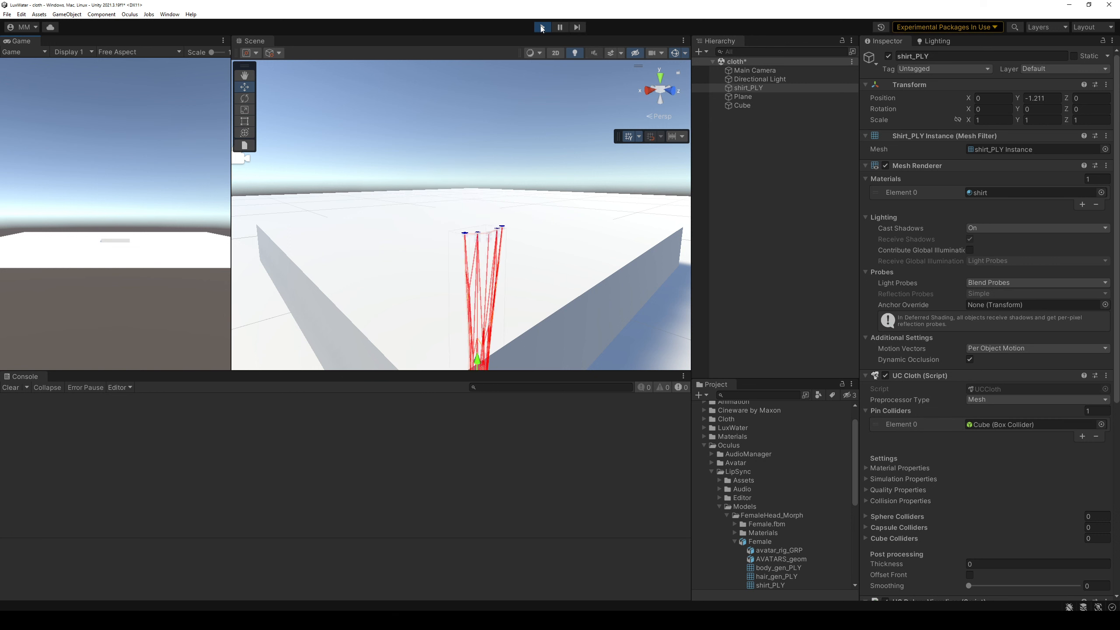
middle_click_drag(554, 277, 544, 250)
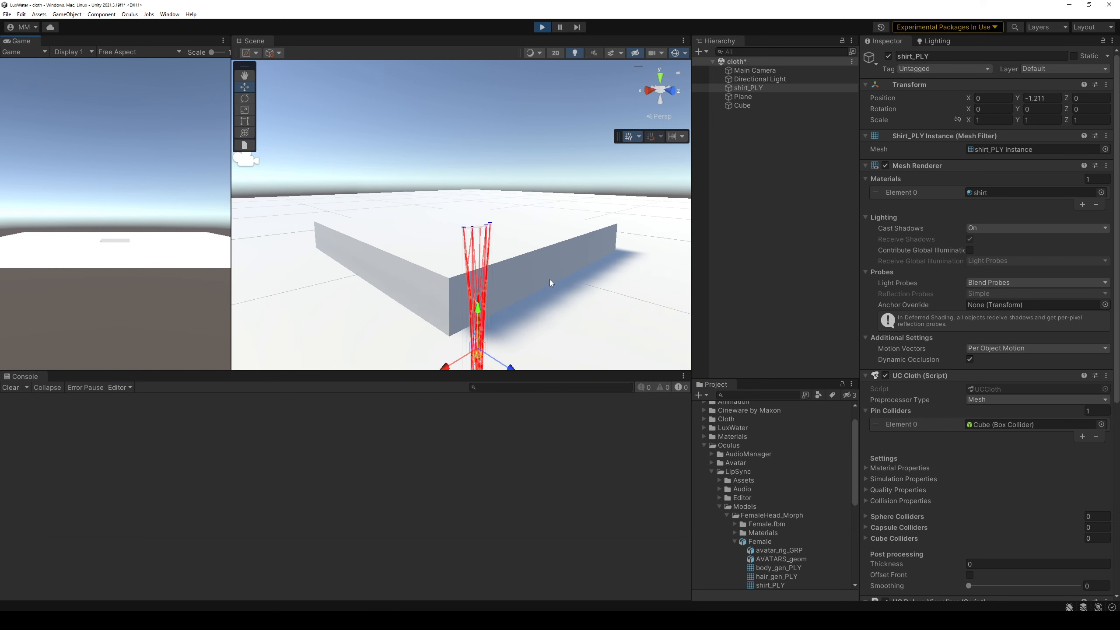
scroll(543, 251, "up", 5)
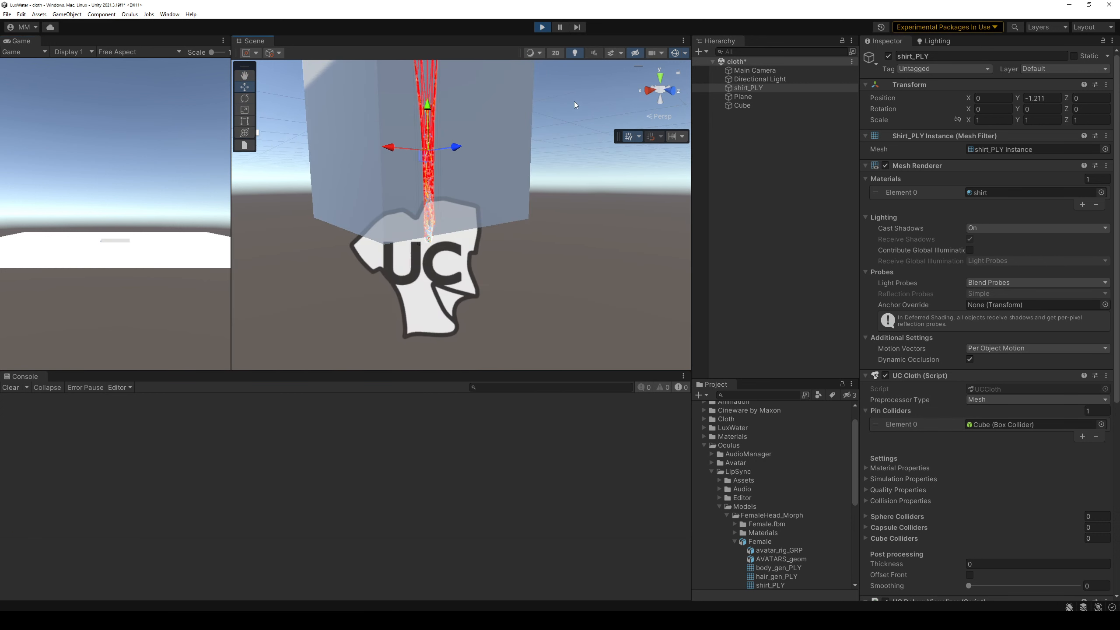
left_click(674, 53)
left_click_drag(754, 68, 706, 68)
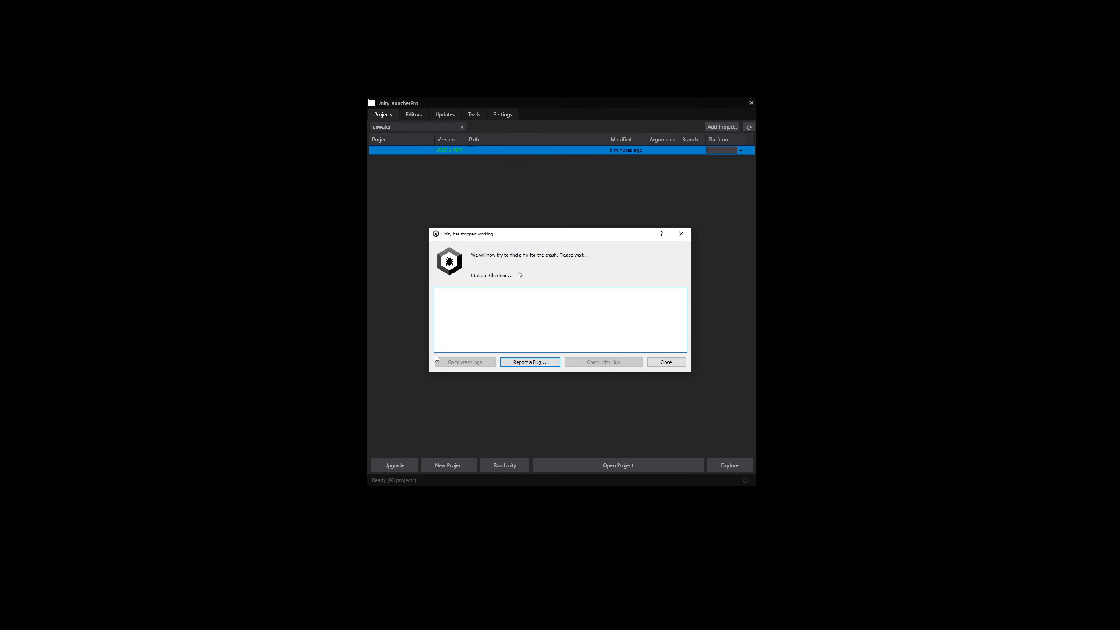
Close the crash report and reopen the LuxWater project from UnityLauncherPro without copying the crash recovery scene
left_click(666, 361)
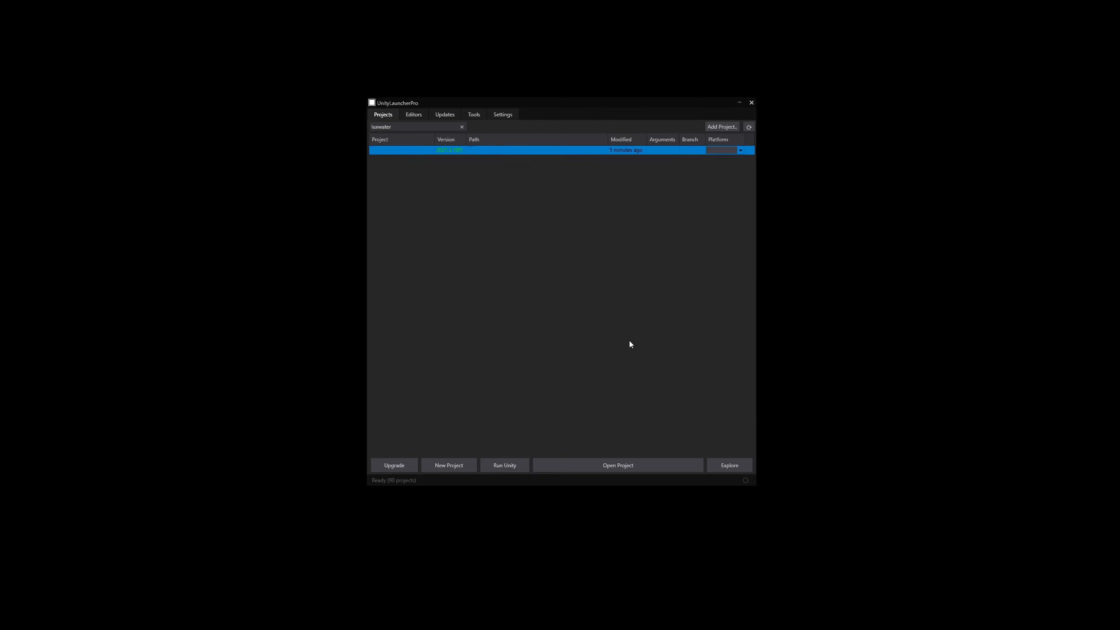
double_click(413, 151)
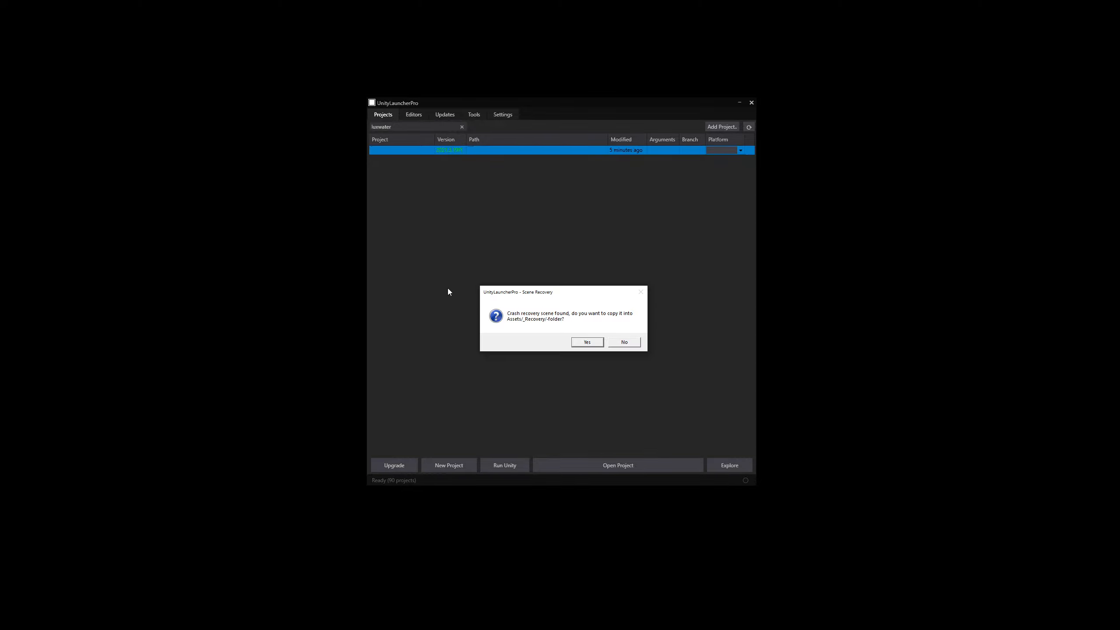
key("Right")
key("Return")
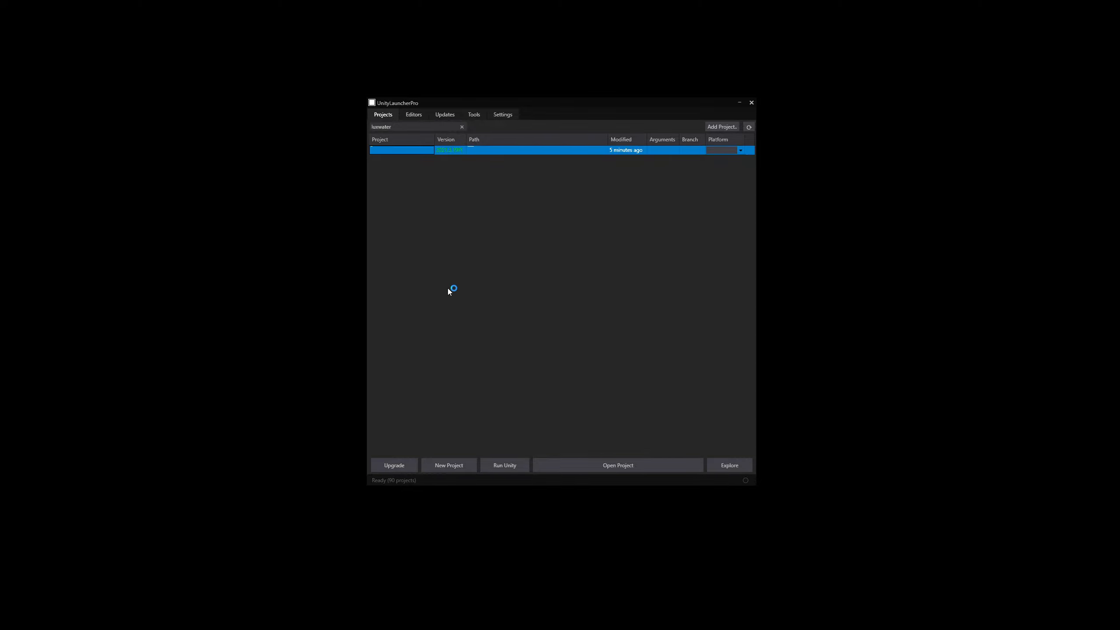
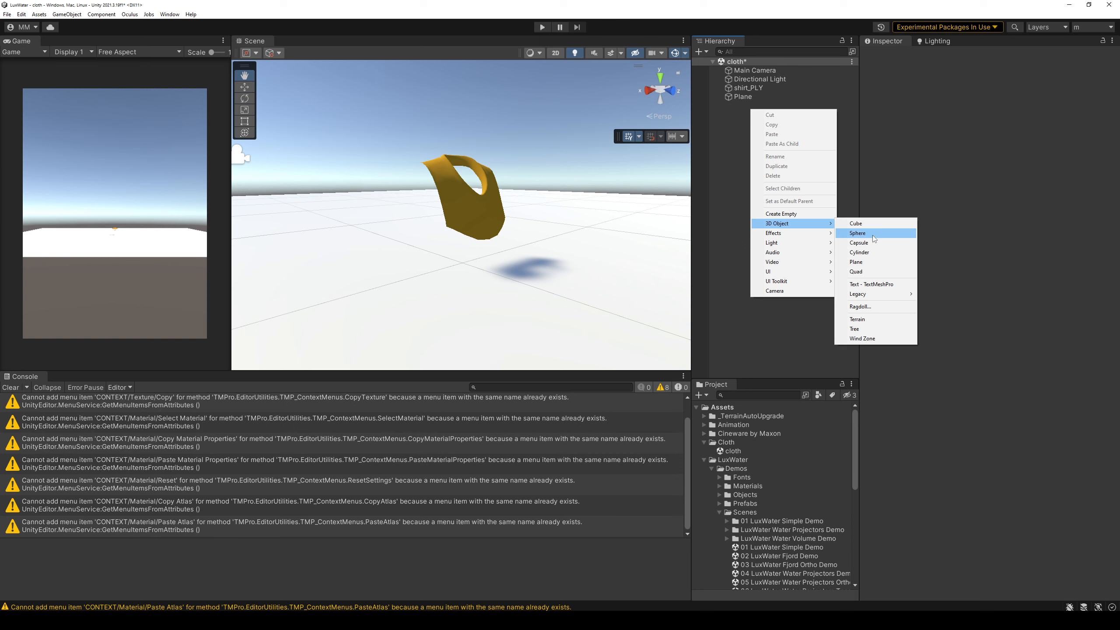
Add a 3D sphere, scale it uniformly to about 0.364, and place it inside the shirt at about Y 0.171, Z -0.083
left_click(875, 233)
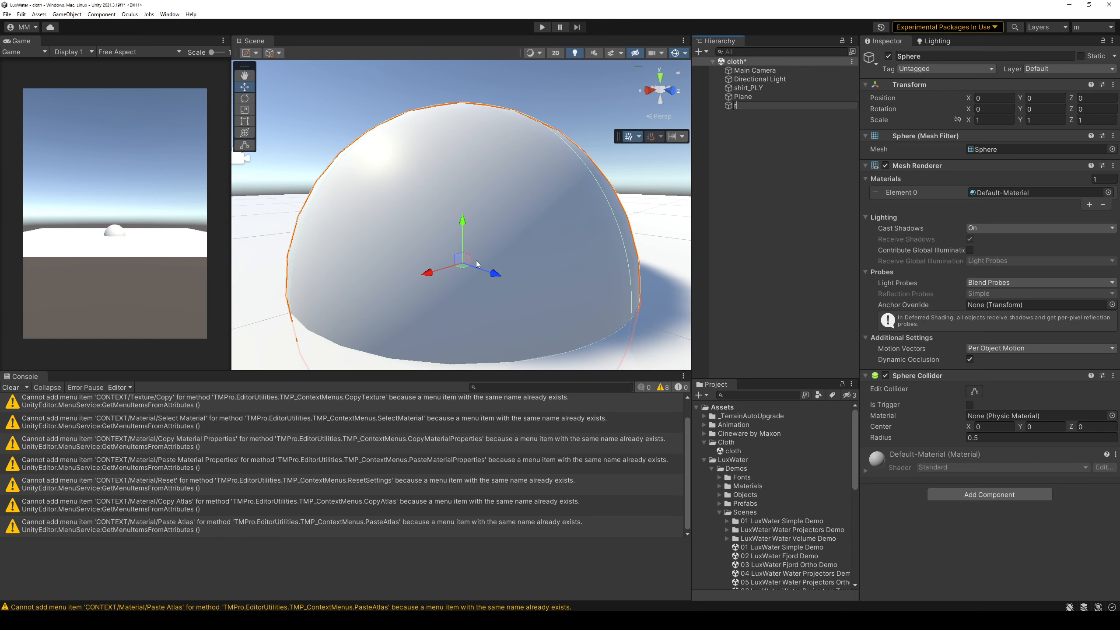
left_click(463, 266)
key("r")
scroll(464, 270, "down", 2)
left_click_drag(464, 276, 469, 307)
key("w")
mouse_move(460, 227)
left_mouse_down()
mouse_move(460, 169)
mouse_move(472, 214)
left_mouse_up()
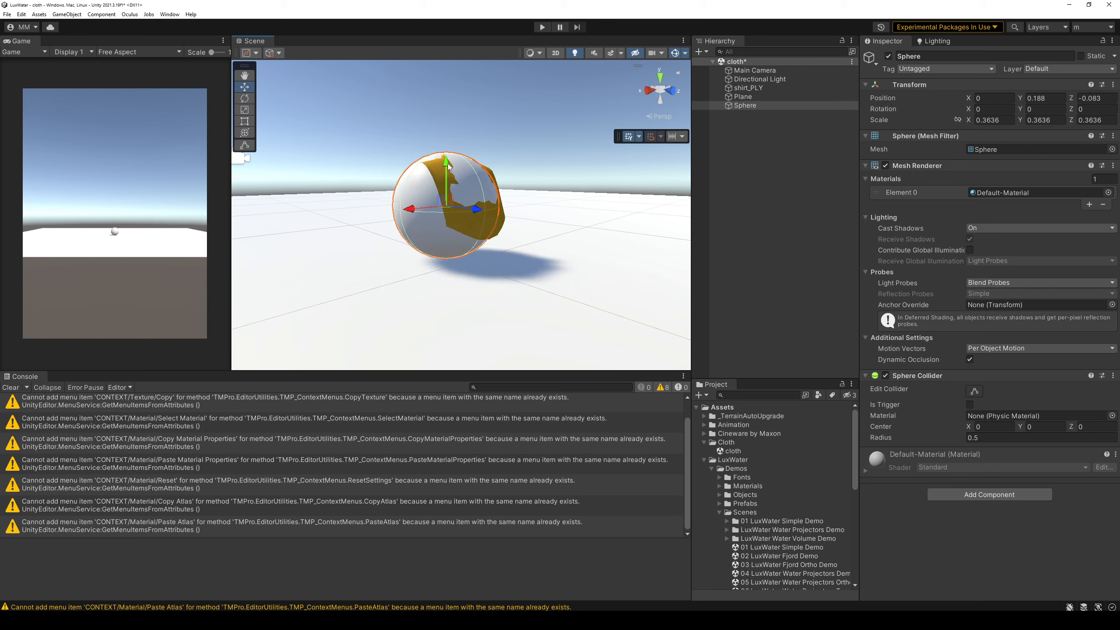
left_click_drag(449, 162, 448, 168)
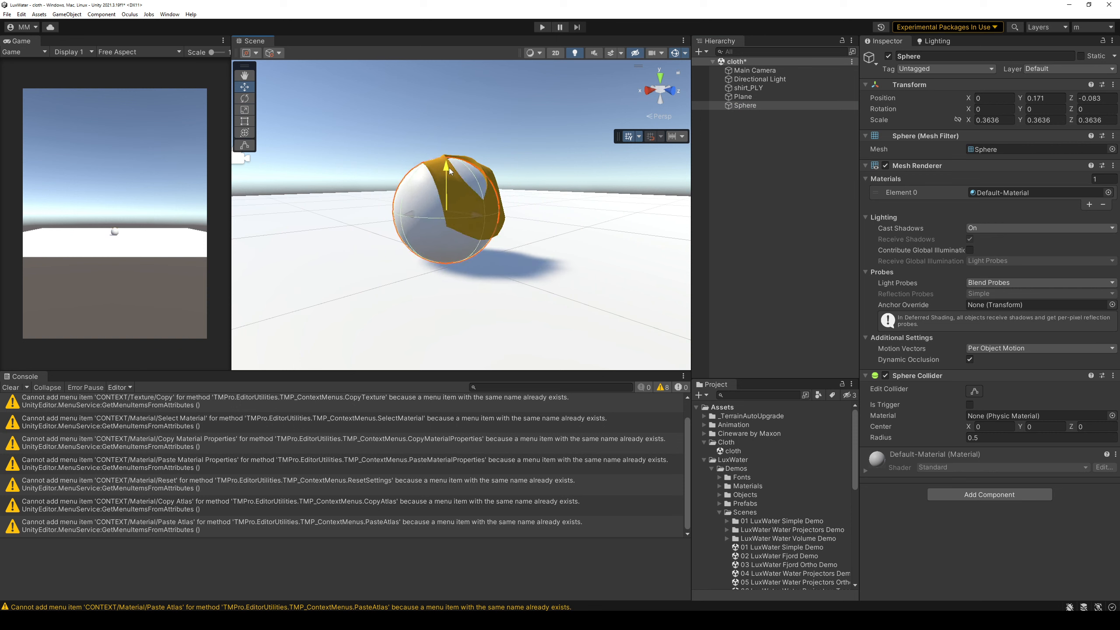
Assign the sphere as a pin collider in the shirt's UC Cloth component and save the scene
left_click(751, 88)
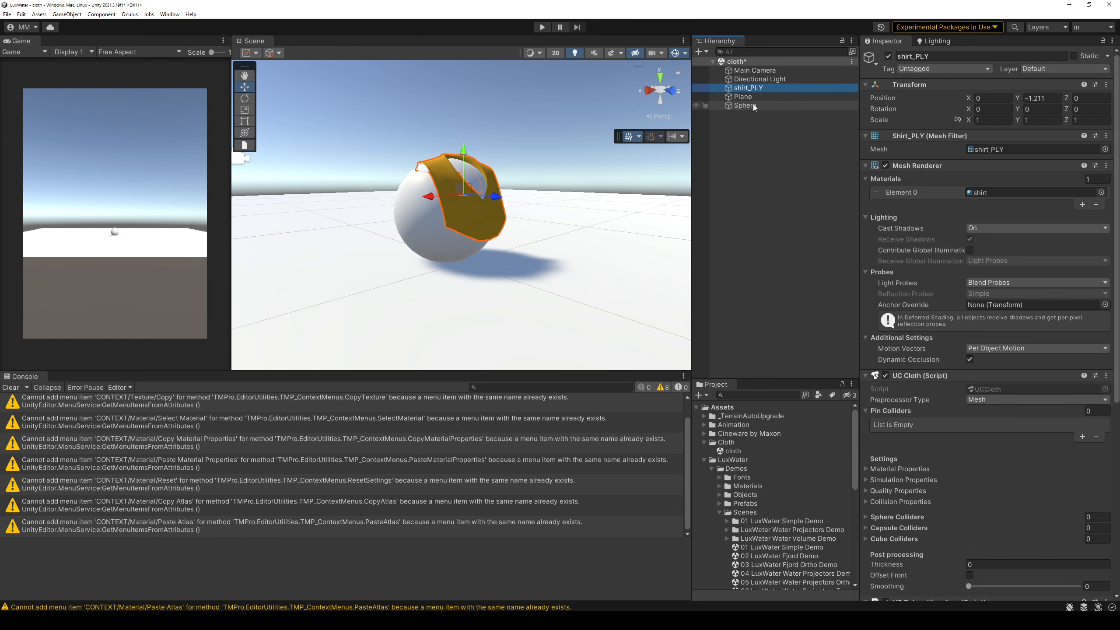
left_click(914, 163)
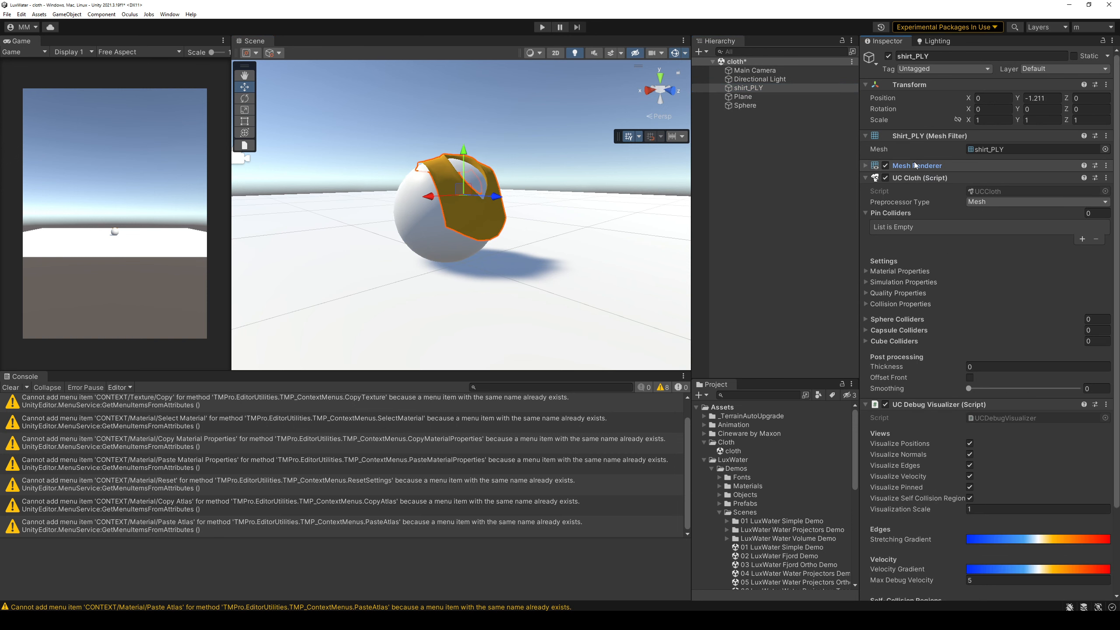
left_click(1081, 238)
left_click_drag(750, 106, 1009, 226)
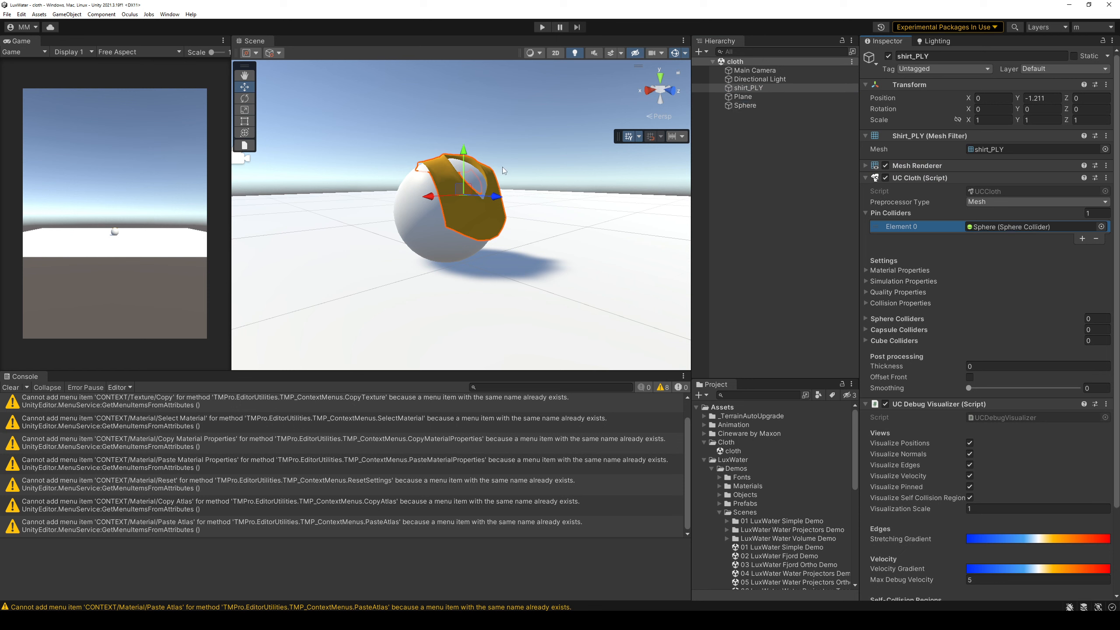
Align the Main Camera with a close Scene view of the shirt and set the Game view to Free Aspect
scroll(504, 174, "up", 4)
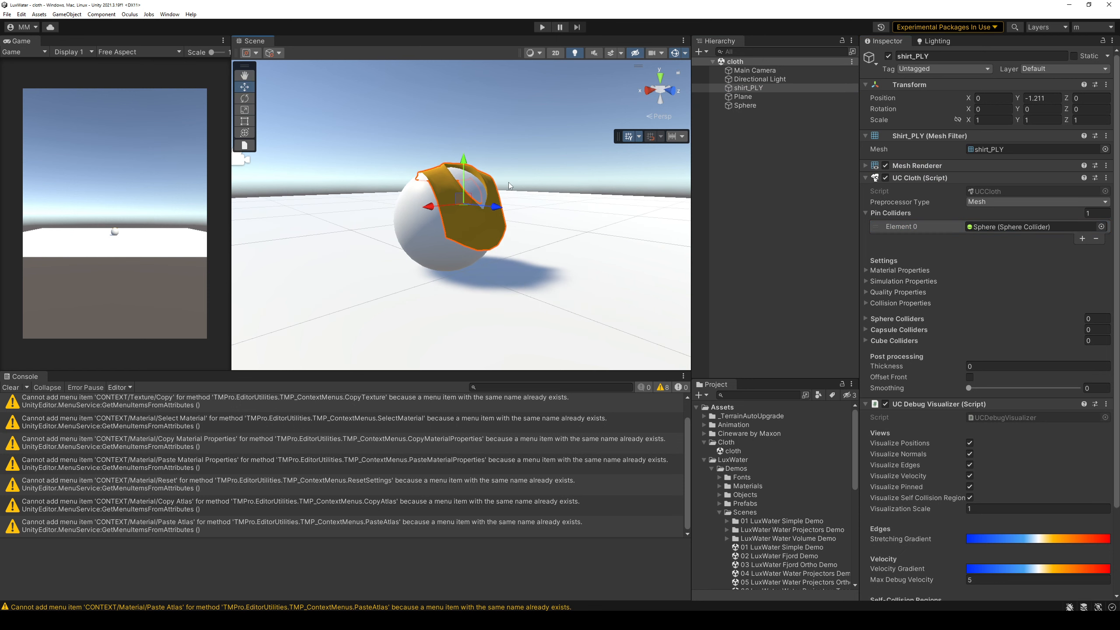
left_click(733, 70)
left_click(66, 14)
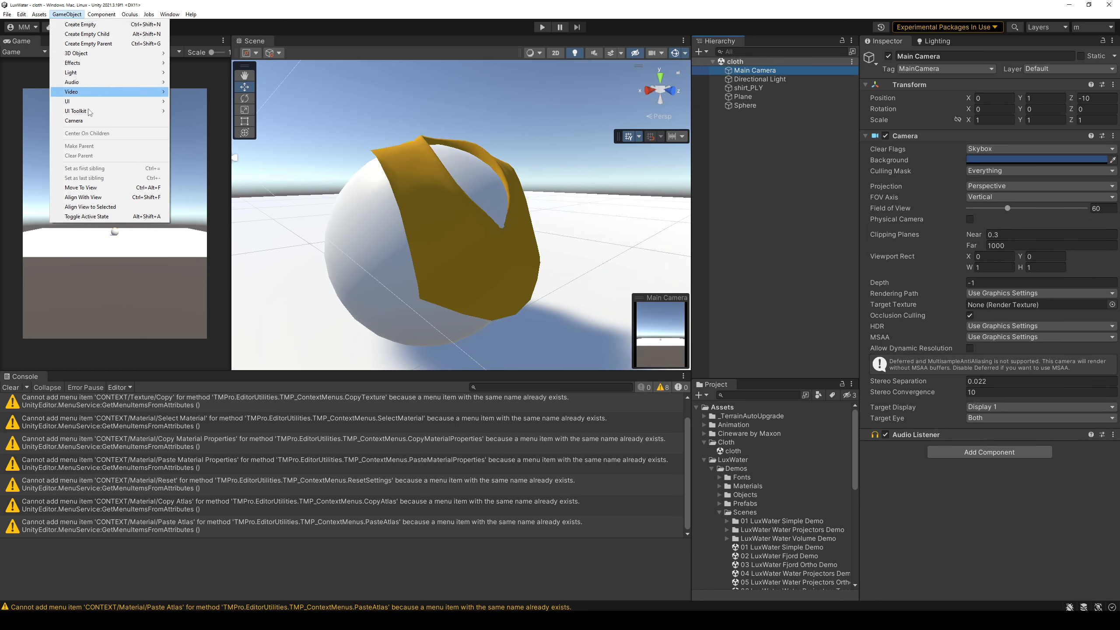
left_click(98, 194)
left_click(132, 52)
left_click(138, 65)
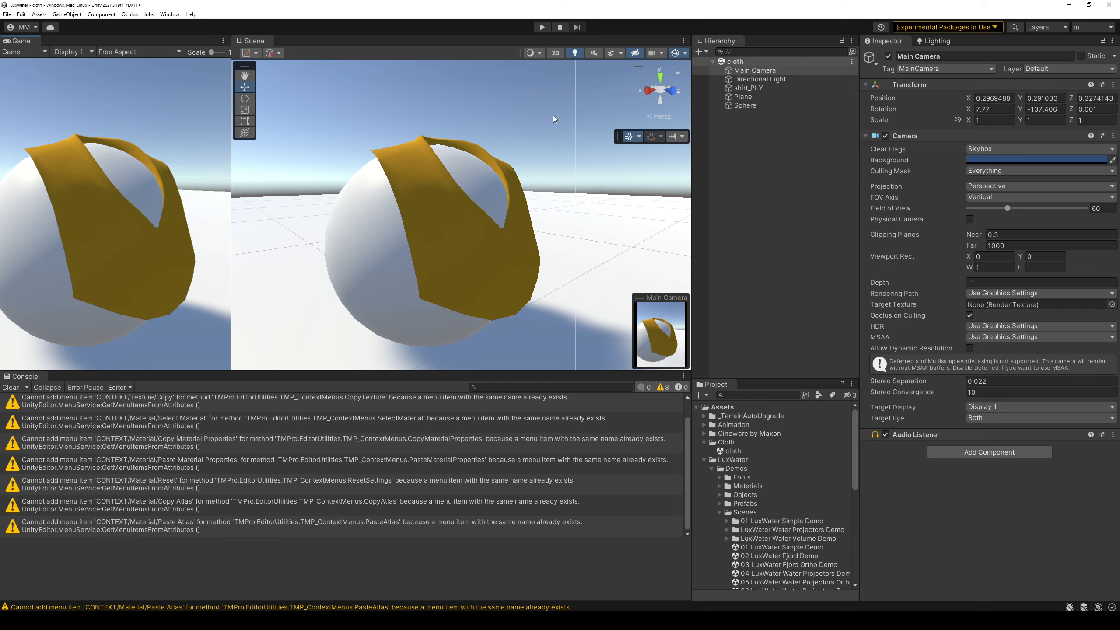
Set the Scene view's shading mode to Shaded Wireframe
left_click_drag(559, 97, 649, 90, "alt")
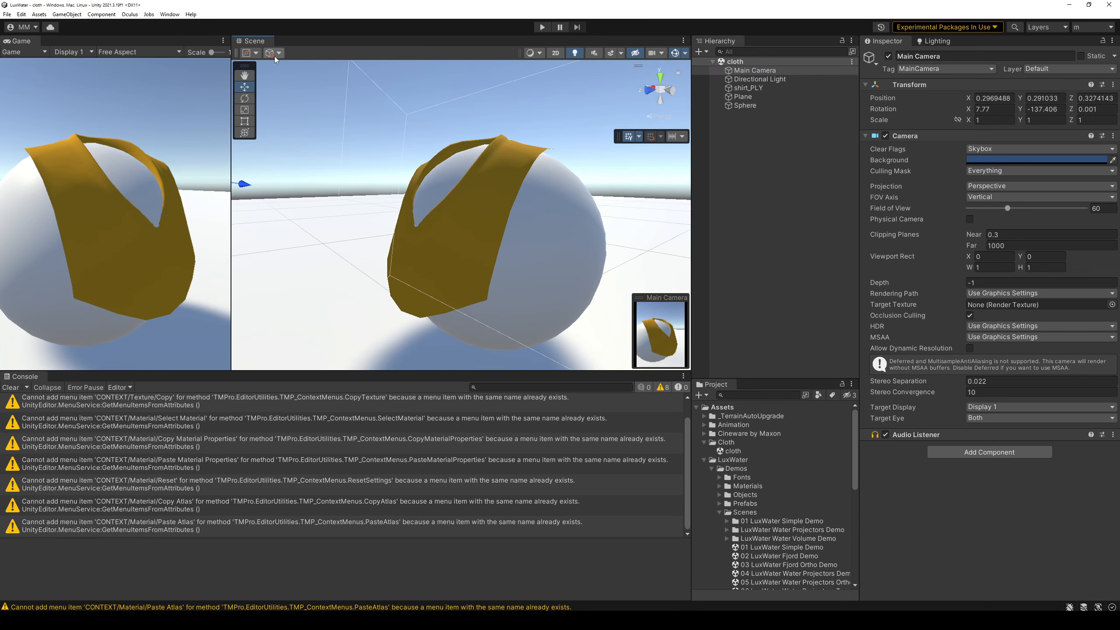
left_click(256, 53)
left_click(307, 48)
left_click(535, 52)
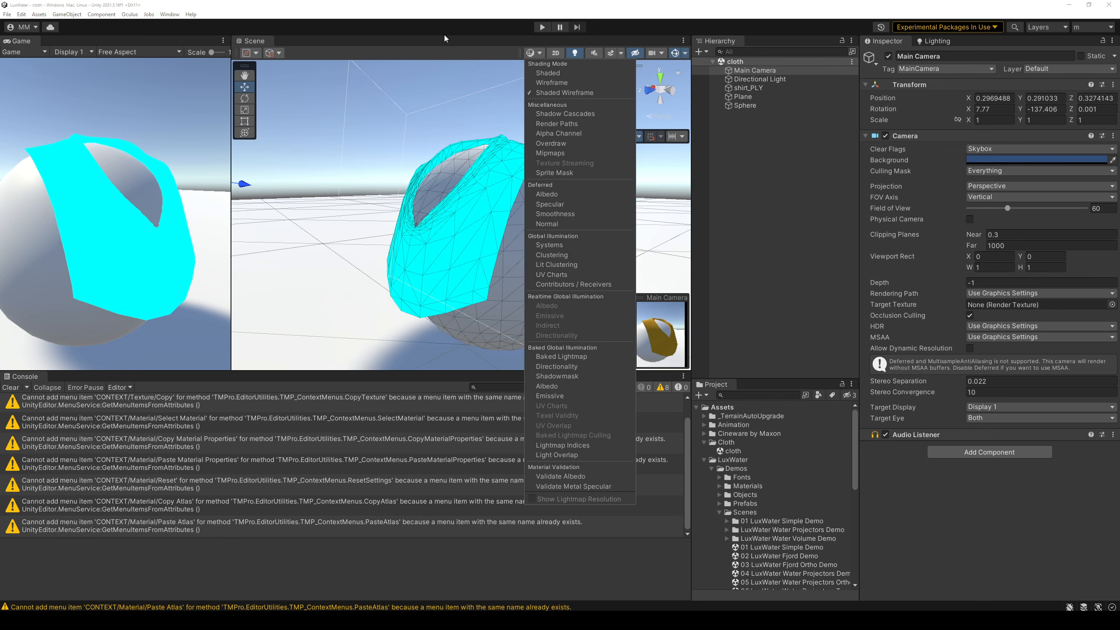
left_click(545, 83)
Run the scene and move the sphere up and sideways to test the shirt's pinned cloth, then stop it
key("ctrl+p")
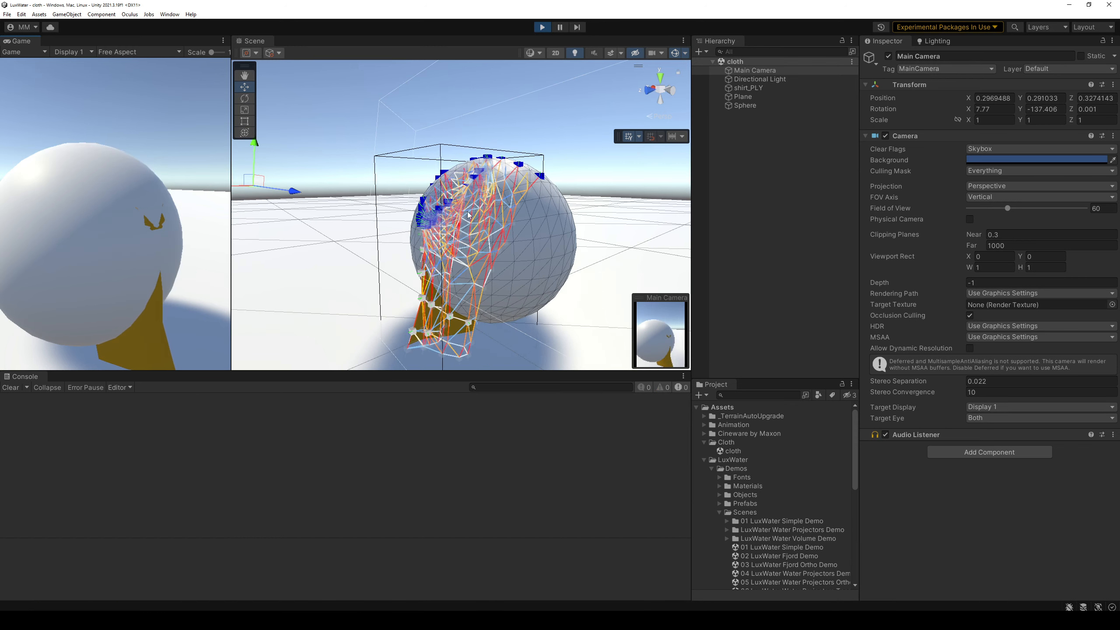
scroll(468, 215, "down", 3)
left_click_drag(568, 257, 525, 249, "alt")
left_click(526, 247)
left_click_drag(490, 208, 491, 152)
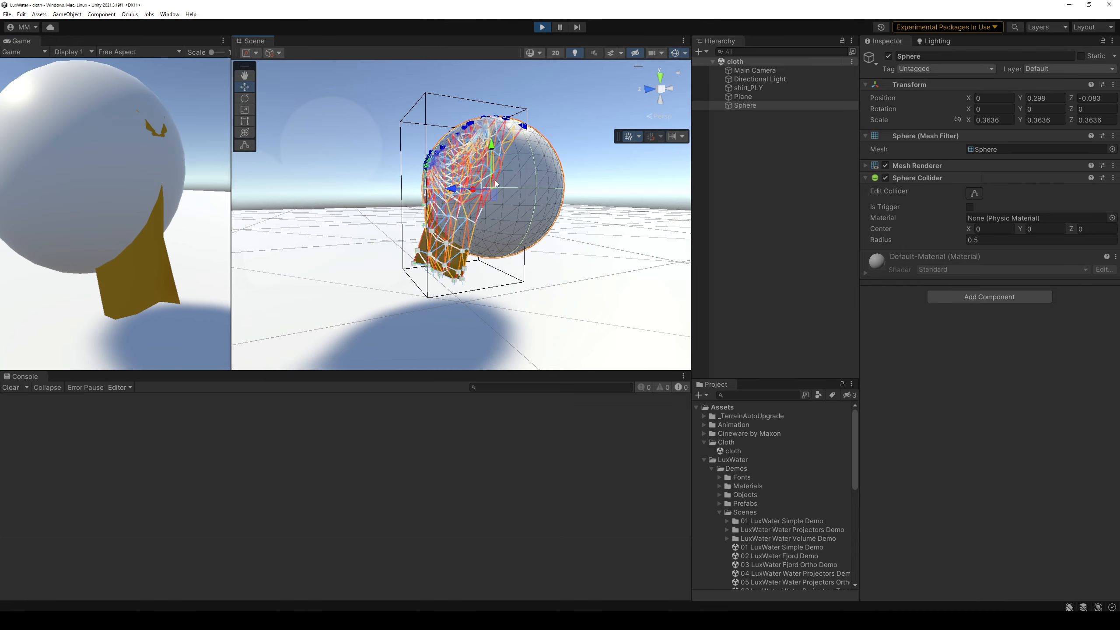
mouse_move(451, 189)
left_mouse_down()
mouse_move(599, 186)
mouse_move(467, 192)
left_mouse_up()
left_click(542, 27)
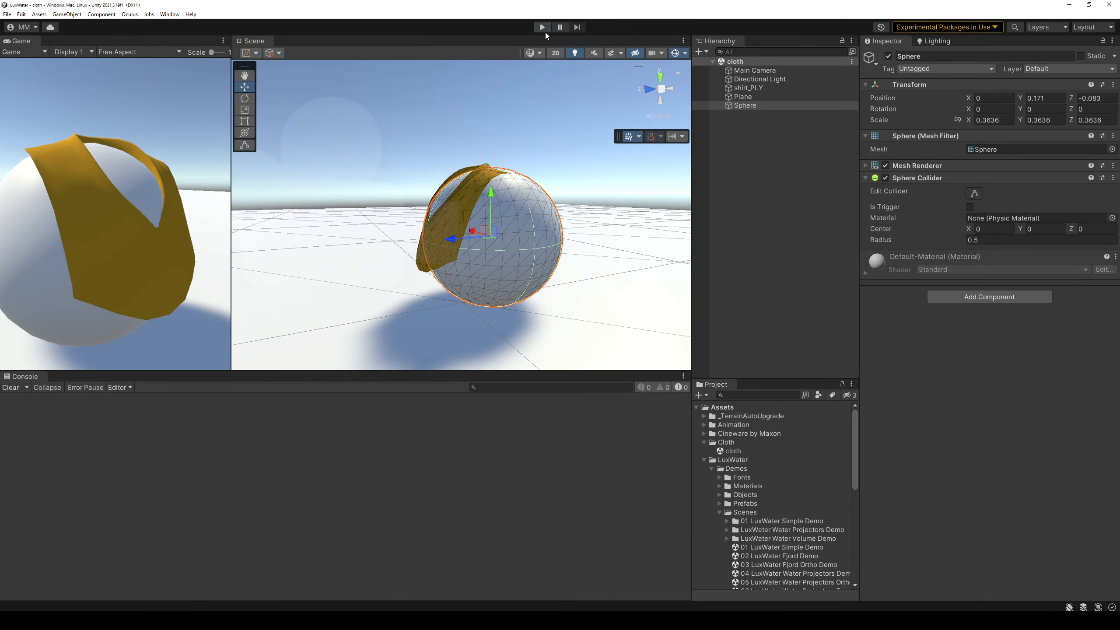
Examine the shirt's UC Cloth material, simulation, quality and collision properties
left_click_drag(543, 185, 608, 197, "alt")
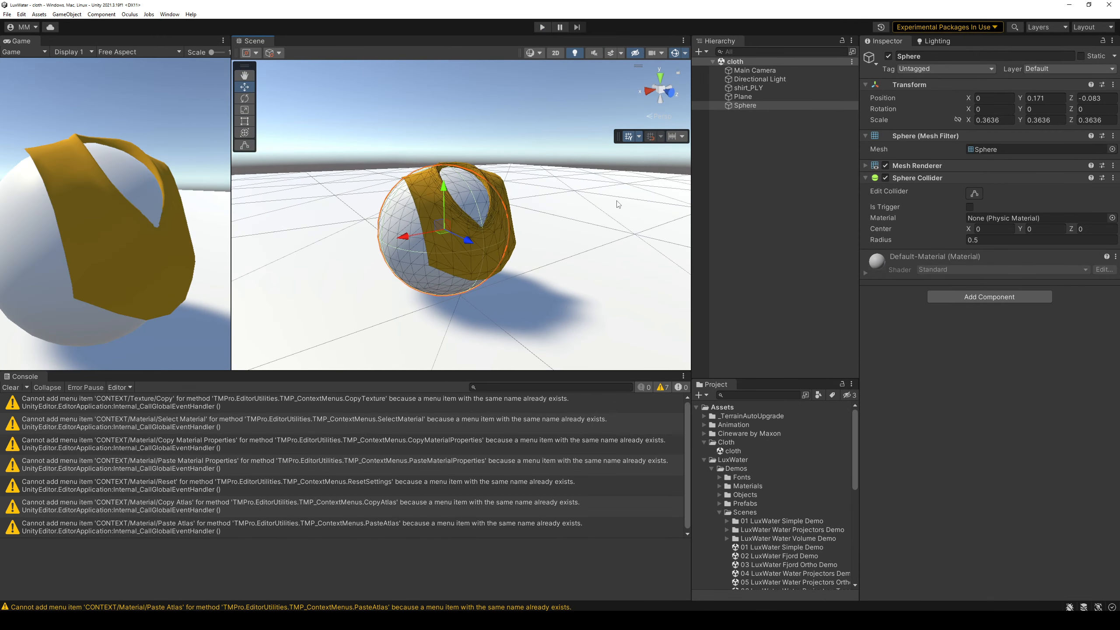
left_click(754, 88)
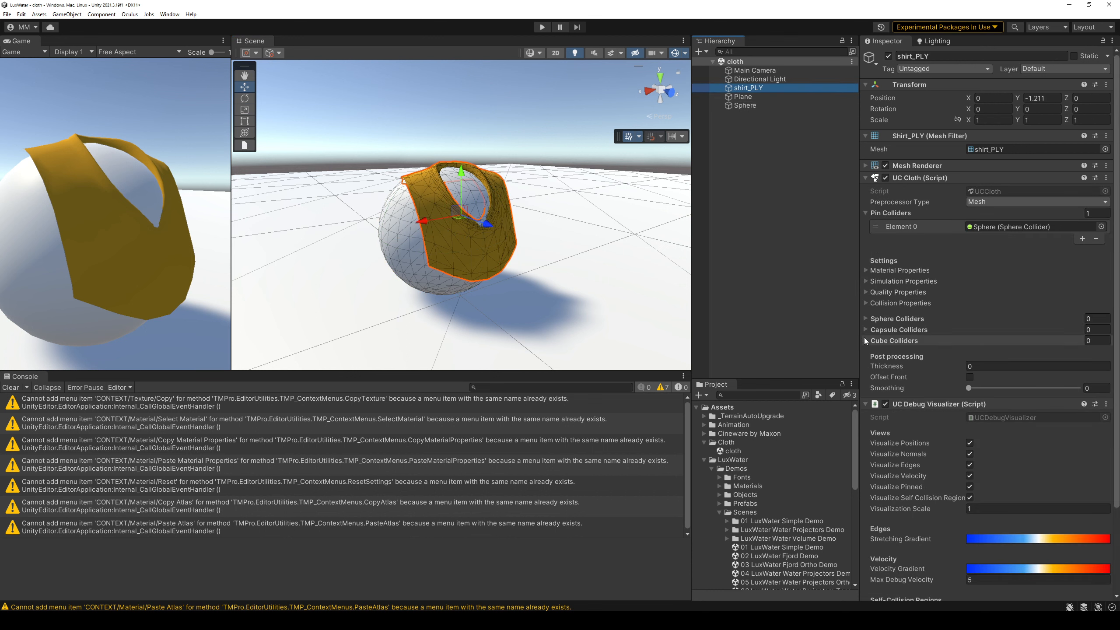
left_click(908, 318)
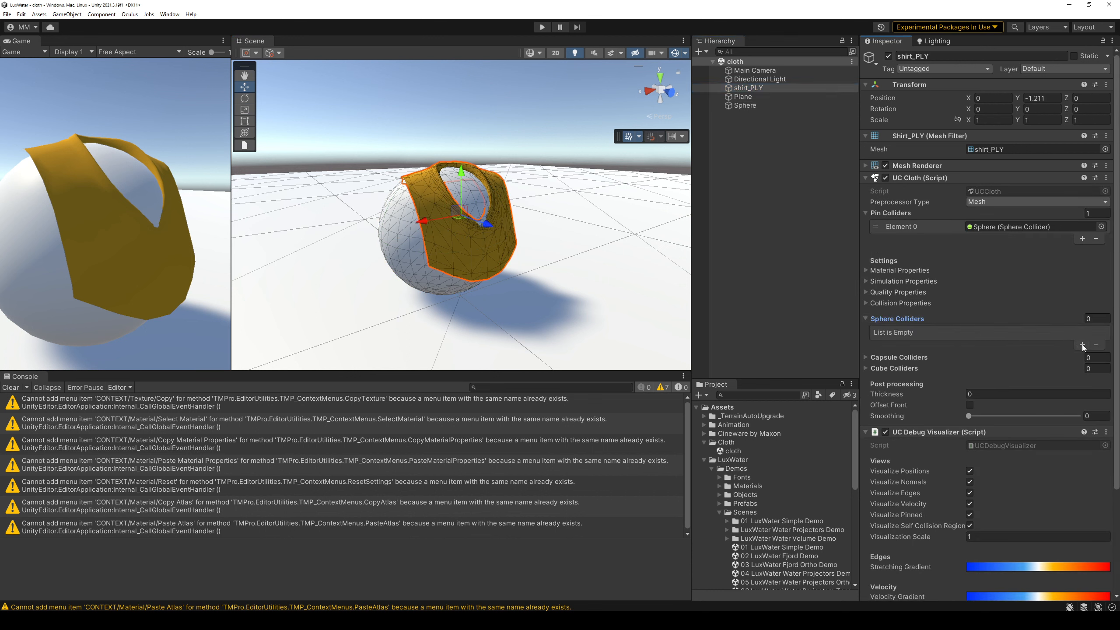
left_click(915, 303)
left_click(908, 290)
left_click(907, 281)
left_click(906, 271)
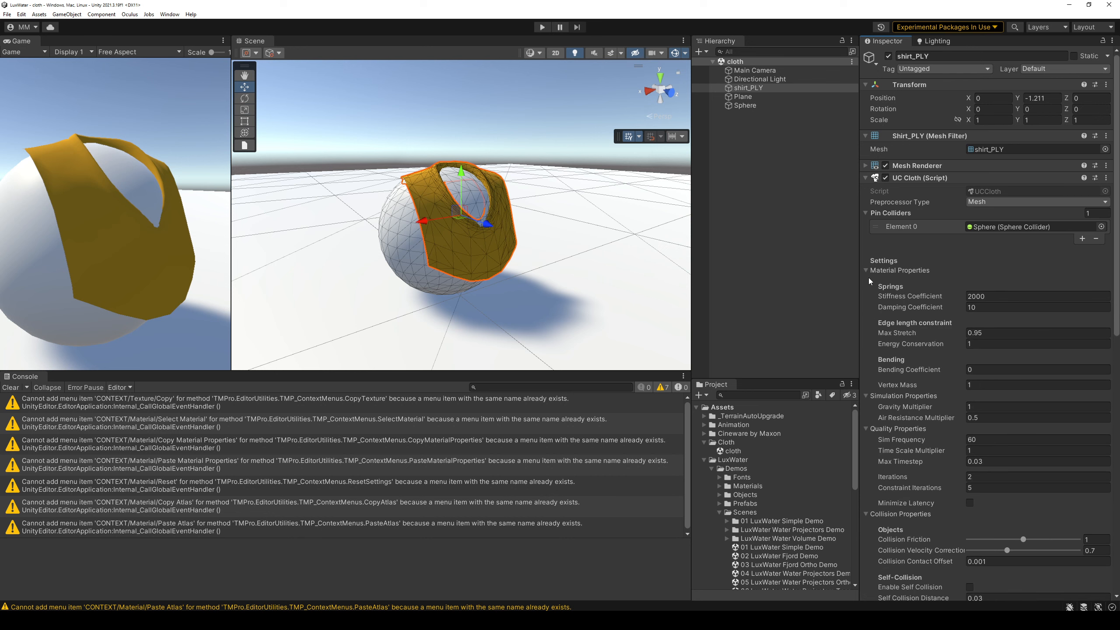
scroll(869, 282, "down", 5)
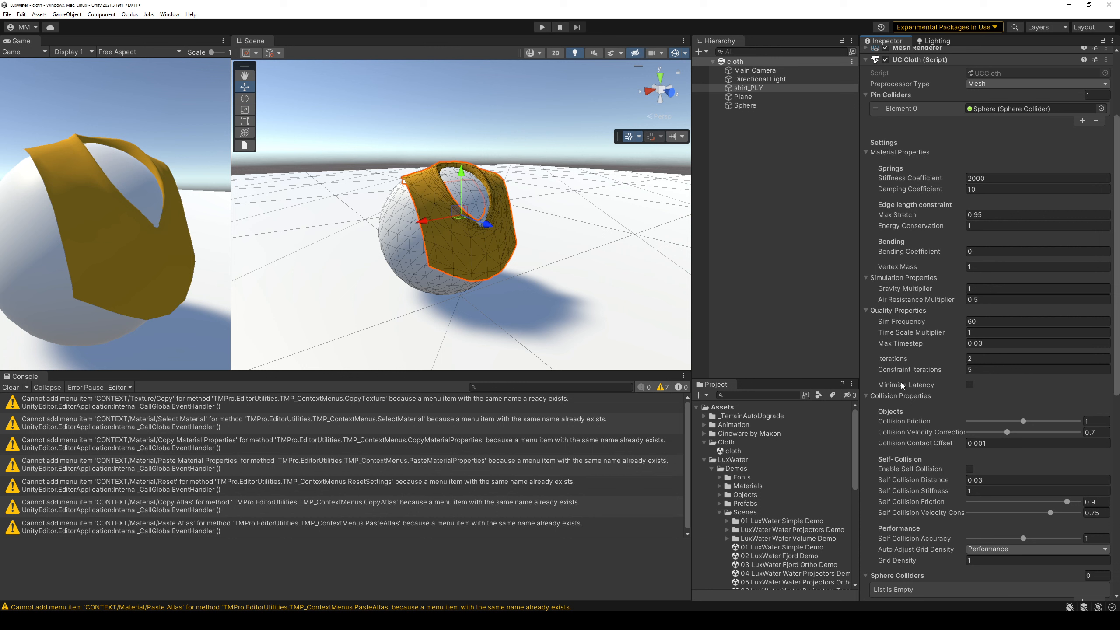
Enable self collision for the shirt, set Auto Adjust Grid Density to Accuracy, and save the scene
scroll(900, 399, "down", 4)
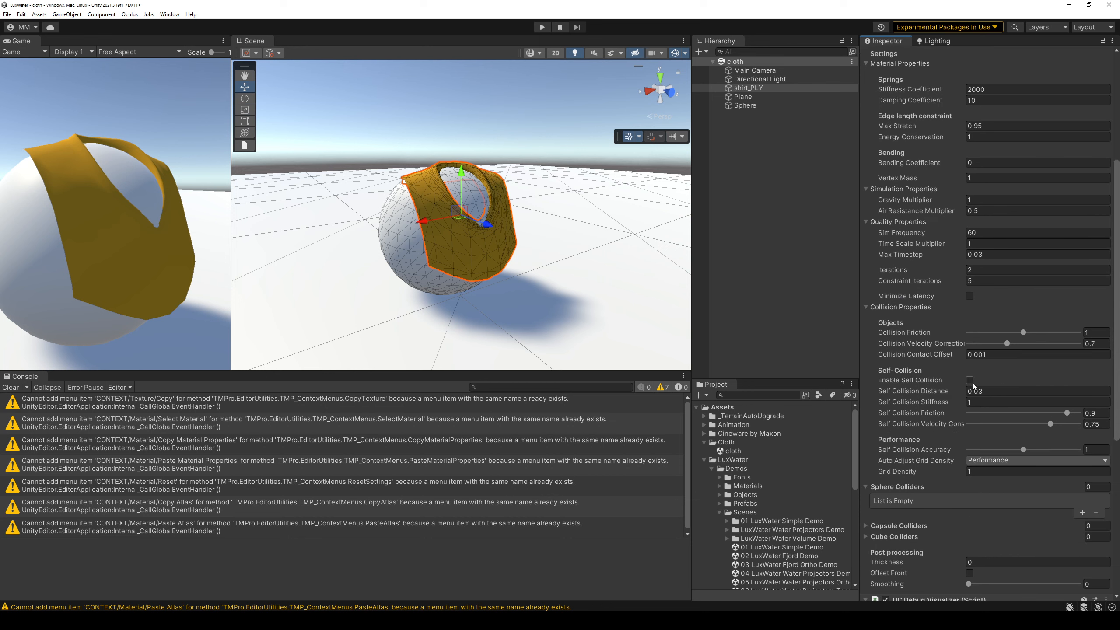
scroll(906, 414, "down", 4)
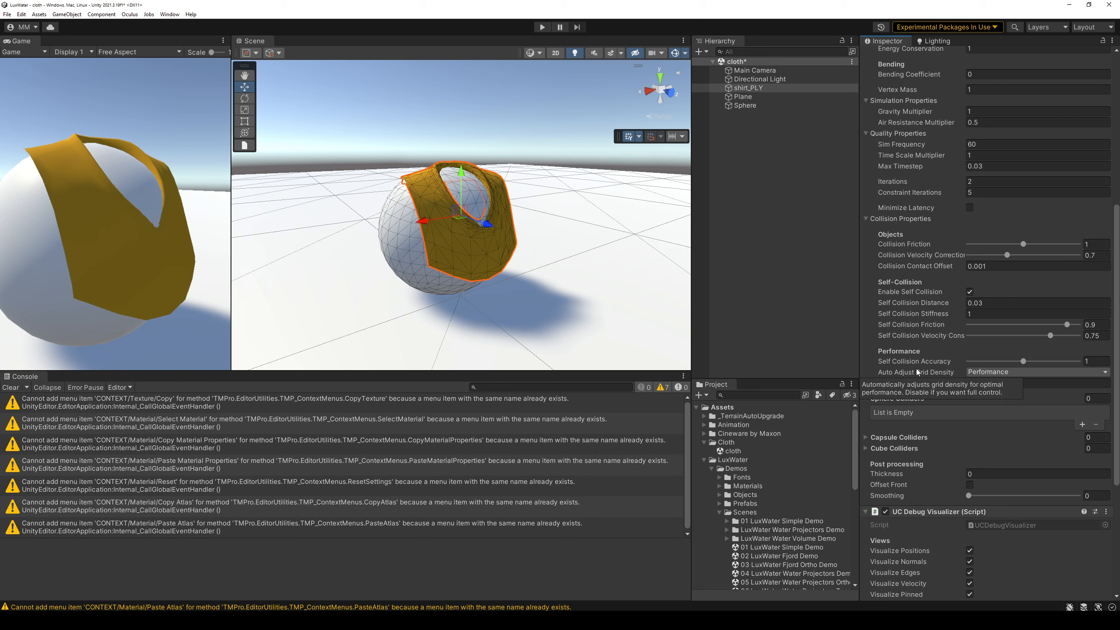
left_click(988, 371)
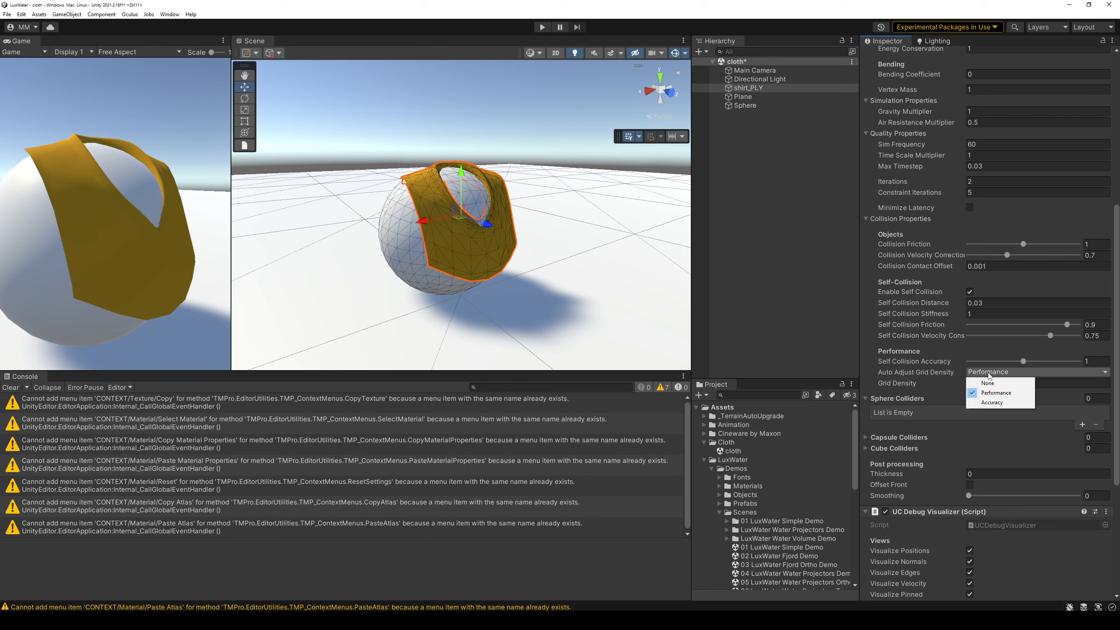
left_click(1009, 403)
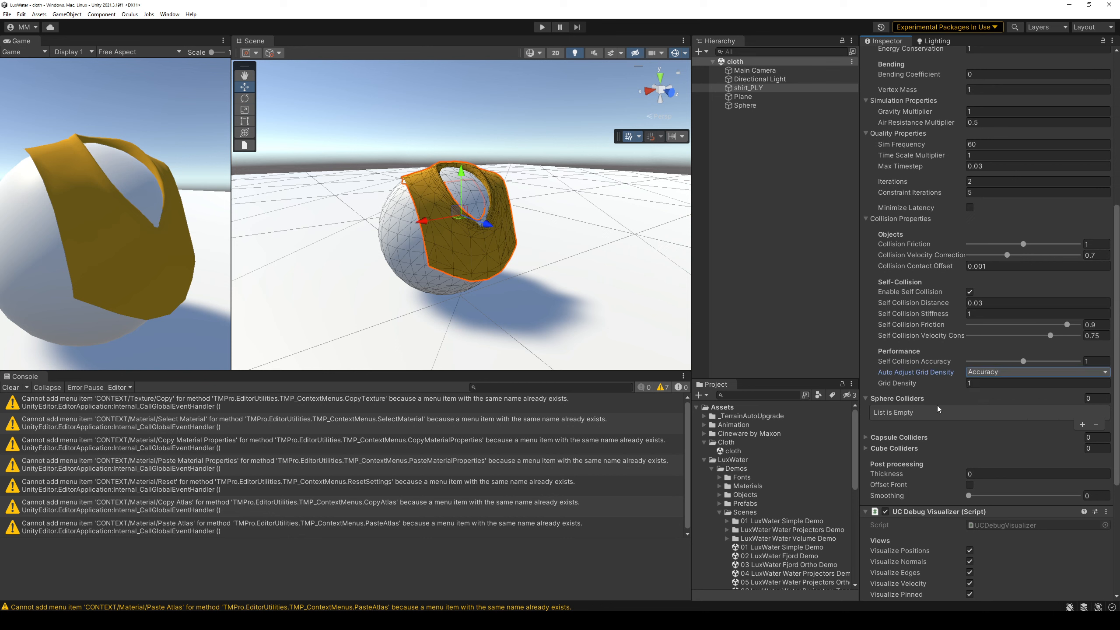
Expand UC Cloth's cube and capsule collider lists and set the post-processing thickness to 0.5
scroll(936, 405, "down", 4)
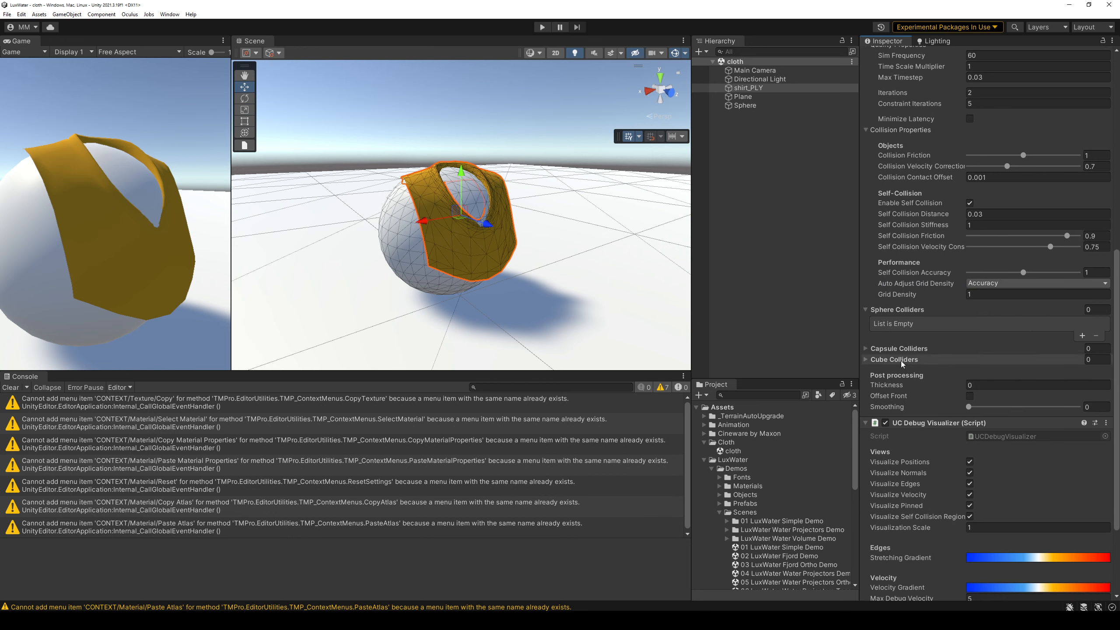
left_click(901, 360)
left_click(900, 348)
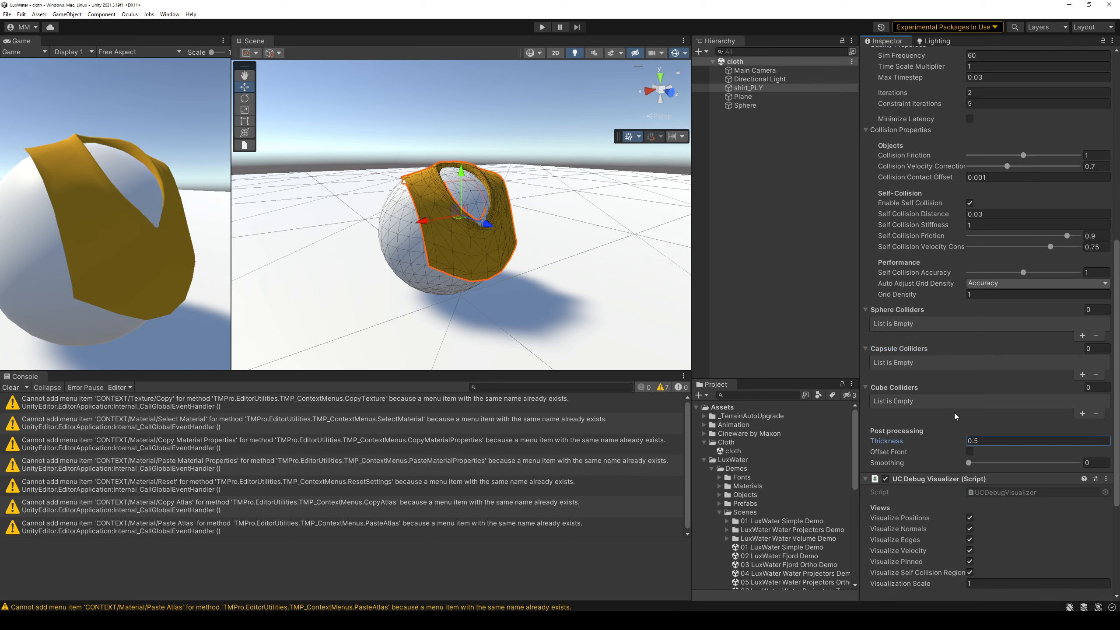
Run the scene to test the shirt's cloth with self collision enabled and a thickness of 0.5, then stop it
scroll(932, 415, "down", 4)
scroll(913, 424, "up", 8)
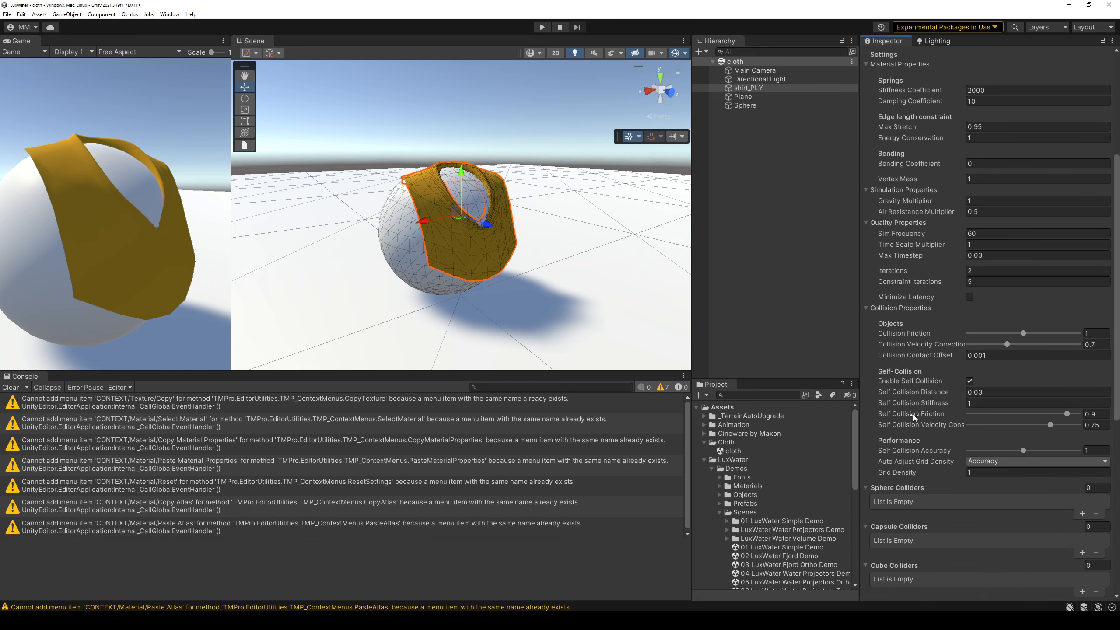
scroll(913, 415, "up", 4)
key("ctrl+p")
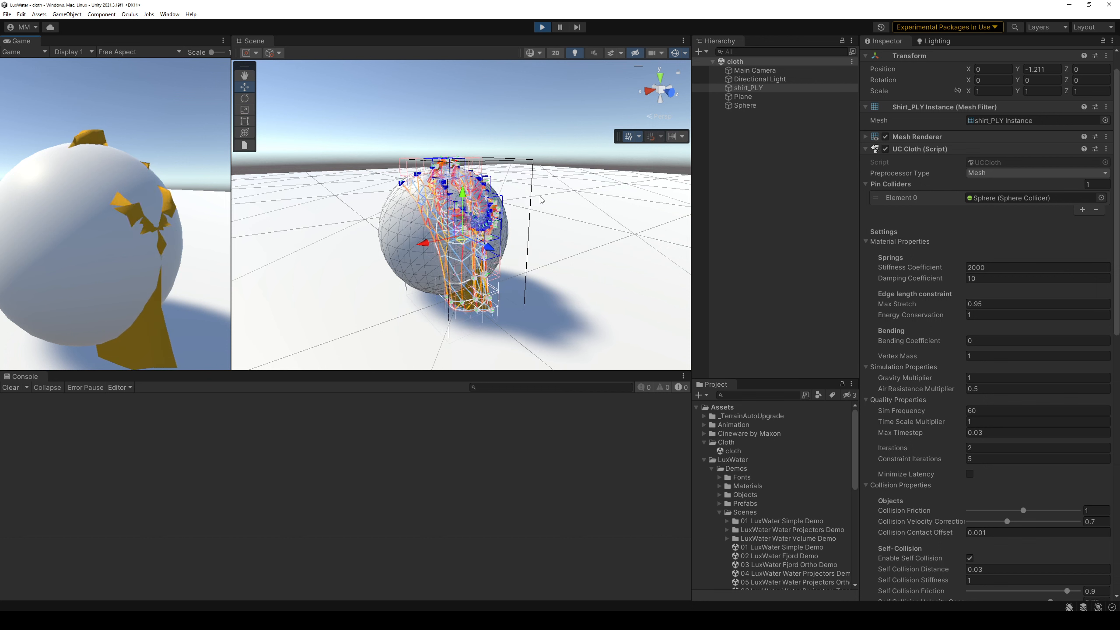
left_click(543, 28)
Disable self collision in the shirt's UC Cloth settings and set the post-processing thickness to 0
scroll(992, 560, "down", 4)
left_click(969, 380)
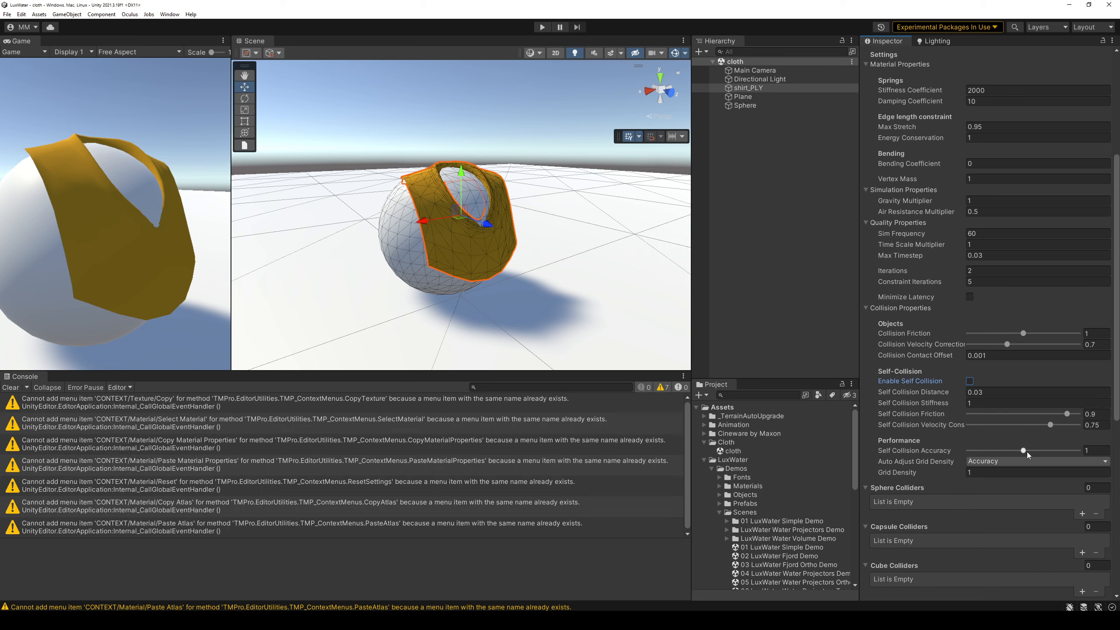
scroll(1027, 452, "down", 3)
left_click(992, 471)
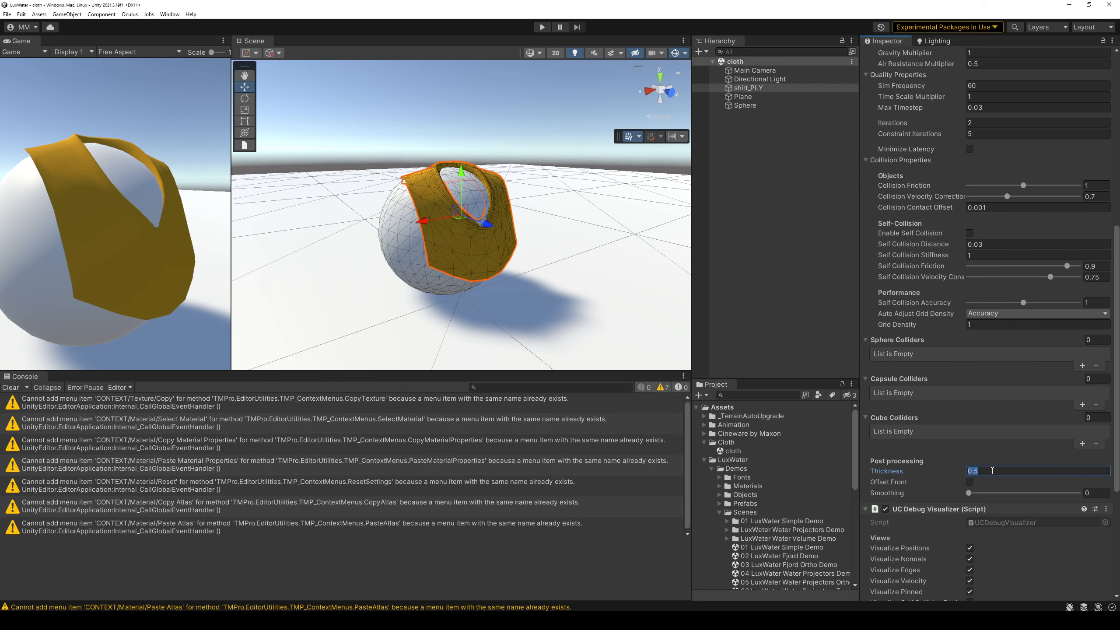
Run the scene, rotate the sphere almost a full turn (about -348 degrees) around X to test the pinned shirt, and stop it
left_click(542, 27)
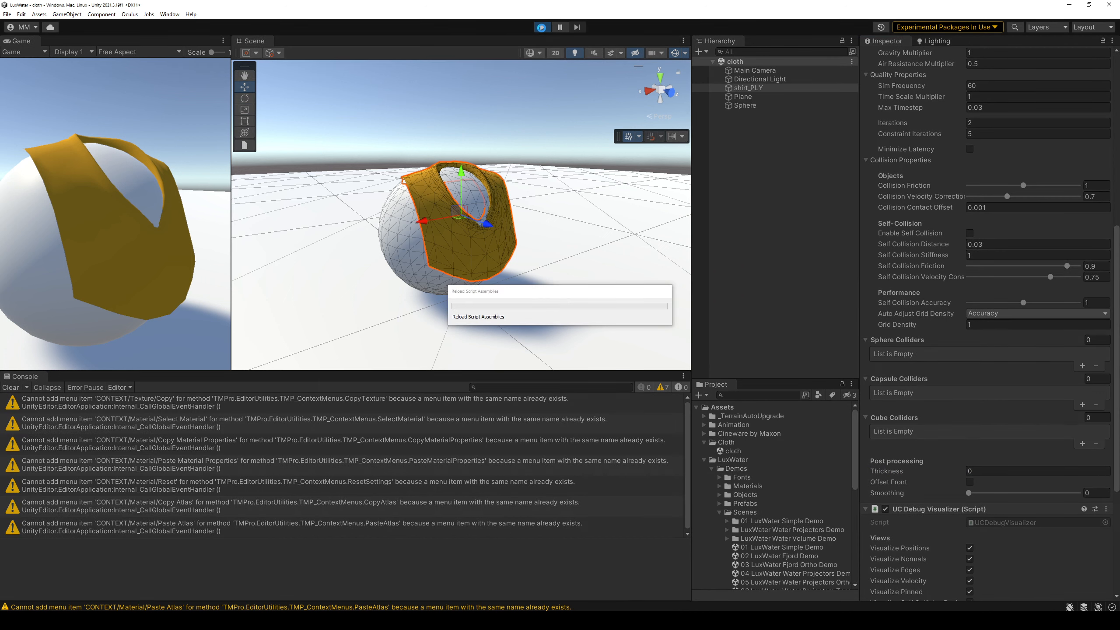
left_click(543, 27)
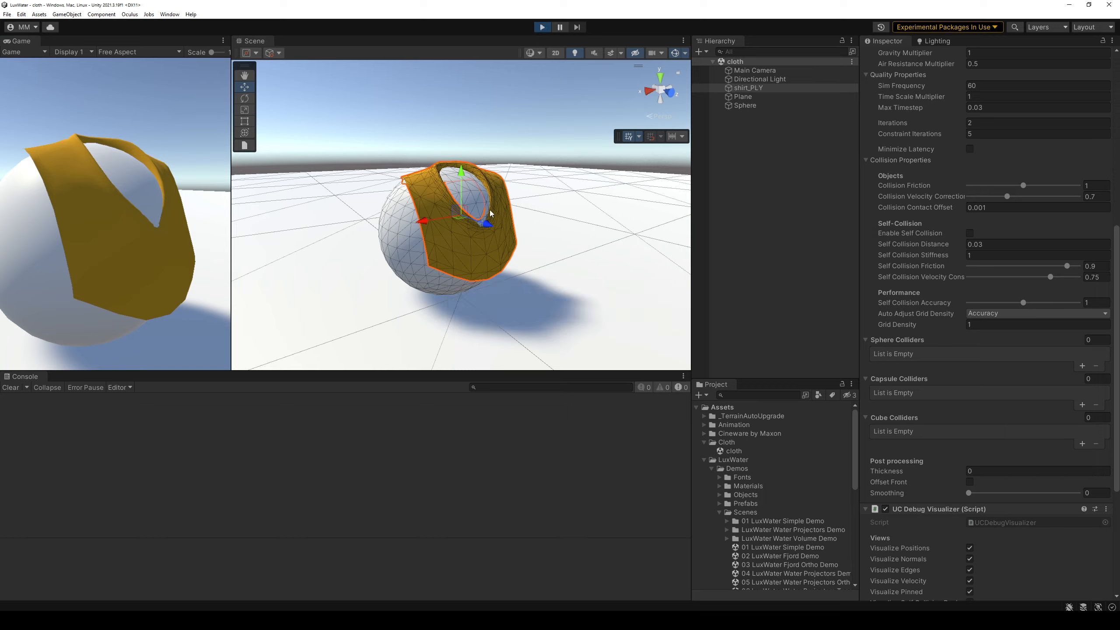
left_click_drag(390, 204, 551, 226, "alt")
left_click(415, 202)
left_click_drag(613, 248, 470, 223, "alt")
left_click(757, 89)
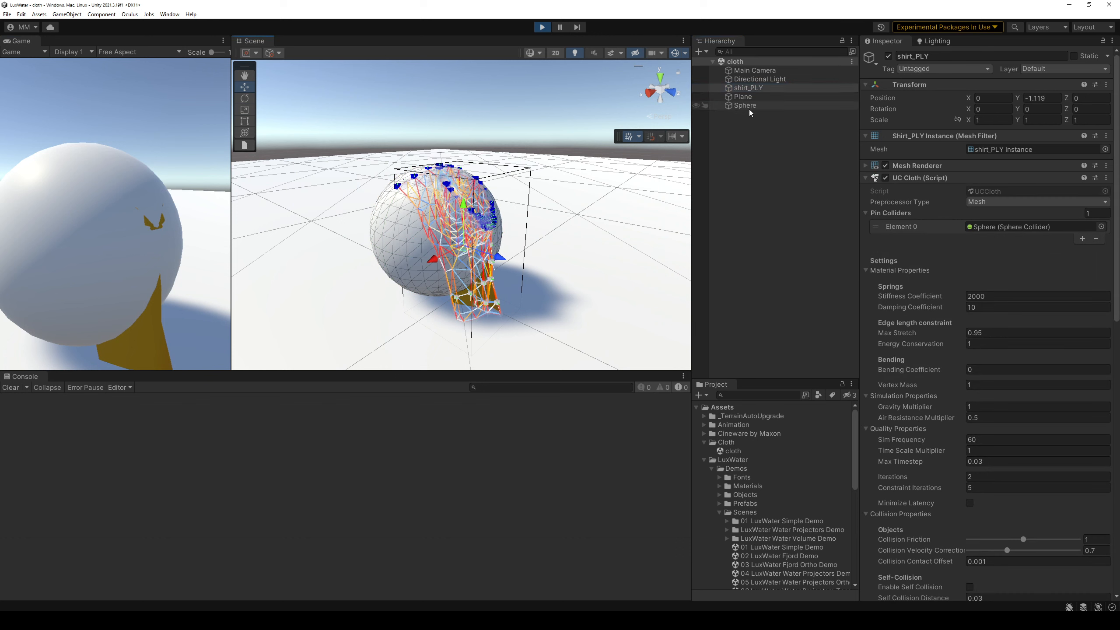
left_click(749, 107)
left_click(430, 171)
left_click(416, 224)
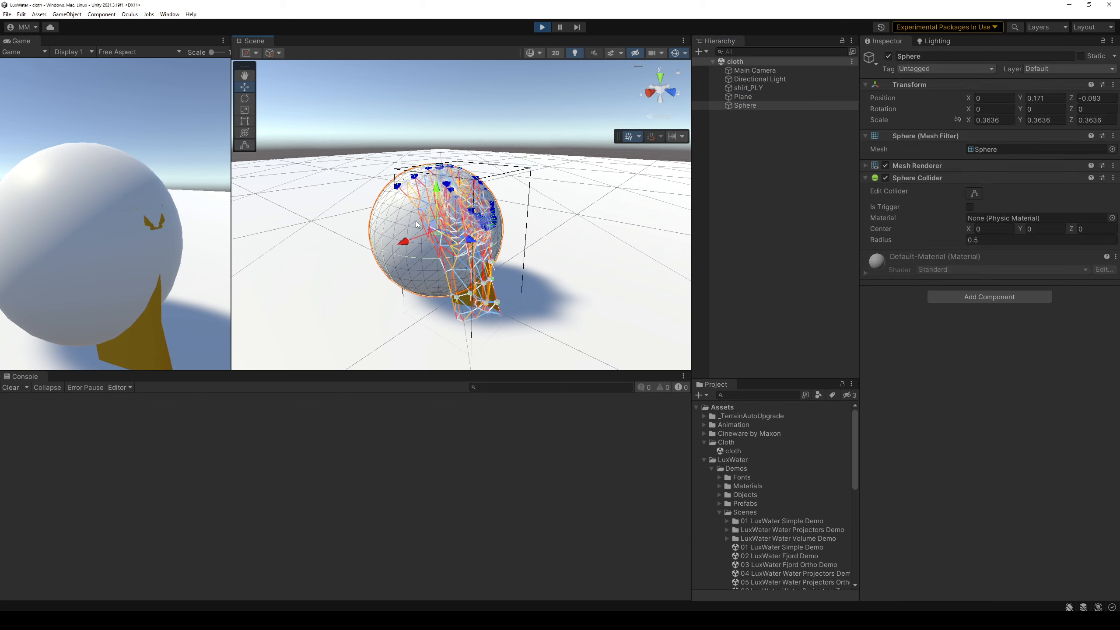
key("e")
left_click_drag(436, 199, 749, 119)
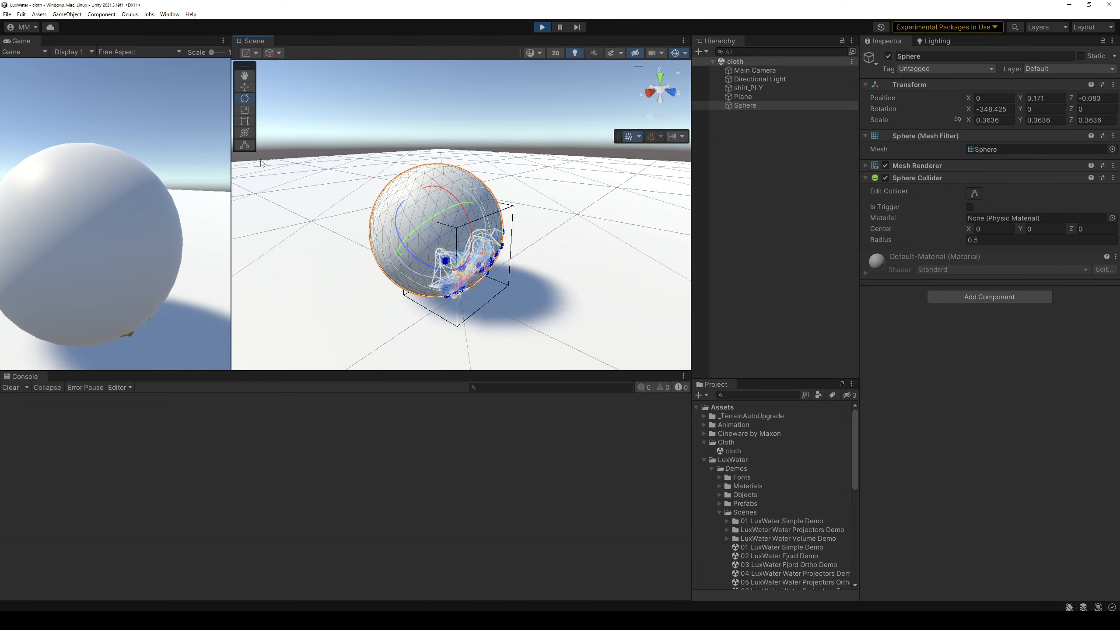
key("ctrl+p")
Set the shirt's UC Cloth Iterations to 20, save the scene, and test the result in a brief run
left_click(749, 105)
key("Up")
key("Up")
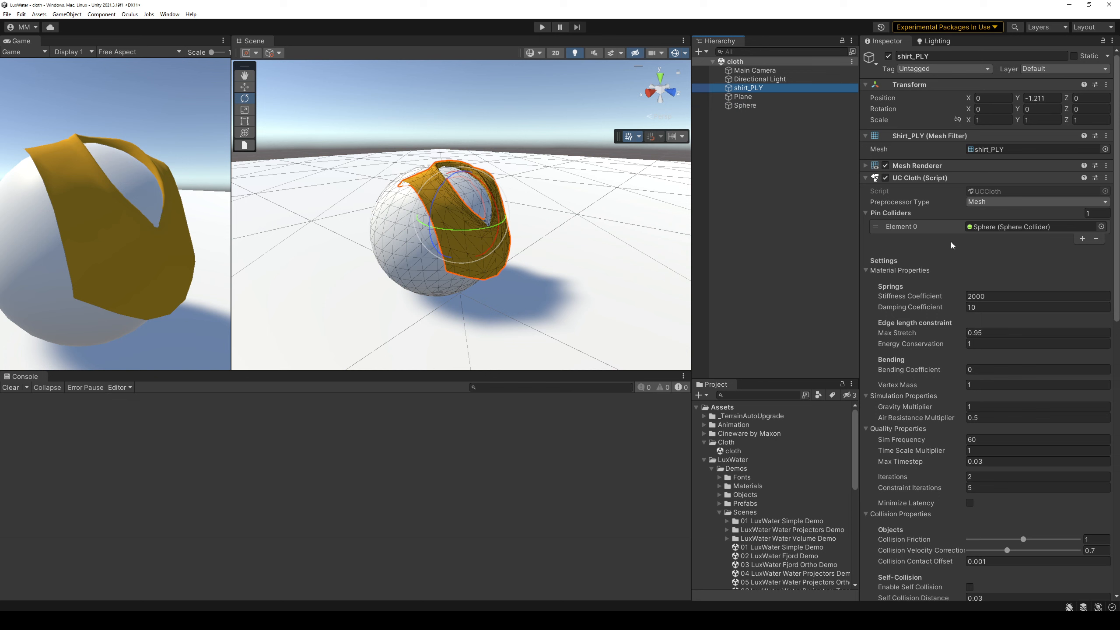
scroll(950, 242, "down", 10)
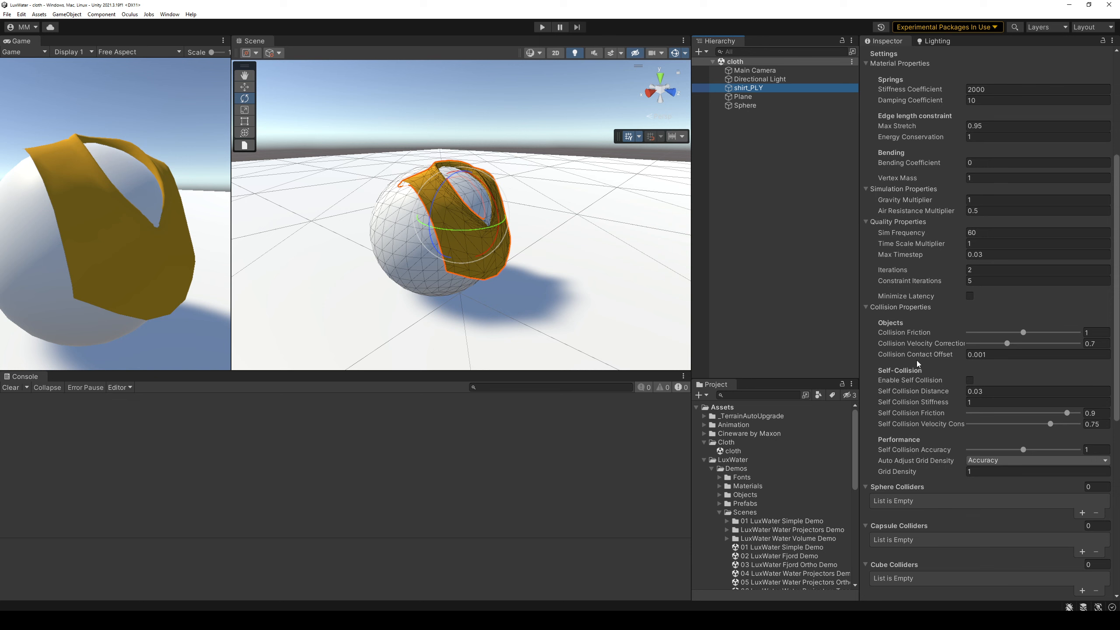
scroll(935, 362, "up", 4)
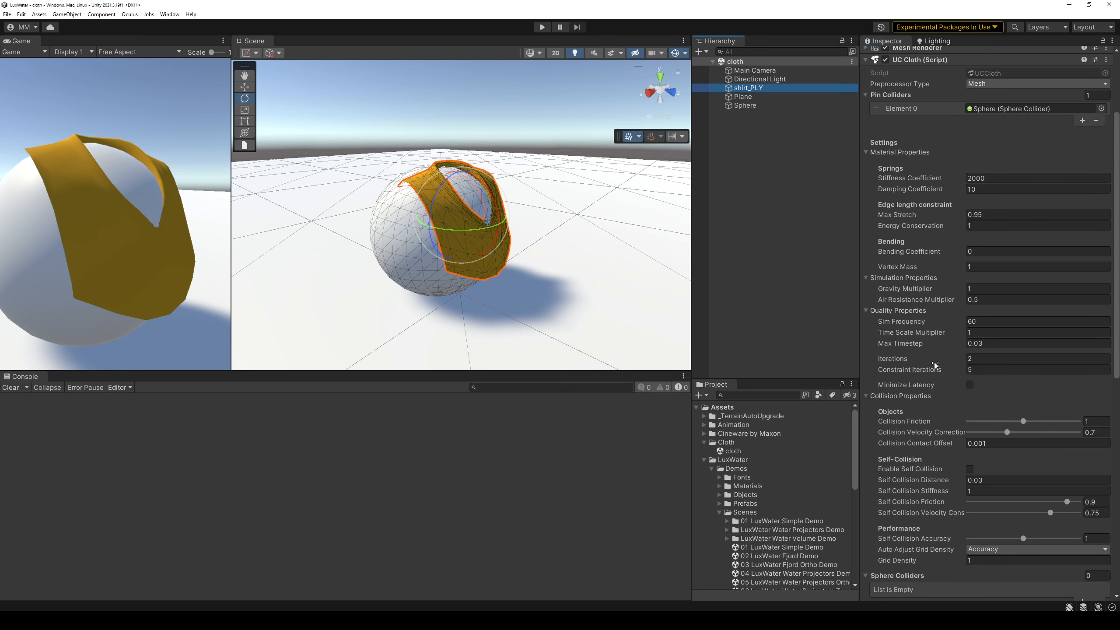
left_click(1005, 359)
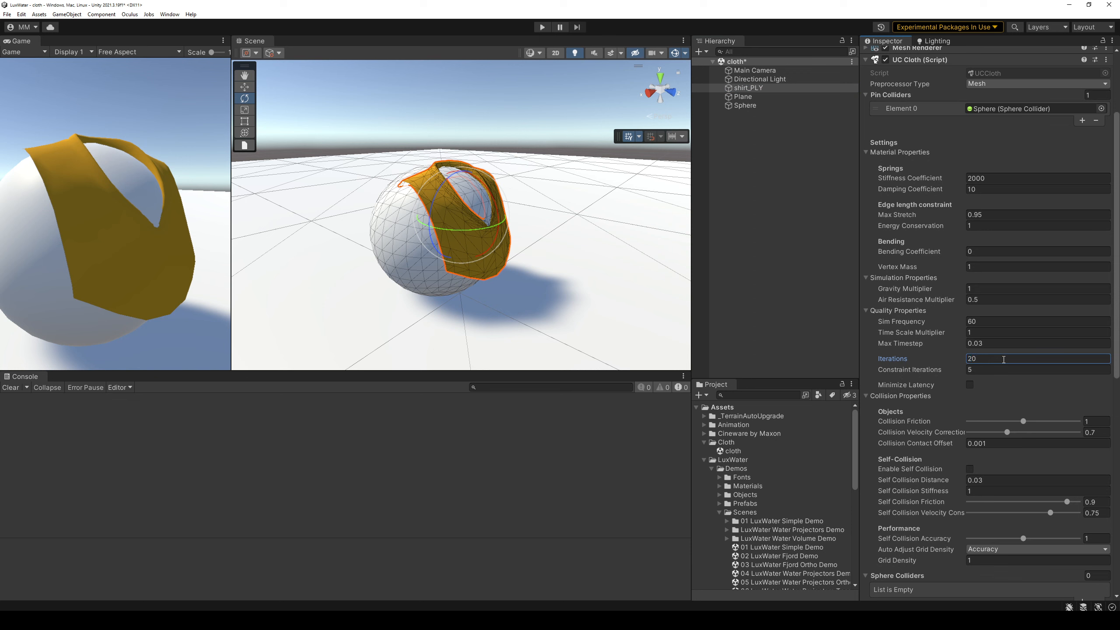
key("ctrl+s")
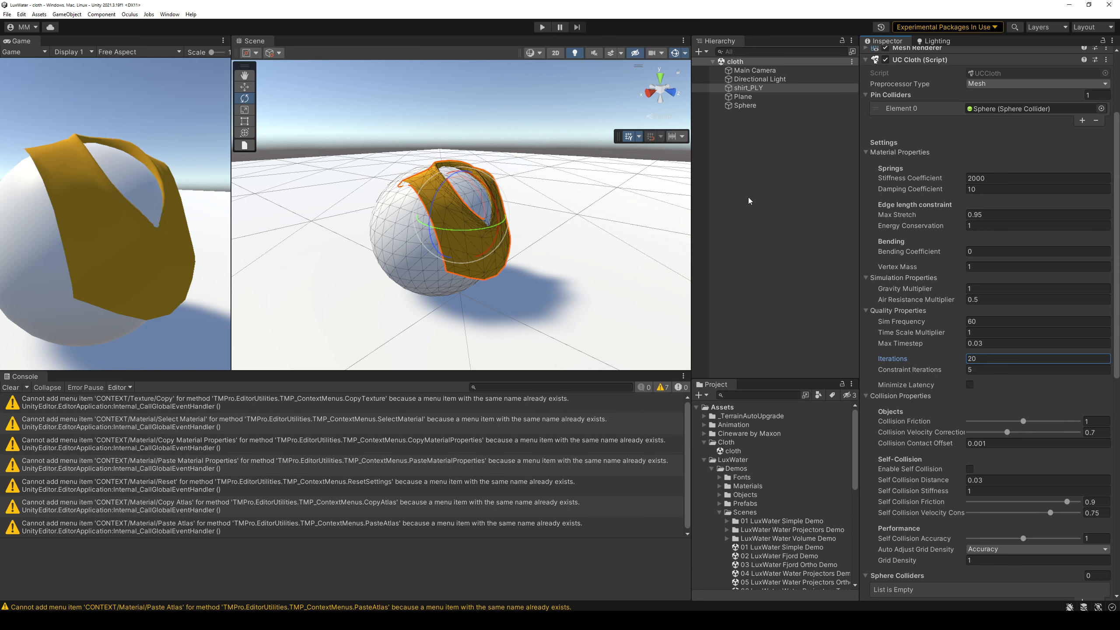
left_click(542, 28)
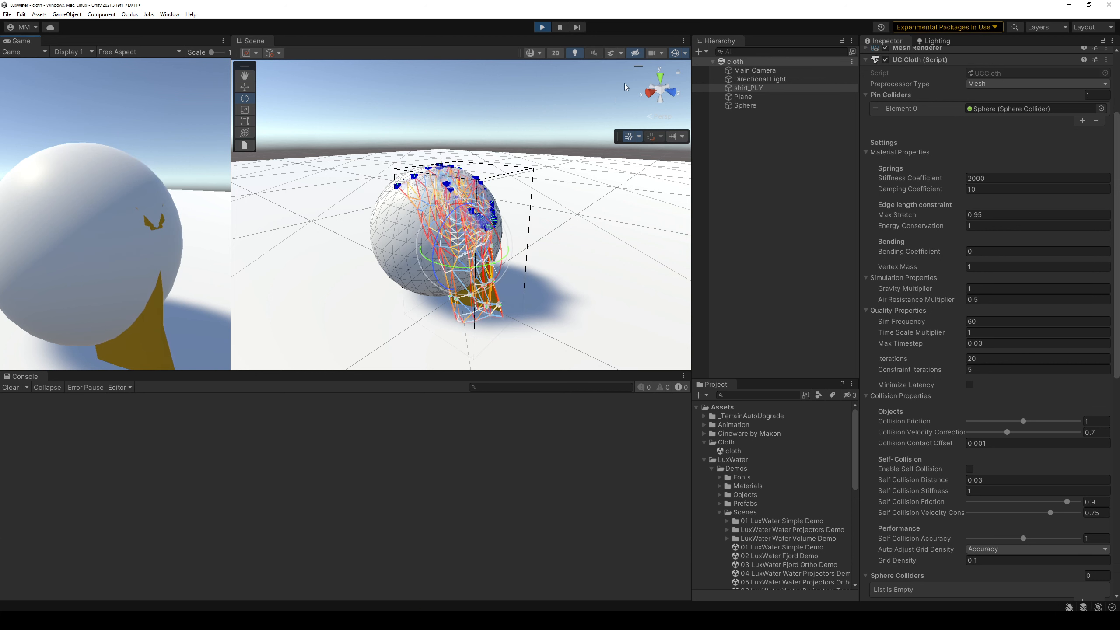
left_click(547, 29)
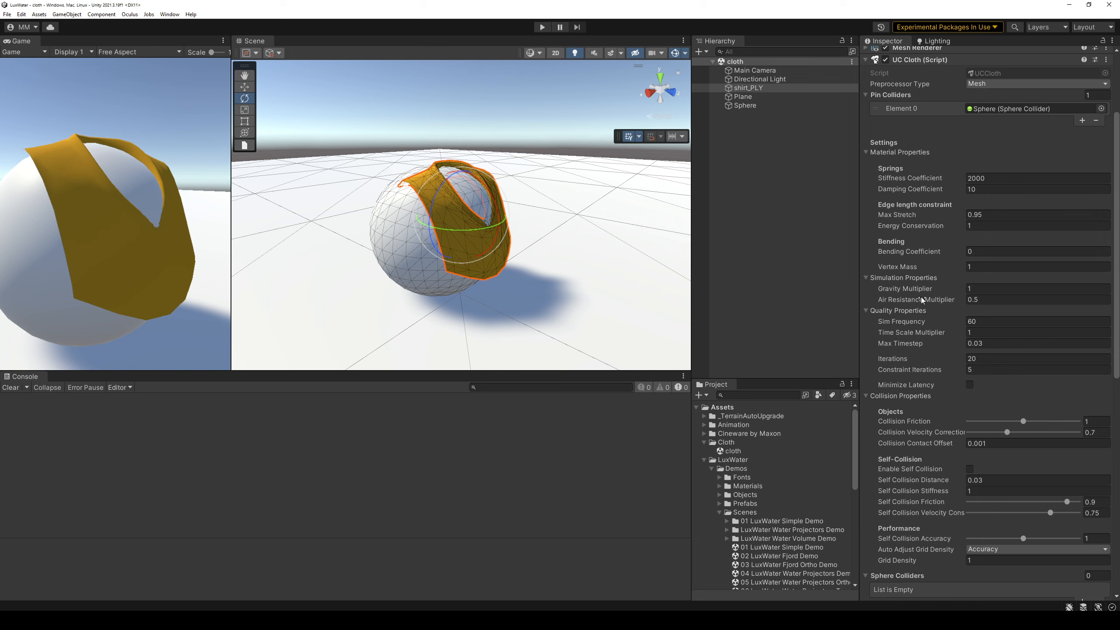
Set the shirt's Gravity Multiplier to 0 and test it in a run by rotating the sphere about -52 degrees around X
left_click(1001, 289)
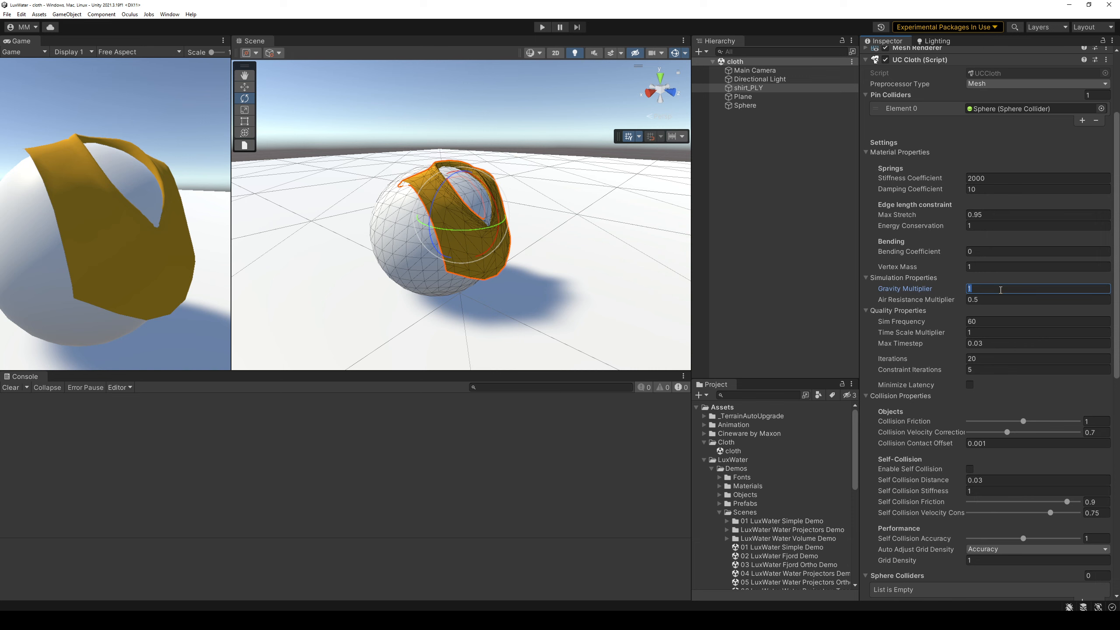
left_click(542, 27)
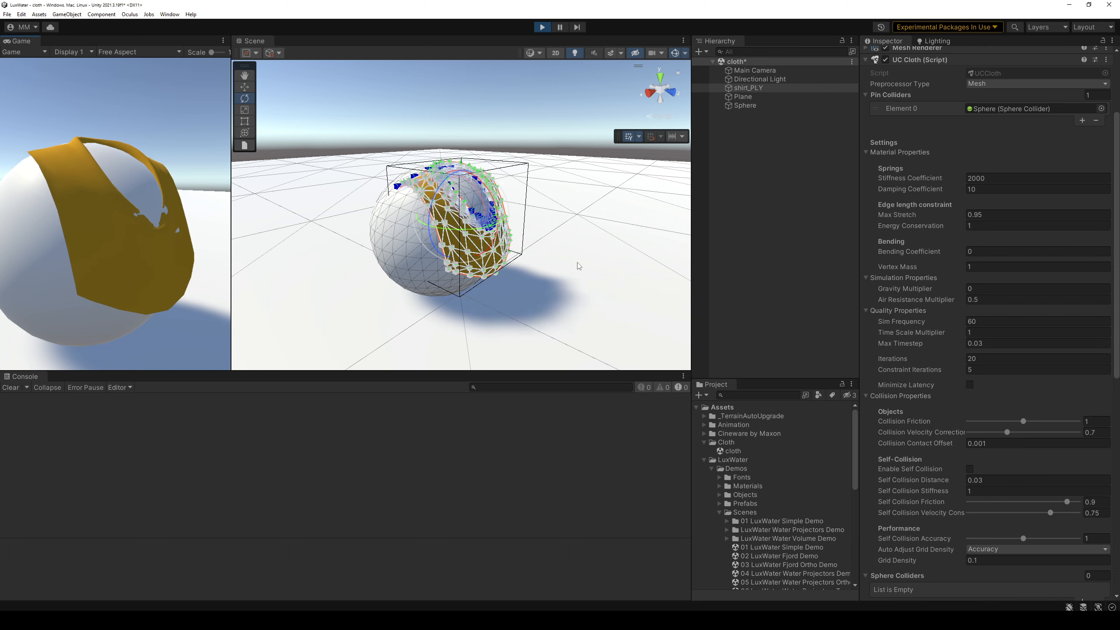
left_click(746, 106)
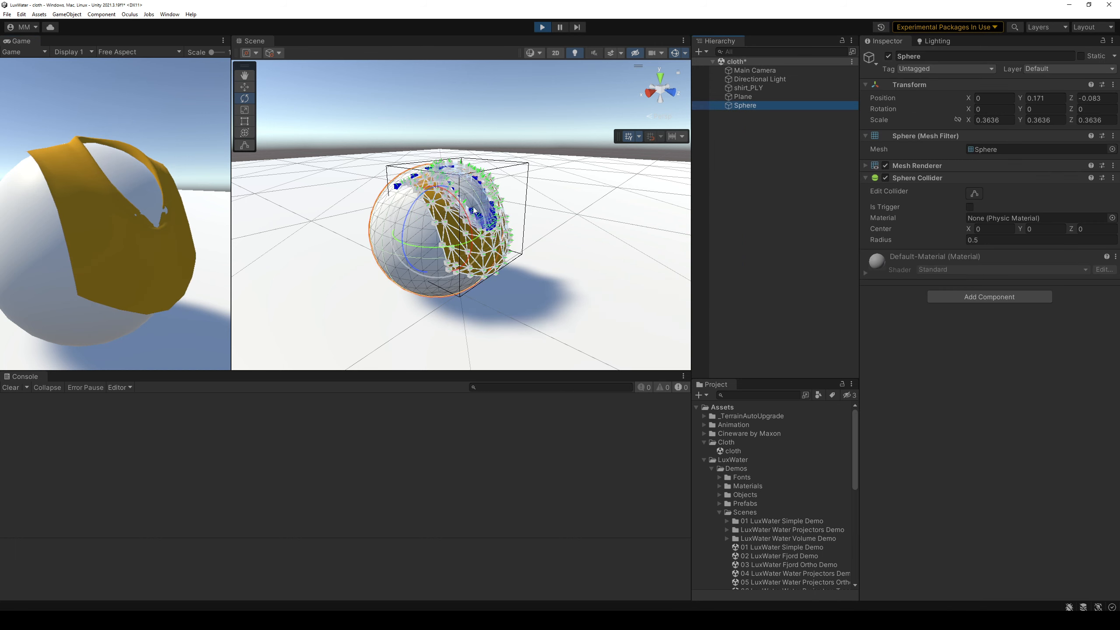
left_click_drag(458, 205, 418, 156)
left_click(543, 28)
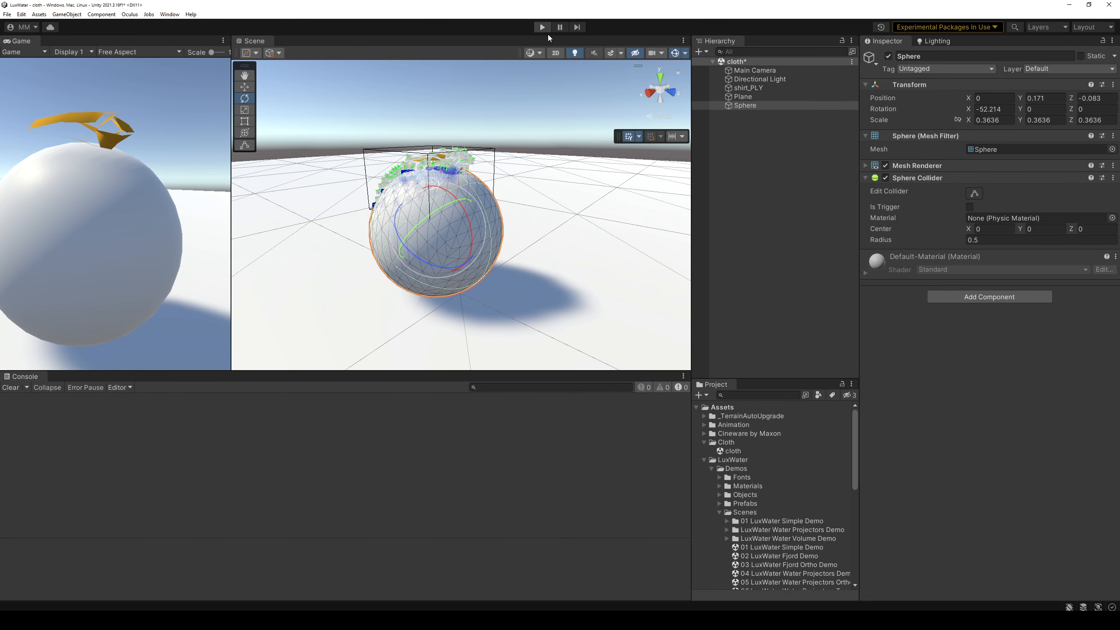
Replace the mesh in shirt_PLY's Mesh Filter with the Sphere mesh
left_click(757, 89)
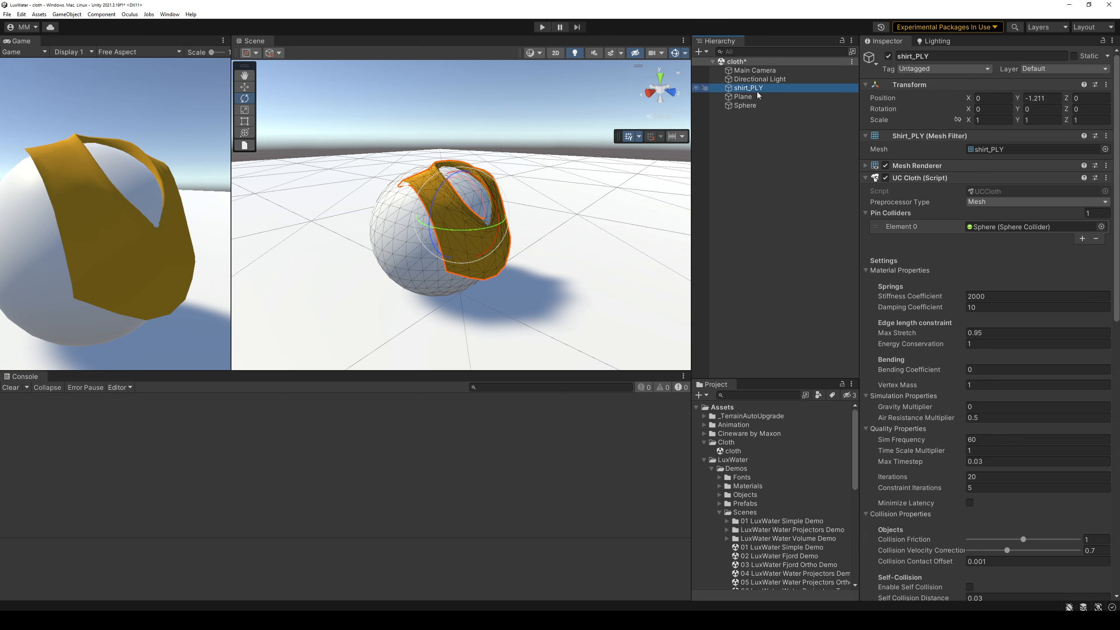
left_click(1105, 149)
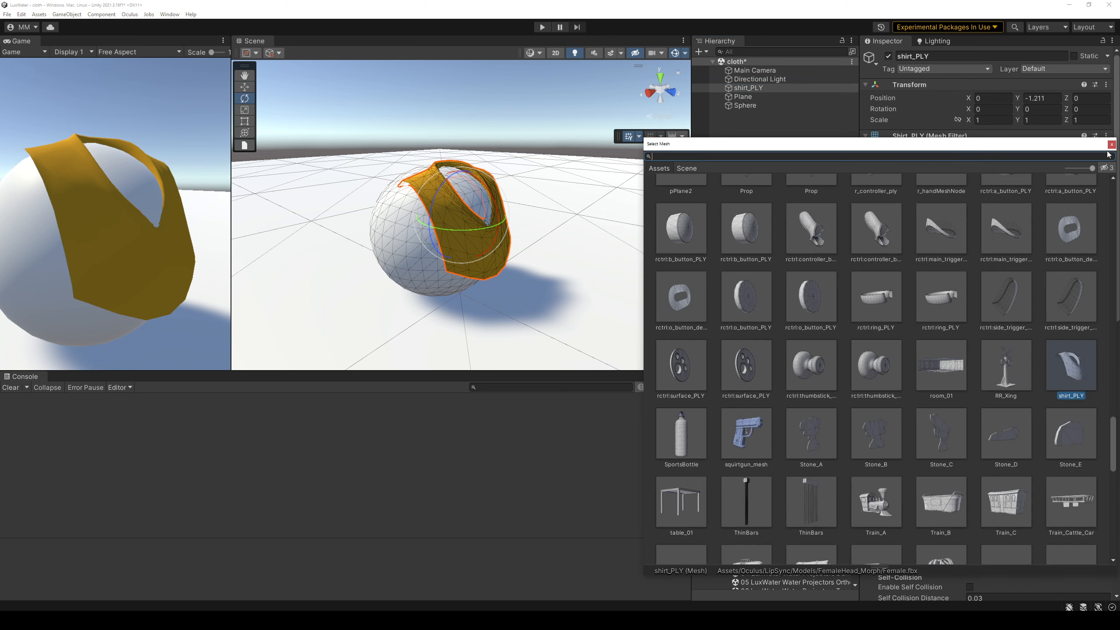
type("sphe")
double_click(749, 199)
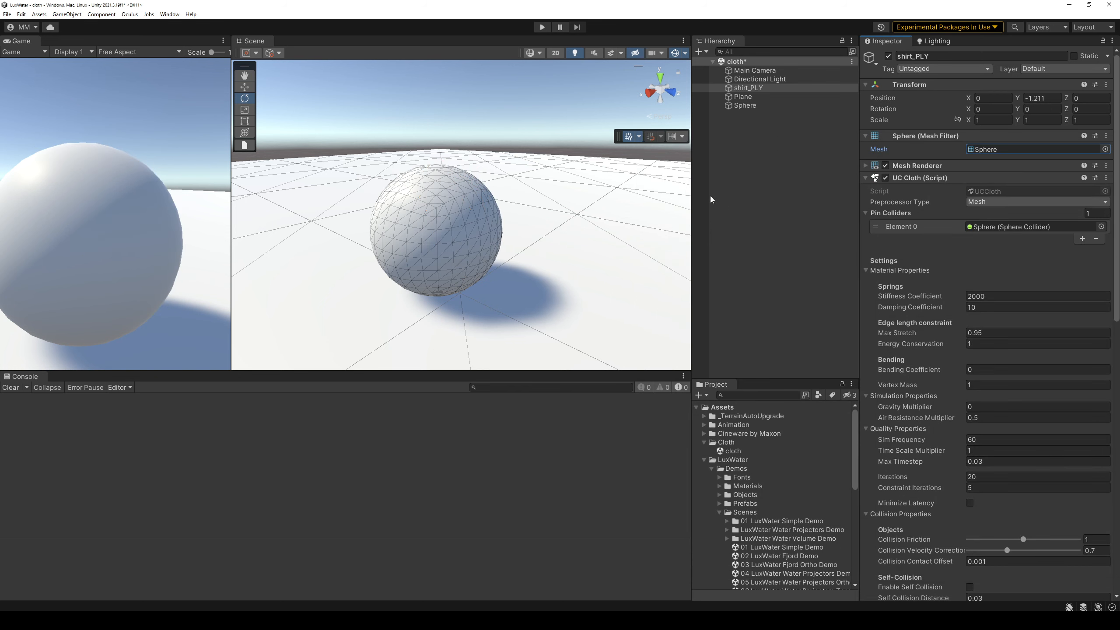
Set shirt_PLY's Y position to 0, move it vertically to about 0.046, and switch to the Scale tool
left_click(1040, 98)
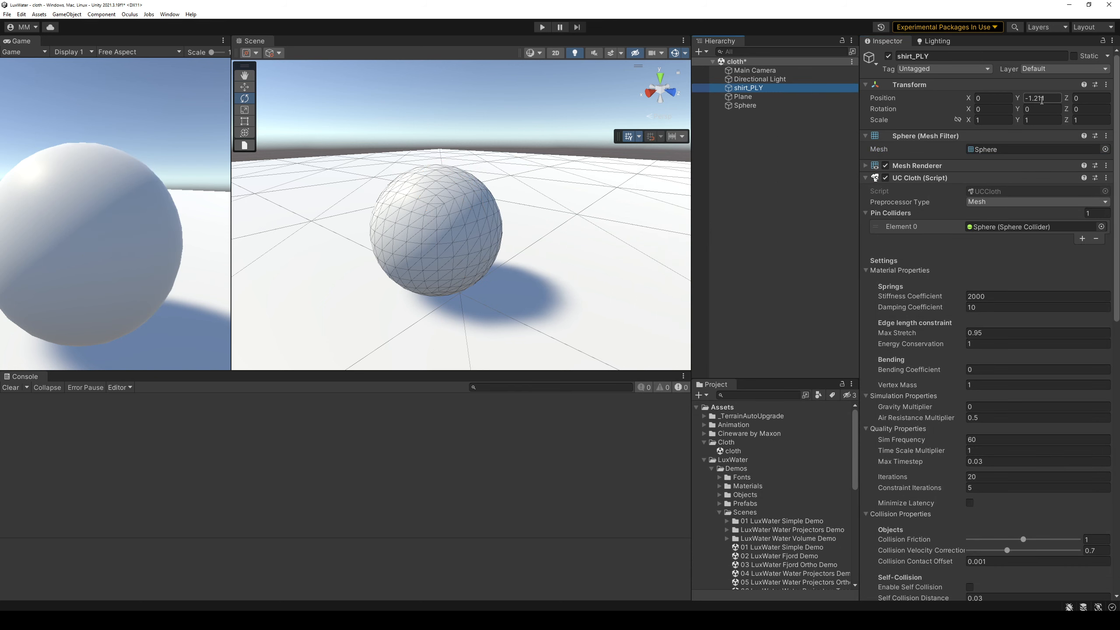
type("0")
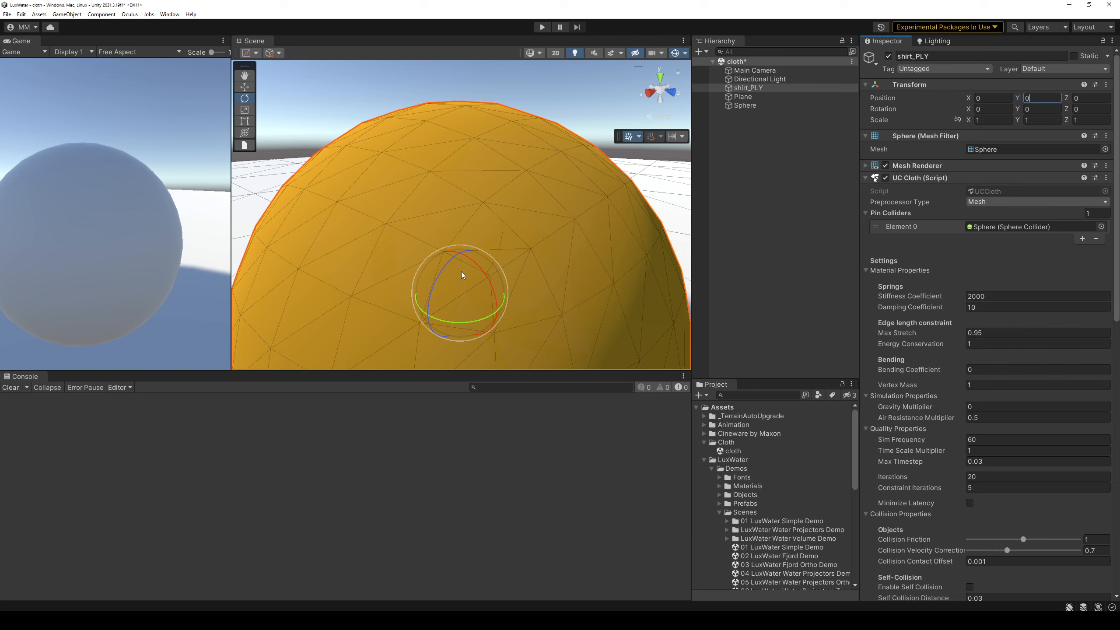
middle_click_drag(461, 271, 457, 253)
key("w")
left_click_drag(457, 249, 459, 302)
key("r")
Delete shirt_PLY, add a UC Cloth component to the Sphere object, and save the scene
left_click(756, 88)
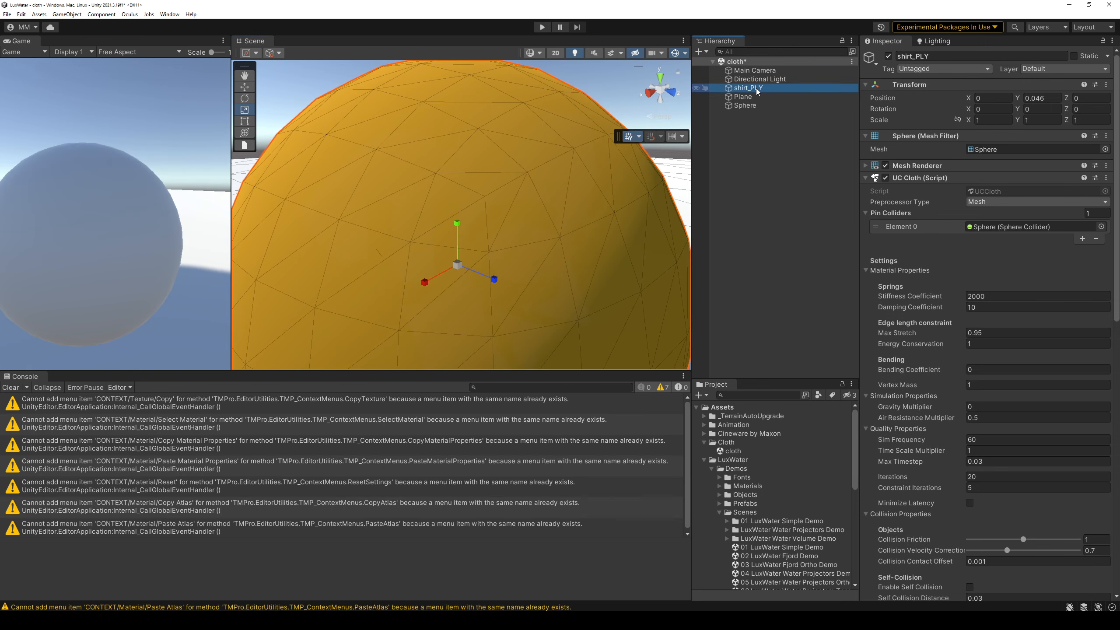
key("Delete")
left_click(757, 97)
left_click(990, 298)
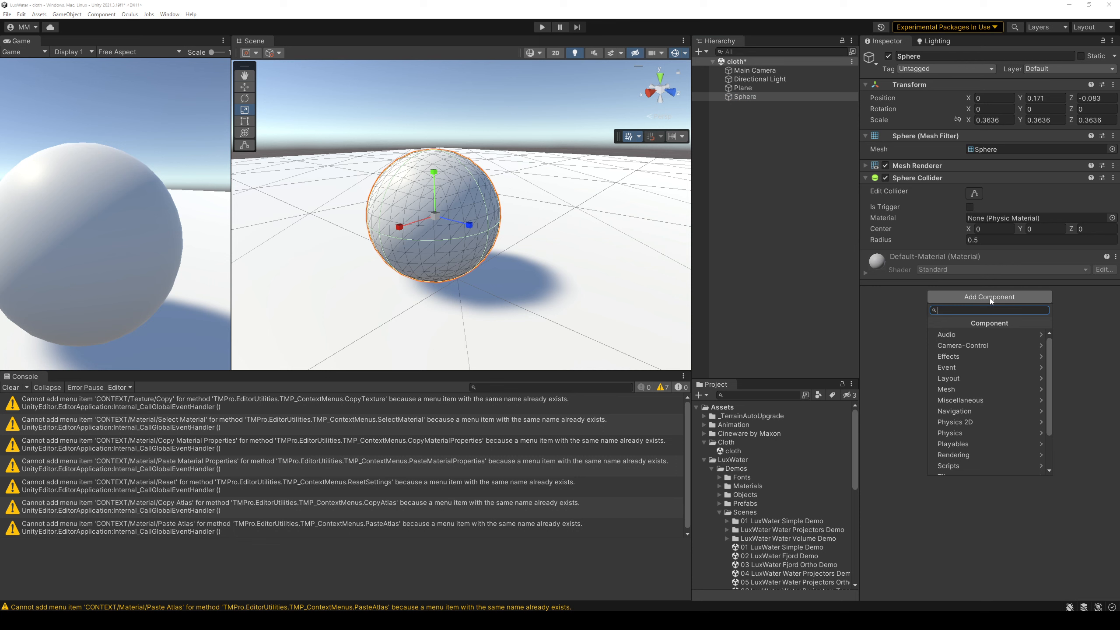
type("u")
key("Return")
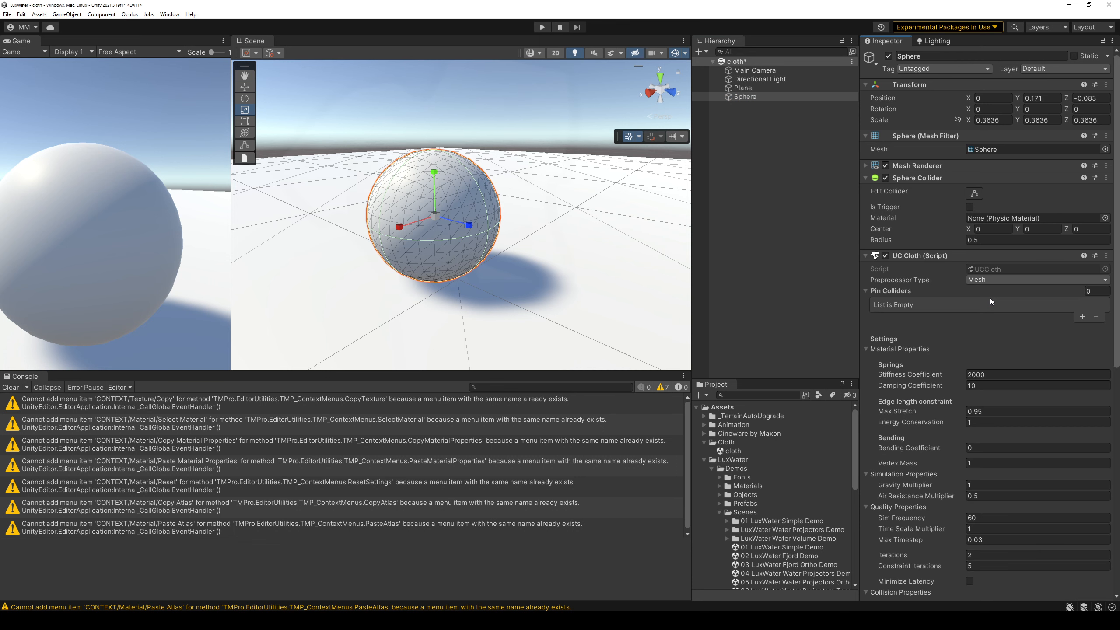
key("ctrl+s")
Duplicate the sphere and assign the copy, Sphere (1), to the original sphere's UC Cloth pin colliders
left_click(991, 291)
key("ctrl+d")
left_click(745, 96)
left_click_drag(755, 105, 1044, 294)
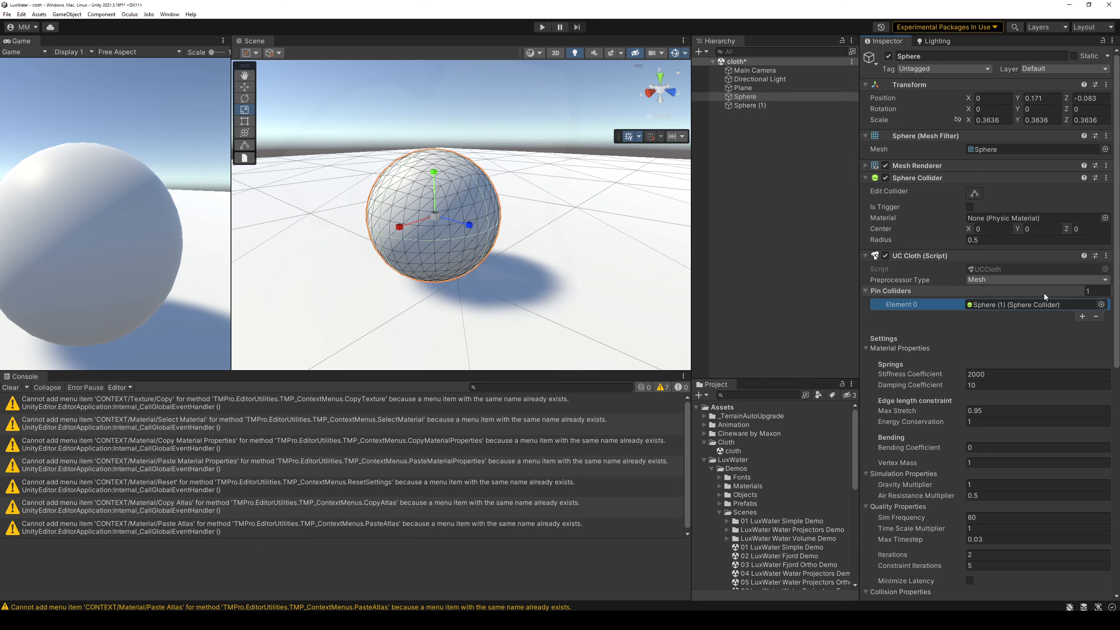
left_click(760, 106)
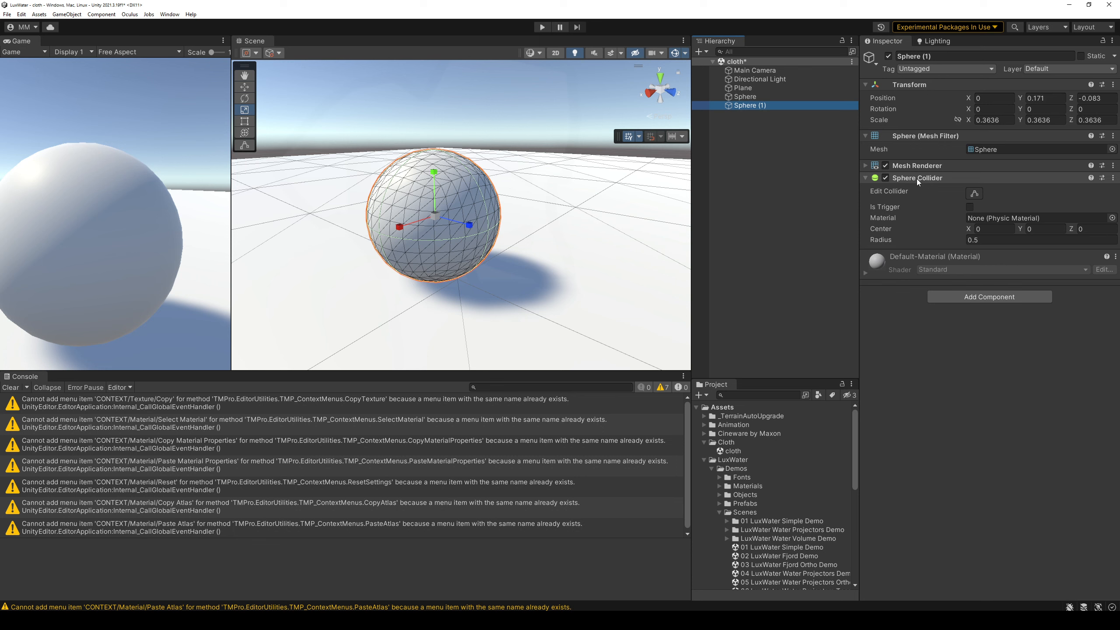
left_click(749, 97)
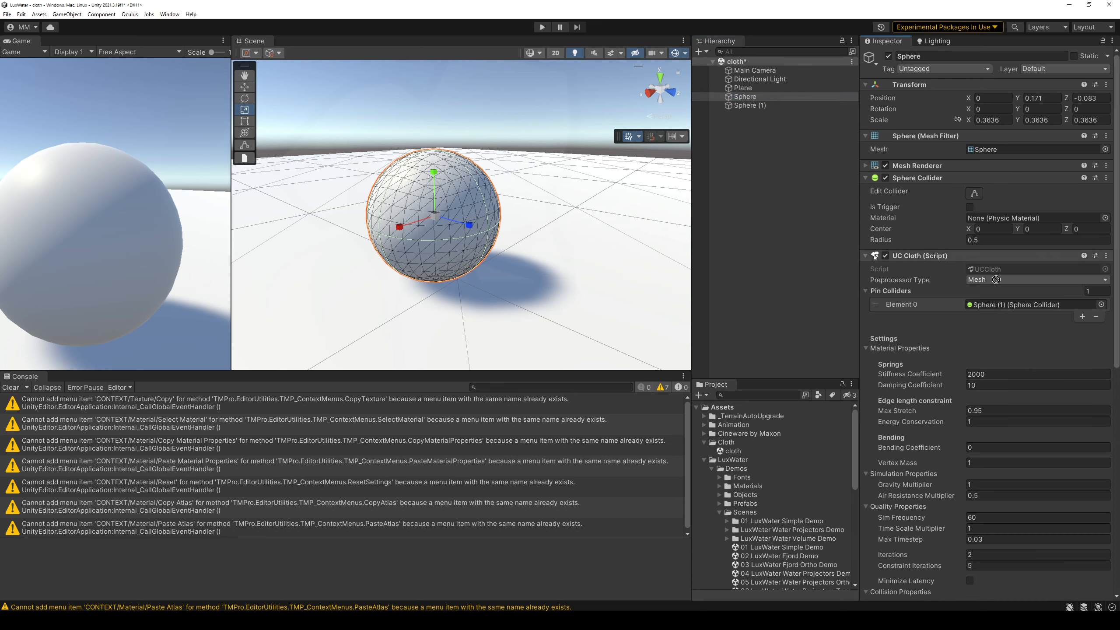
left_click(1008, 302)
Rename the original sphere to Spherecloth and remove its Sphere Collider component
left_click(753, 98)
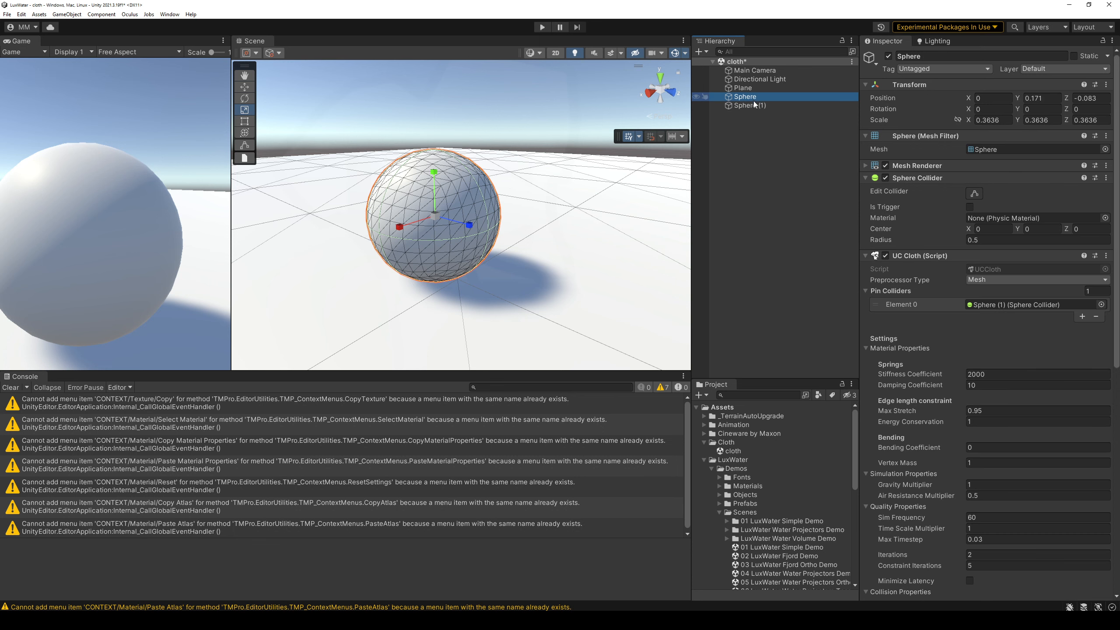
type("cloth")
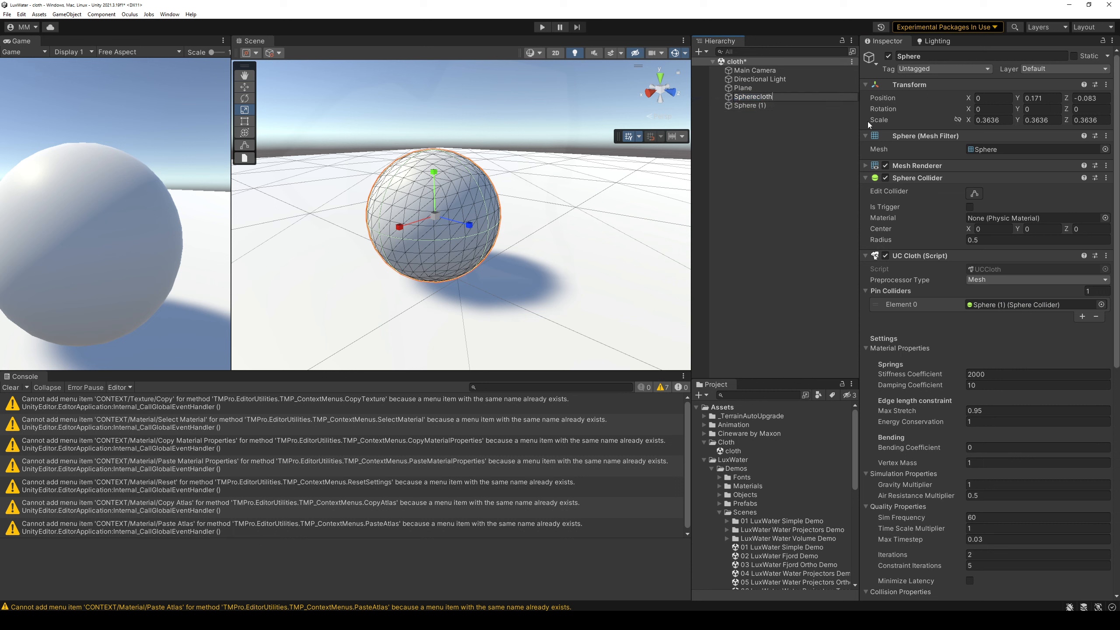
key("Return")
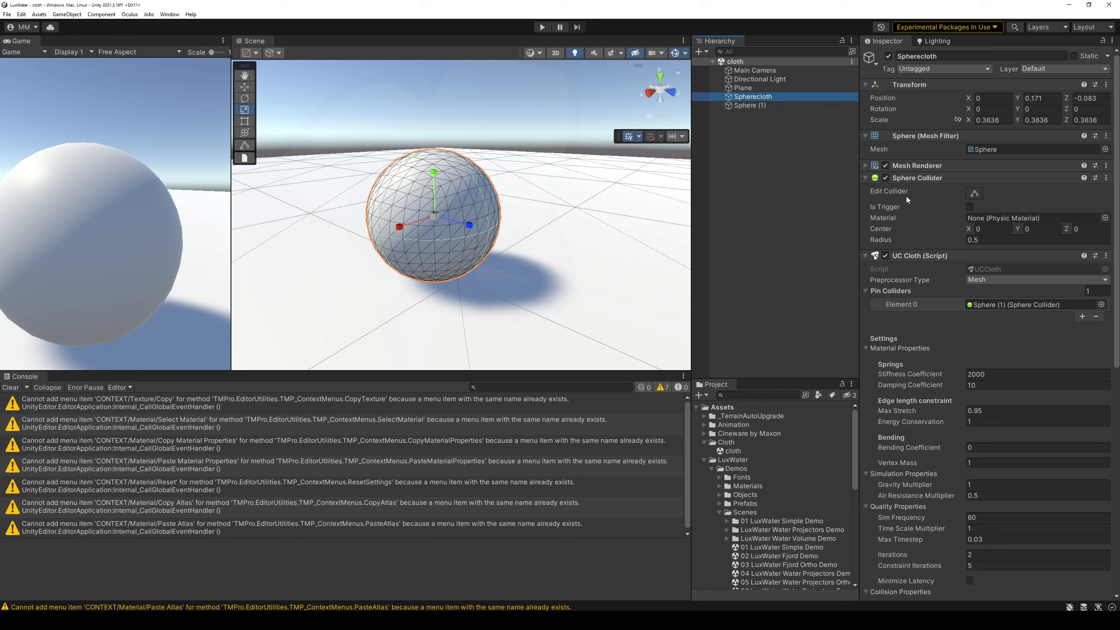
right_click(910, 178)
left_click(920, 193)
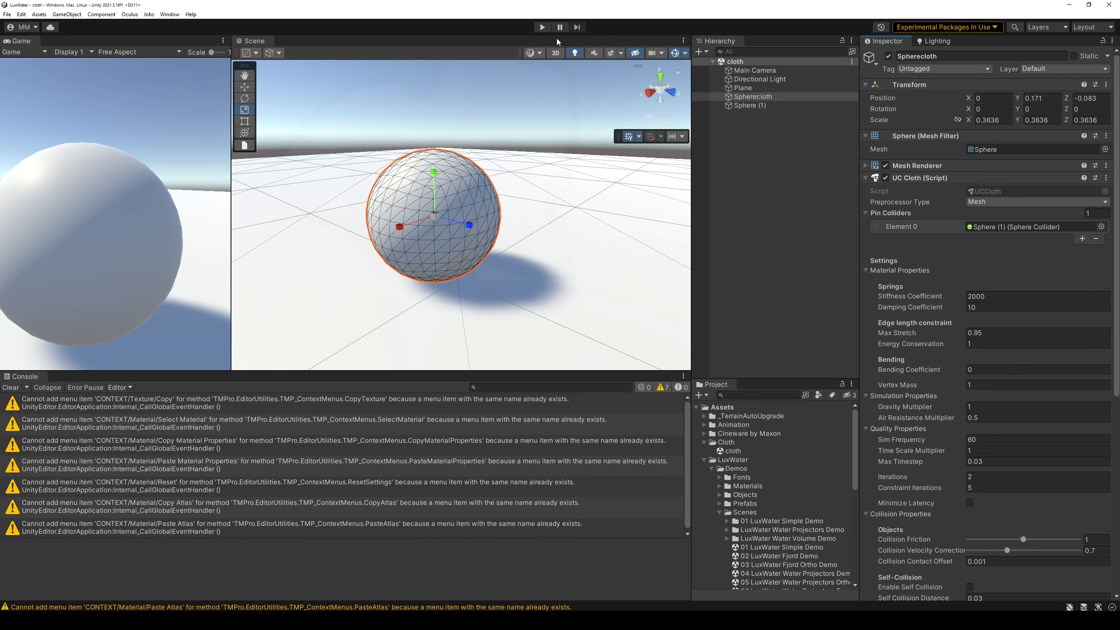
Assign the shirt material to Spherecloth's Mesh Renderer
left_click(915, 166)
left_click(1105, 196)
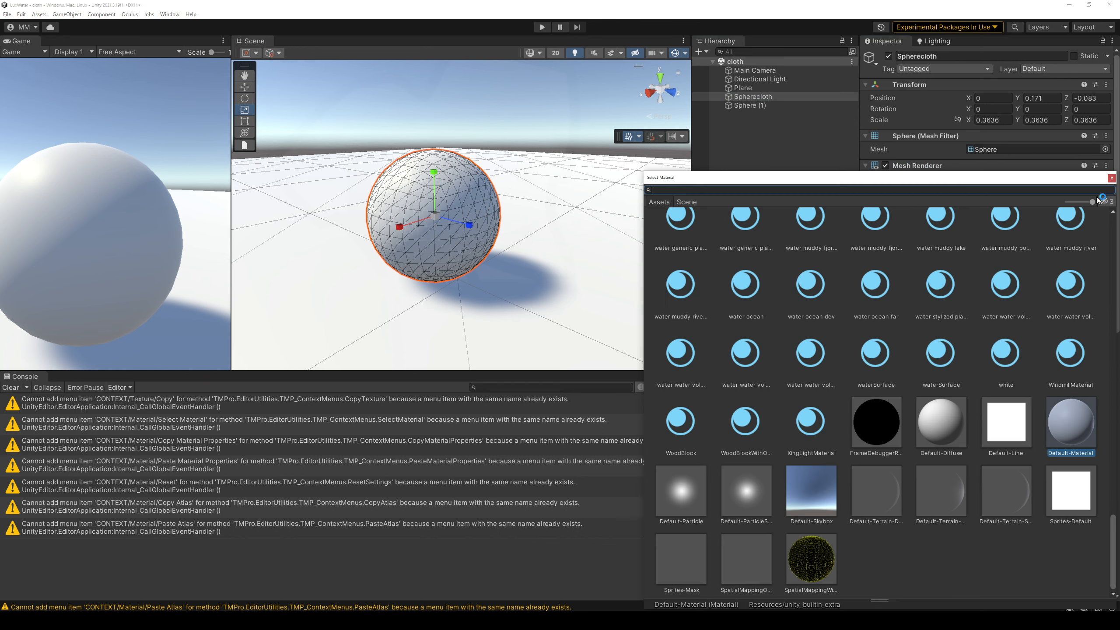
type("shir")
double_click(737, 239)
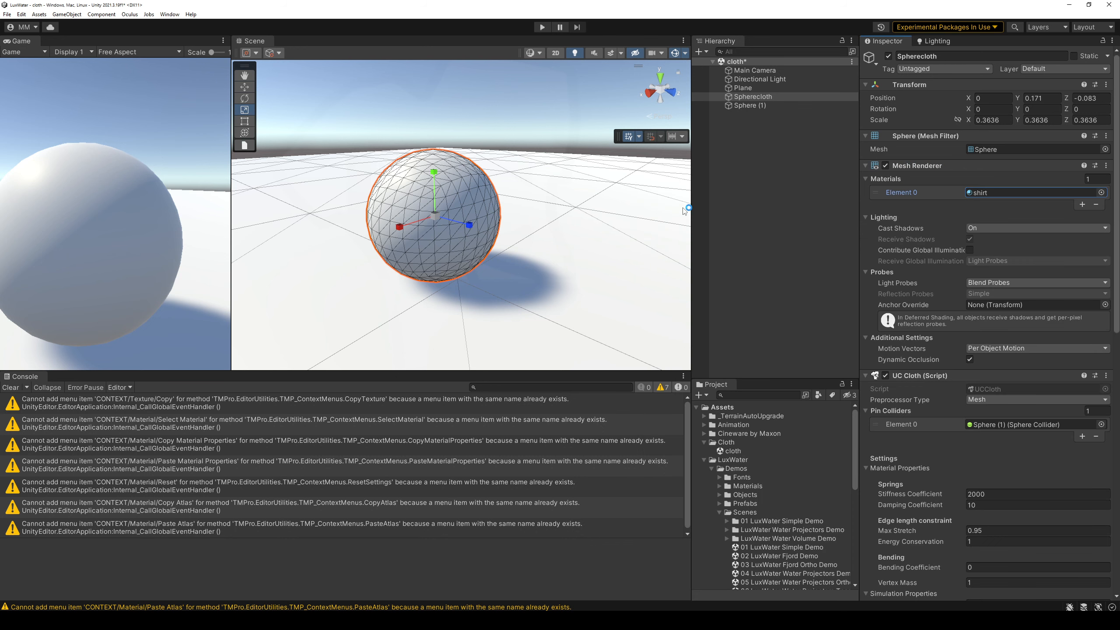
Scale Sphere (1) down uniformly to about 0.354 so it sits just inside Spherecloth
left_click(749, 107)
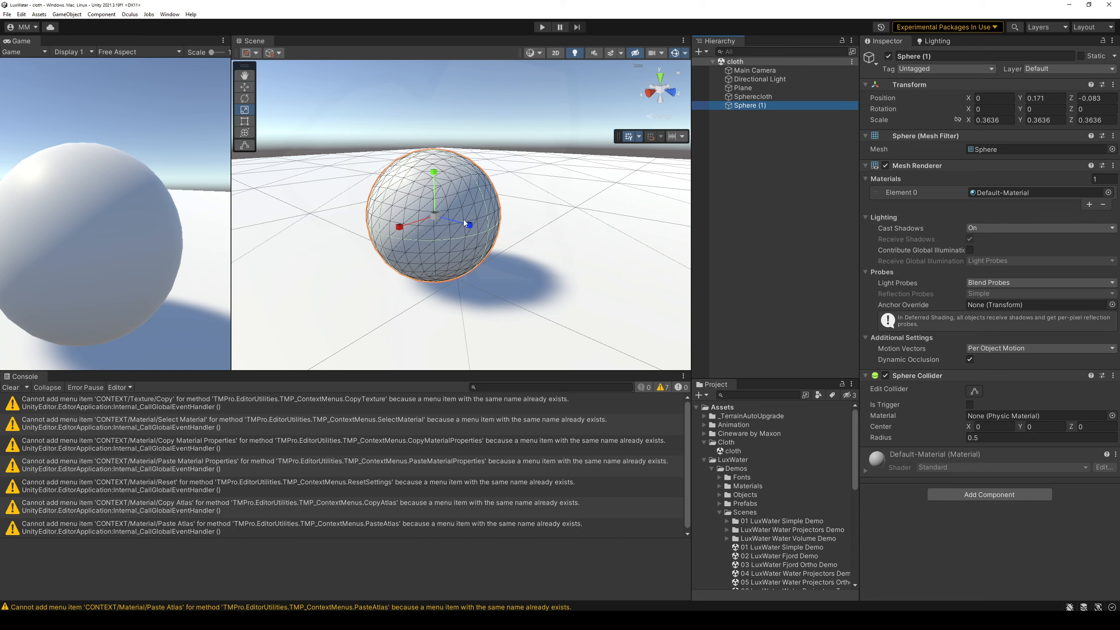
left_click_drag(437, 217, 437, 219)
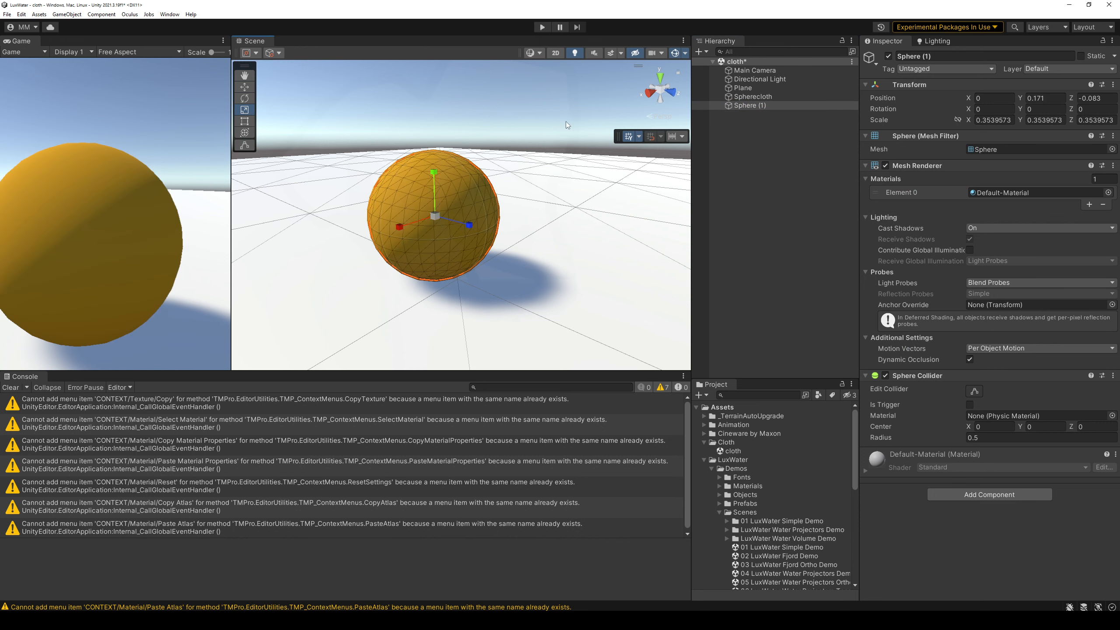
Run the scene, compare both spheres, hide Sphere (1)'s mesh during play, and stop the simulation
left_click(543, 28)
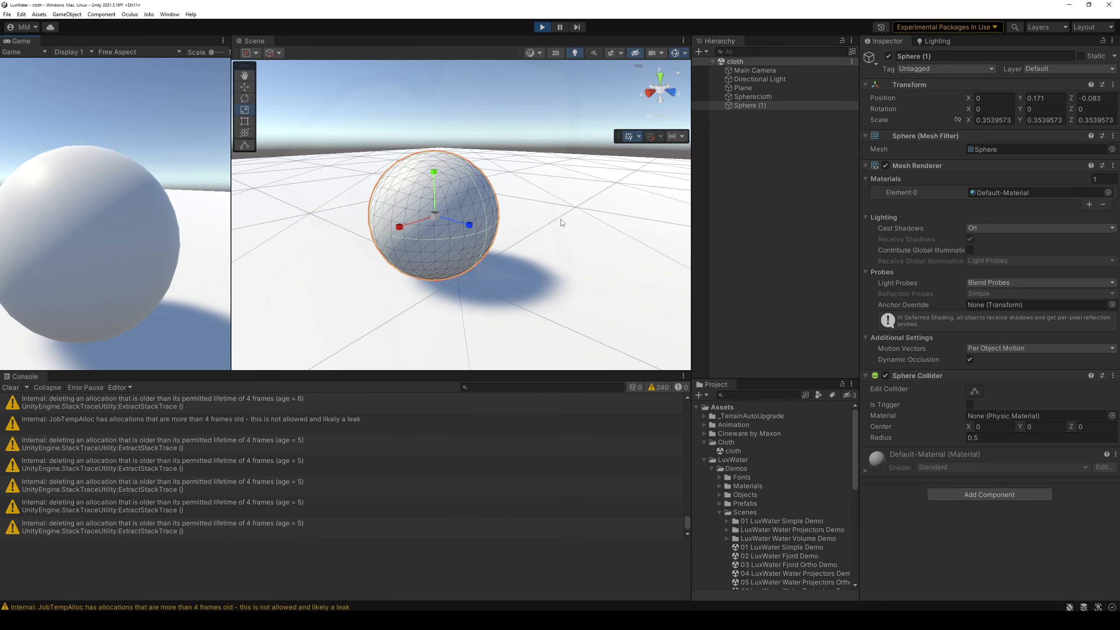
left_click(753, 97)
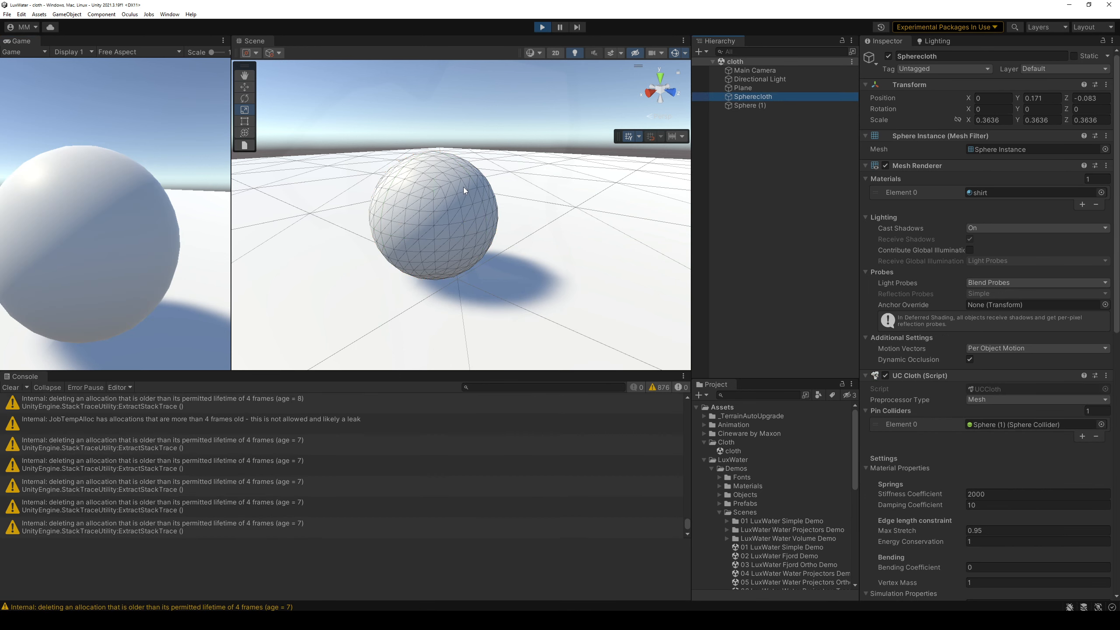
left_click(767, 106)
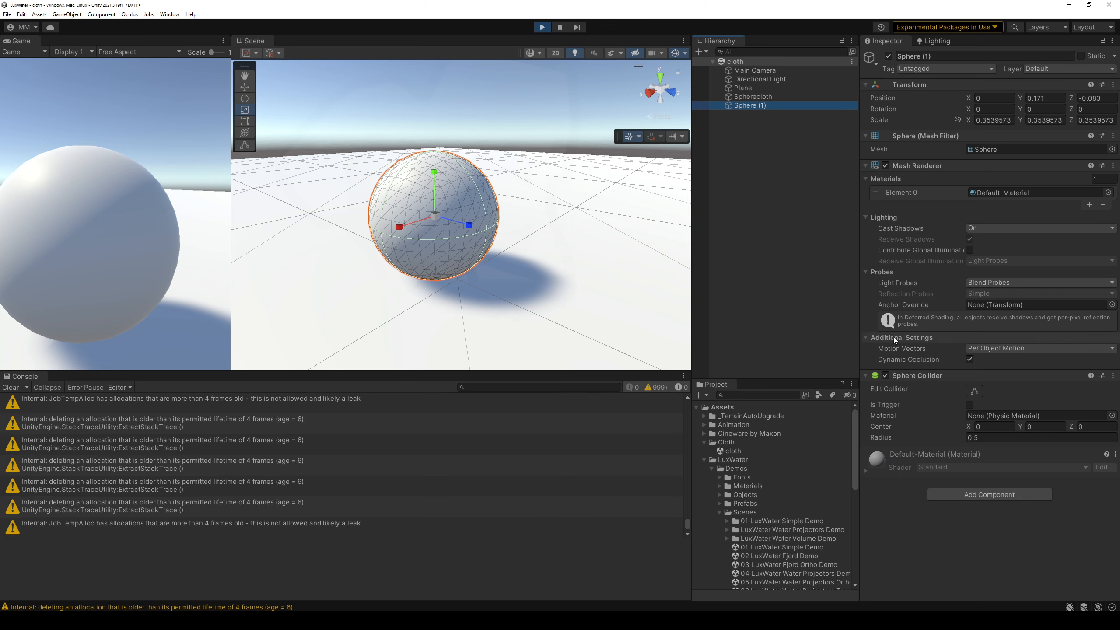
left_click(885, 165)
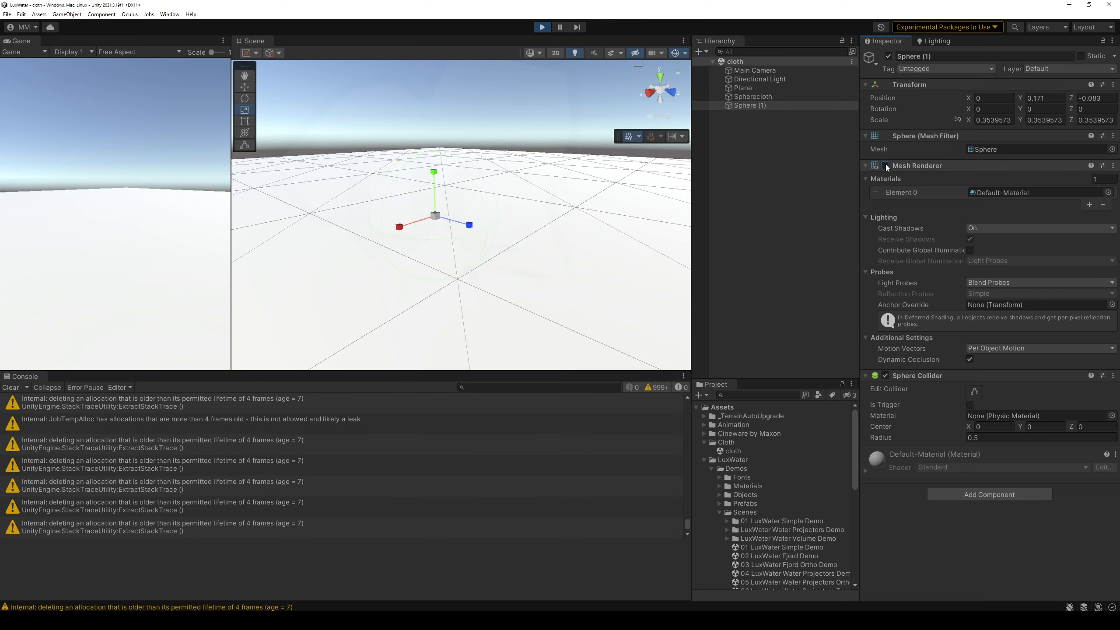
left_click(542, 28)
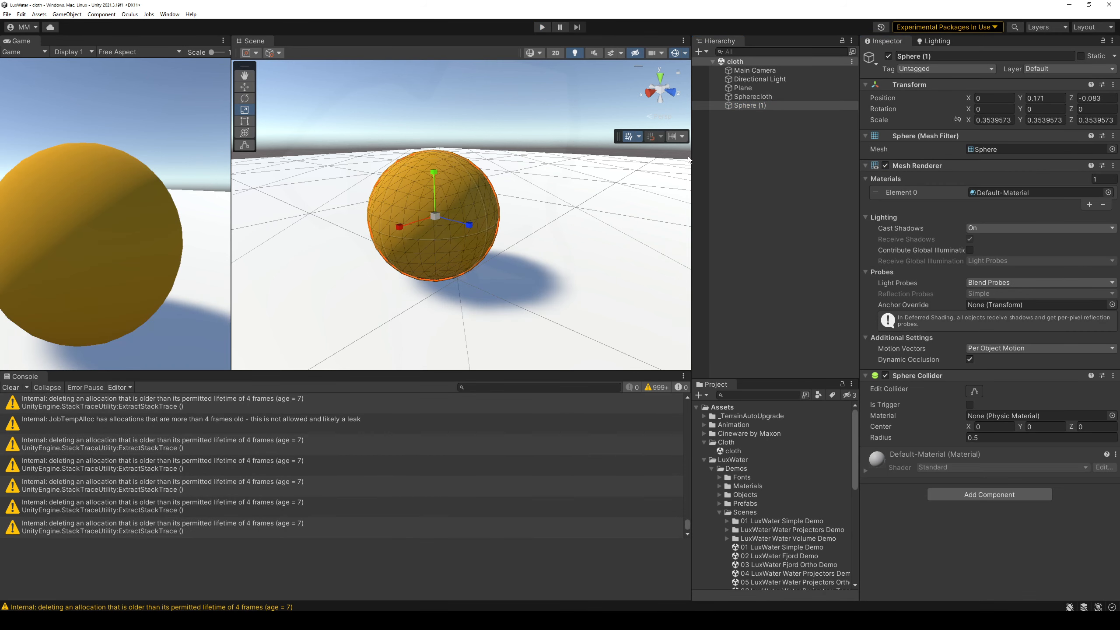
Move Sphere (1) along Z to about -0.164 and check the pin collider on Spherecloth
left_click(755, 106)
left_click_drag(463, 226, 554, 206)
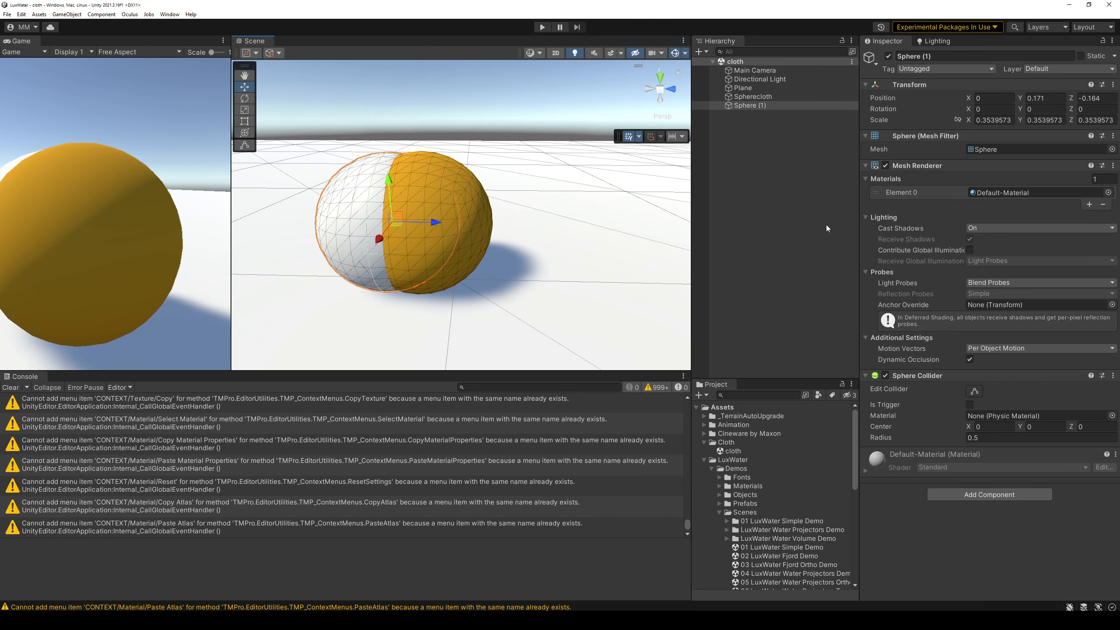
left_click(753, 97)
left_click(918, 164)
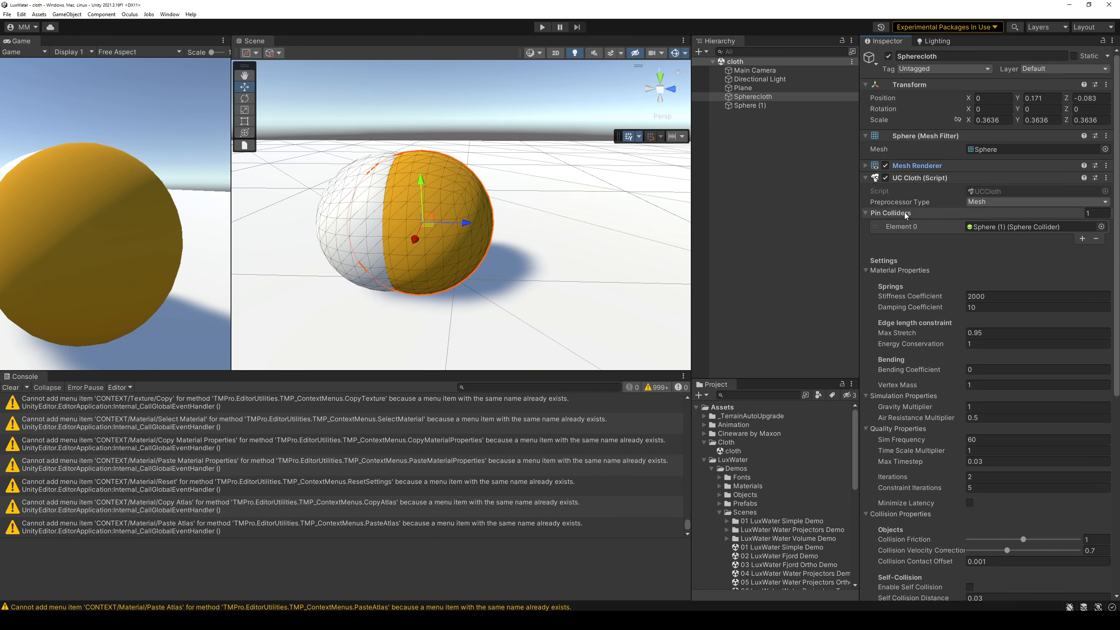
Run the simulation, move Sphere (1) along Z to about -0.103 to test the pinning, and stop
left_click(543, 27)
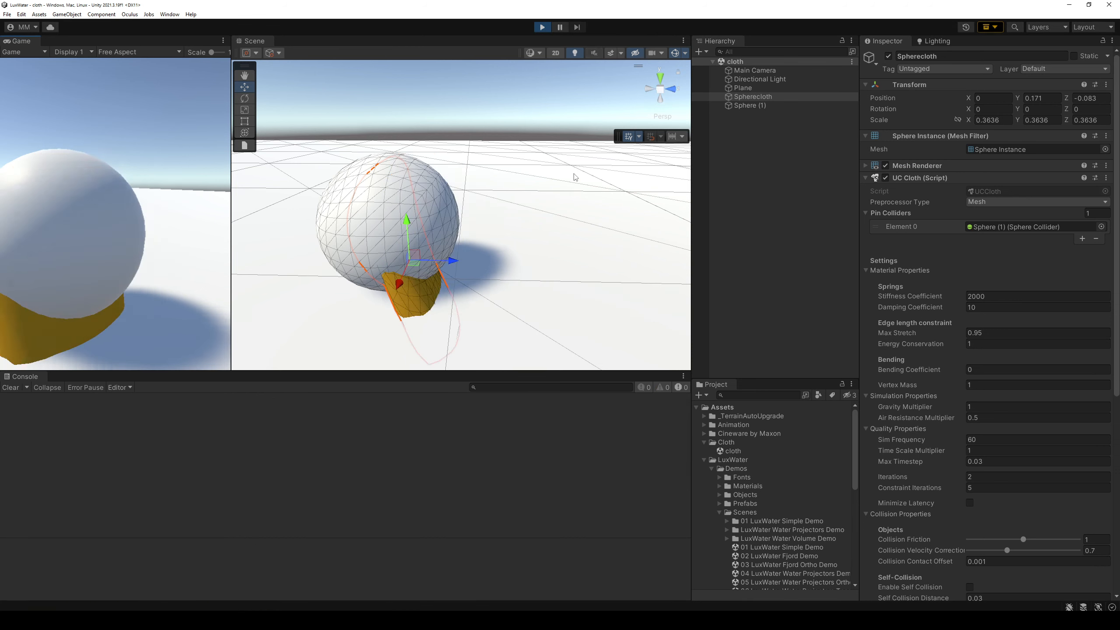
left_click(757, 106)
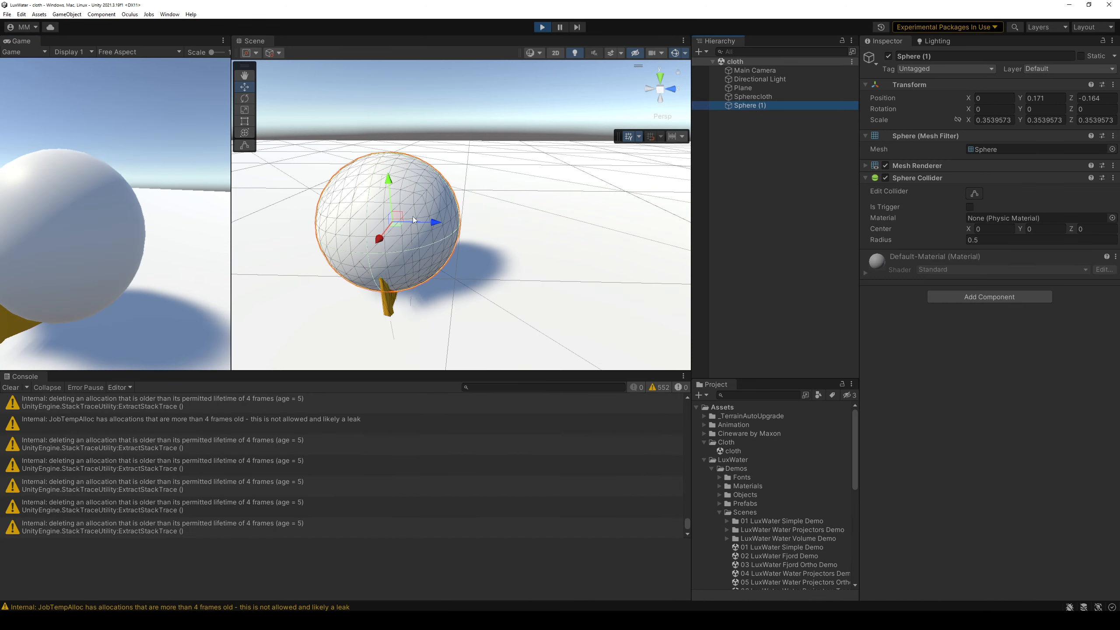
left_click_drag(431, 224, 460, 221)
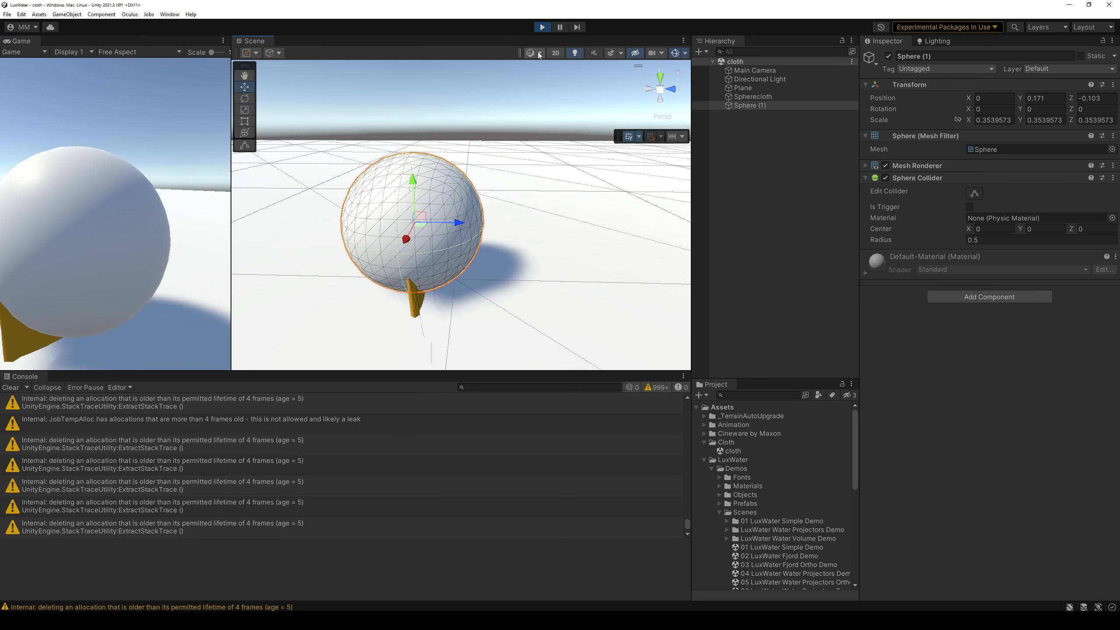
left_click(542, 28)
Scale Sphere (1) uniformly to about 0.0286, raise it to about Y 0.355, and test-run the scene
left_click(748, 105)
left_click_drag(393, 223, 391, 282)
key("w")
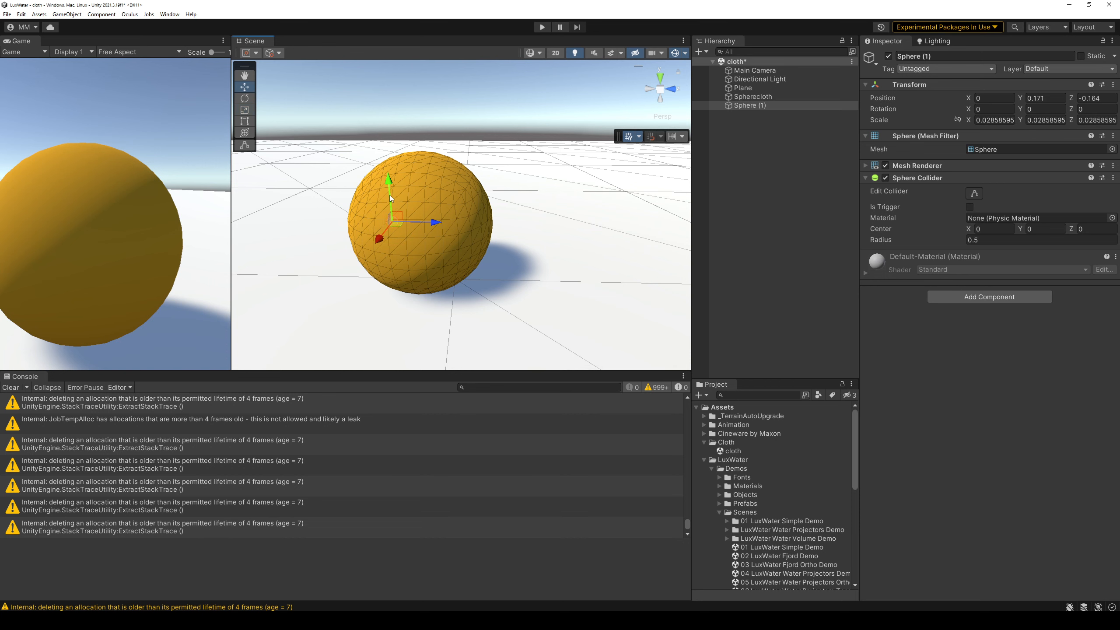
left_click_drag(382, 122, 381, 111)
left_click(542, 27)
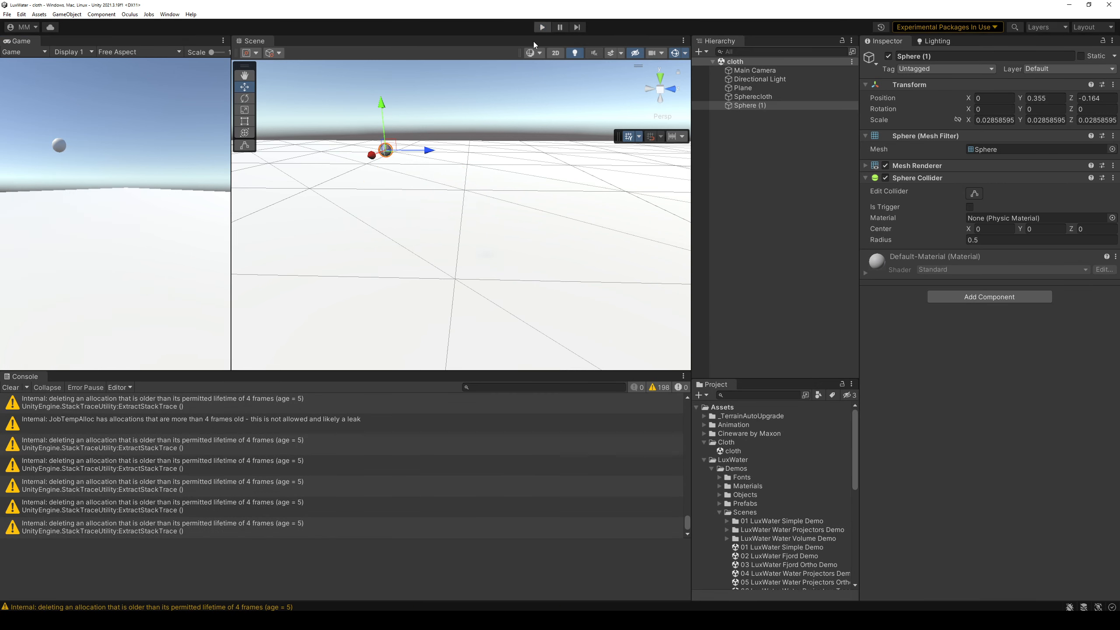
Lower Sphere (1) to about Y 0.317, stretch its X scale to about 0.288, and move it to about Z -0.071
left_click_drag(382, 107, 382, 126)
key("r")
left_click_drag(470, 186, 351, 256, "alt")
left_click_drag(362, 168, 199, 240)
key("w")
left_click_drag(440, 165, 472, 183)
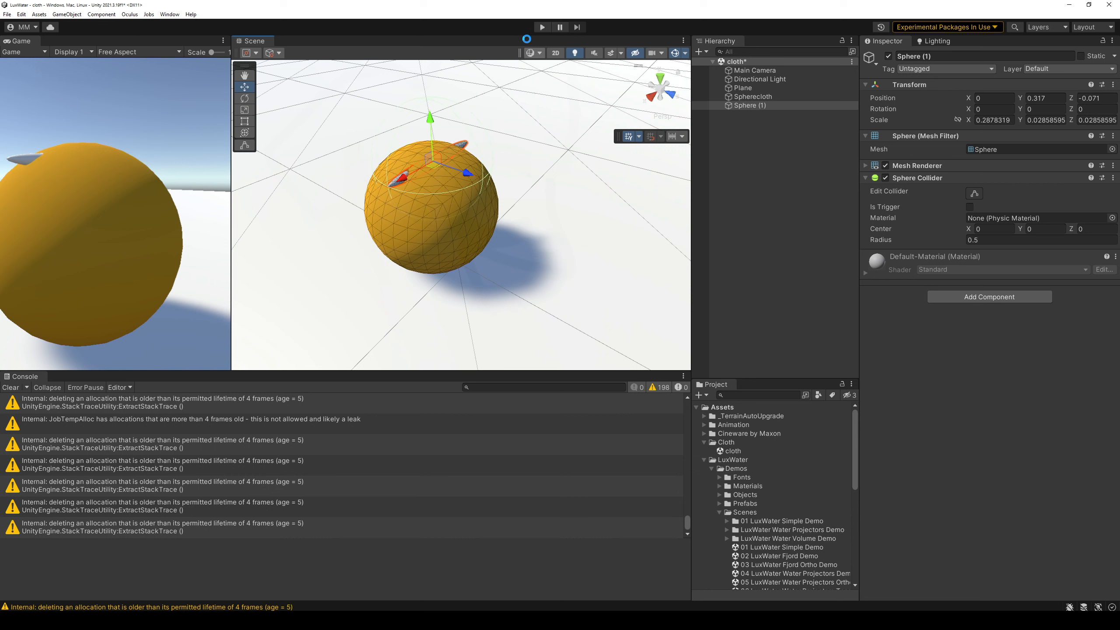
Run the scene and move Sphere (1) back and forth along Z between about 0.11 and -0.138
key("ctrl+p")
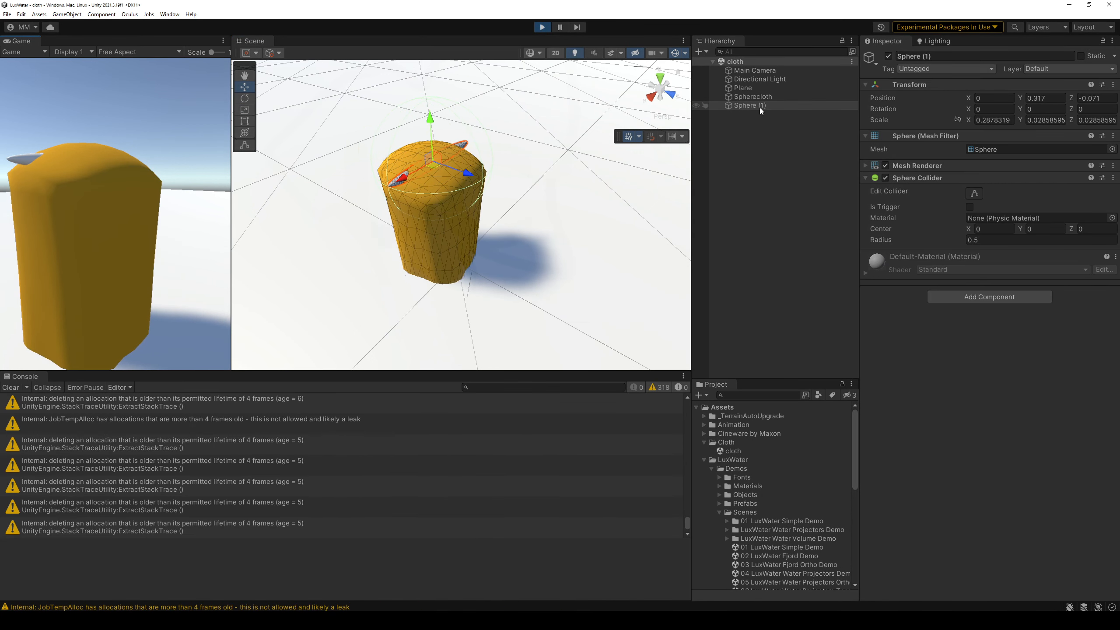
left_click_drag(478, 176, 446, 126)
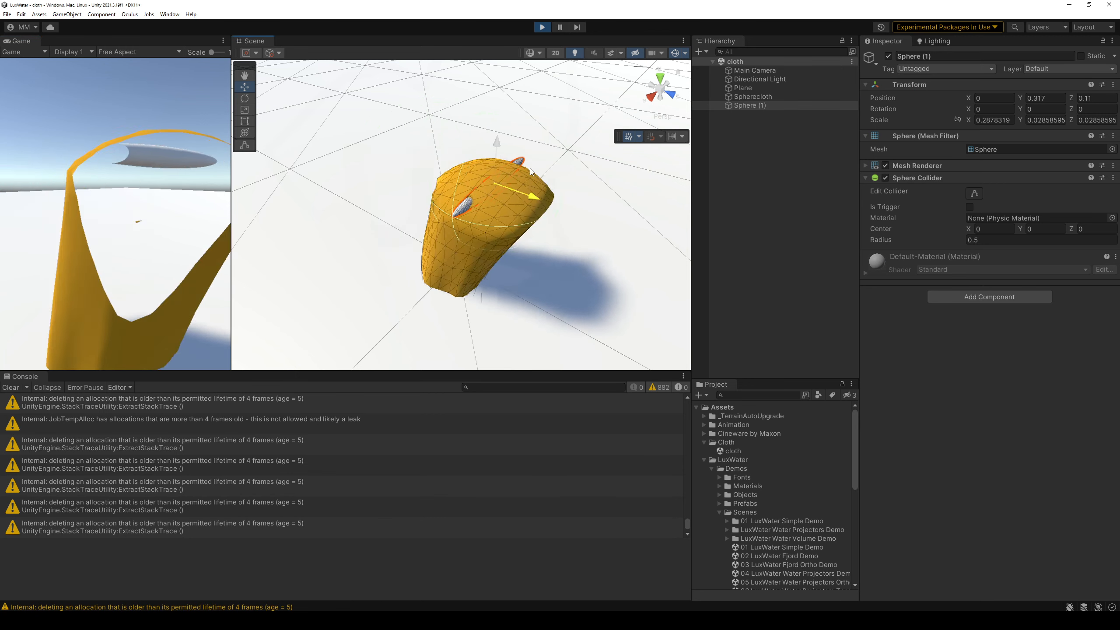
left_click(433, 111)
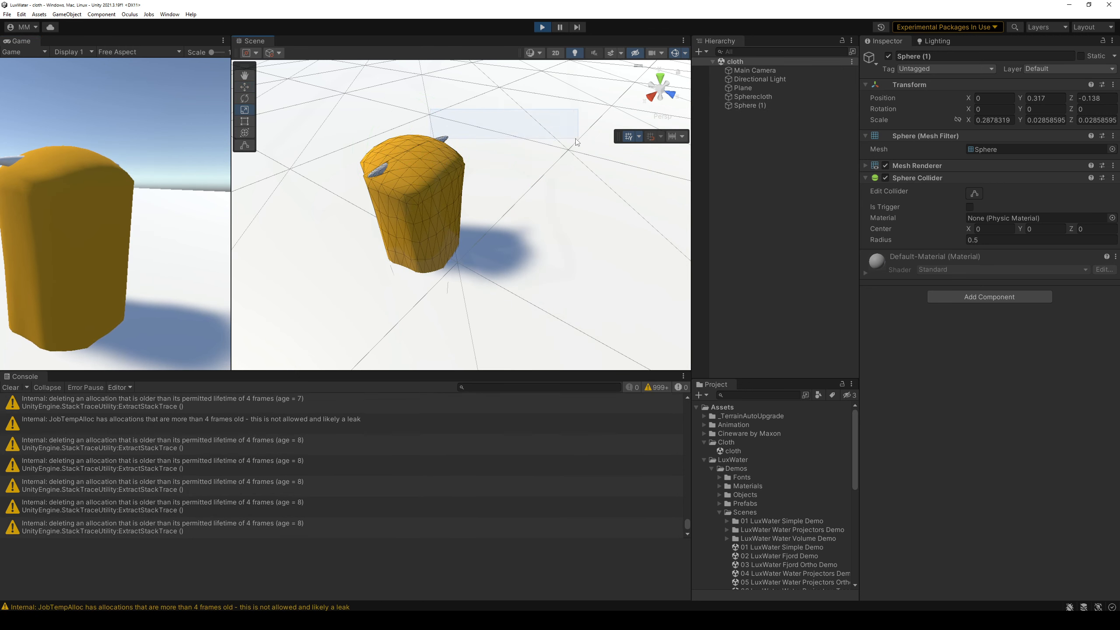
key("r")
left_click(378, 169)
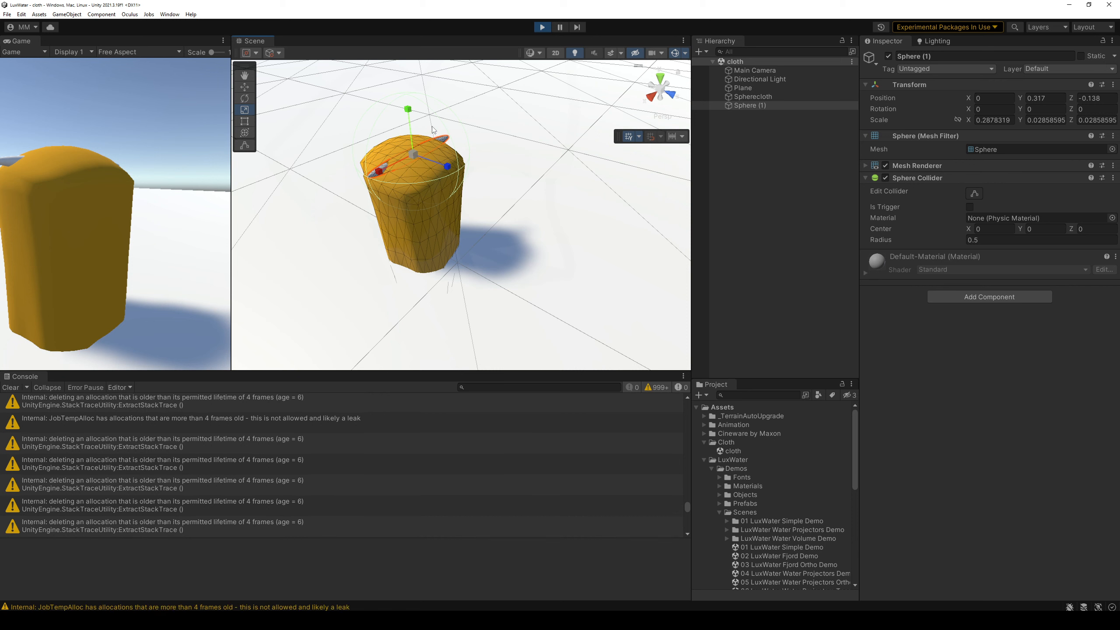
left_click(433, 130)
left_click(434, 132)
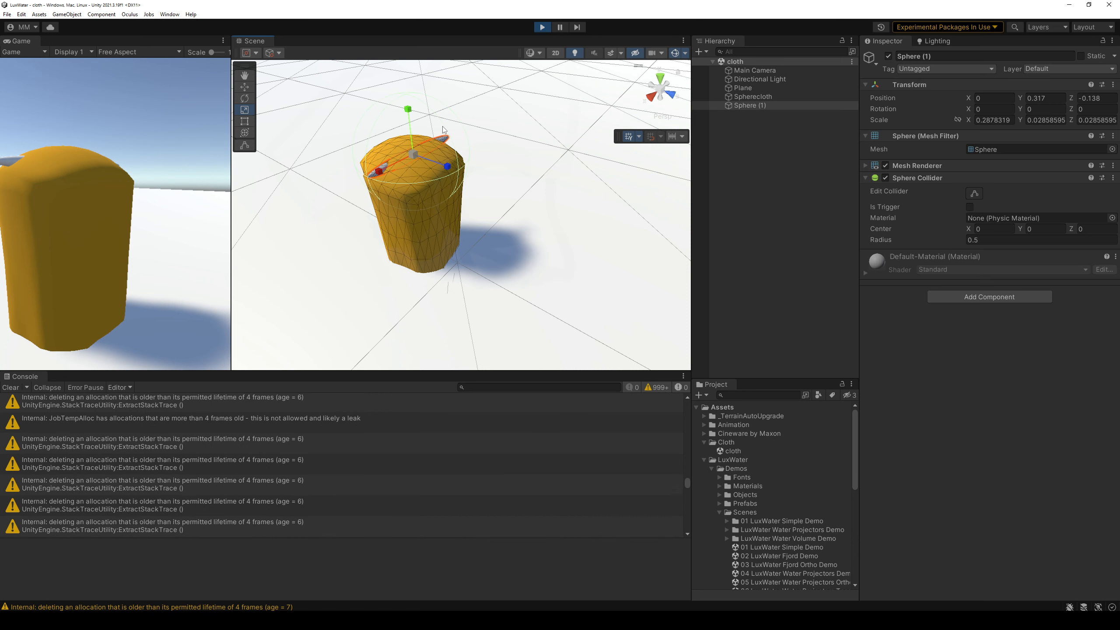
During play, rotate Sphere (1) about 4 degrees around X, move it to about X -0.428, Y 0.634, and stop the simulation
key("e")
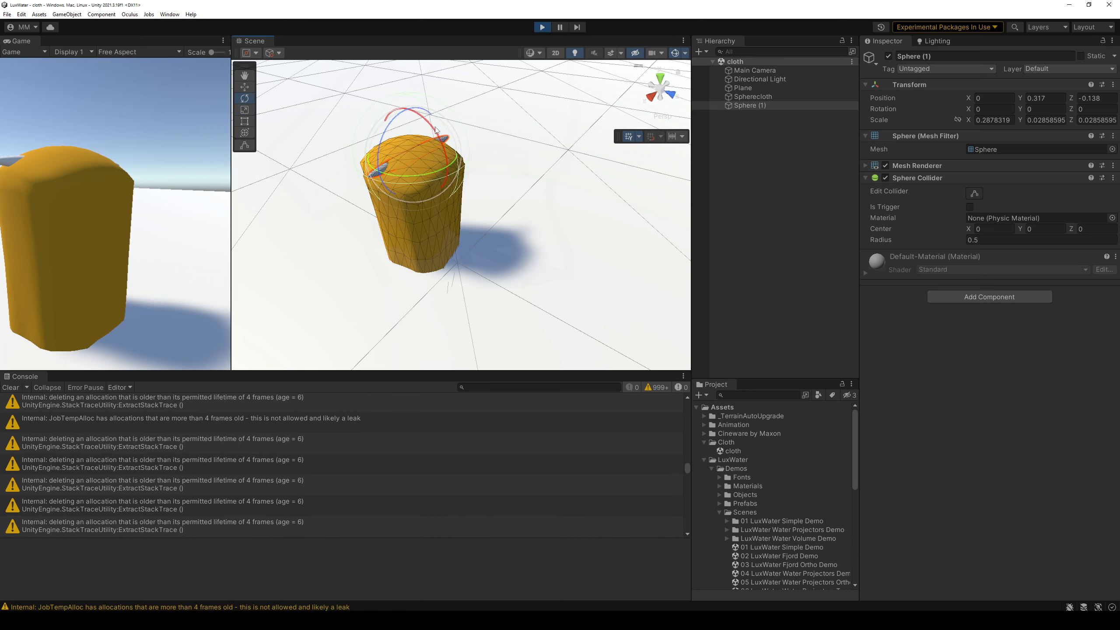
left_click_drag(434, 128, 455, 46)
key("w")
middle_click_drag(478, 146, 444, 224)
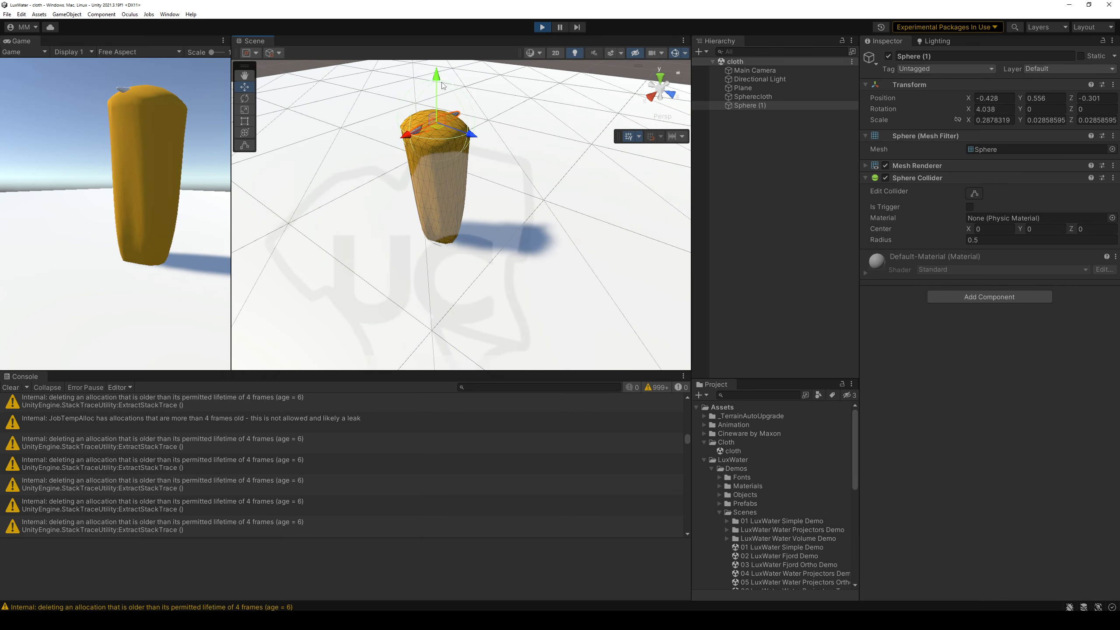
mouse_move(442, 85)
left_mouse_down()
mouse_move(435, 49)
mouse_move(437, 70)
left_mouse_up()
right_click(749, 128)
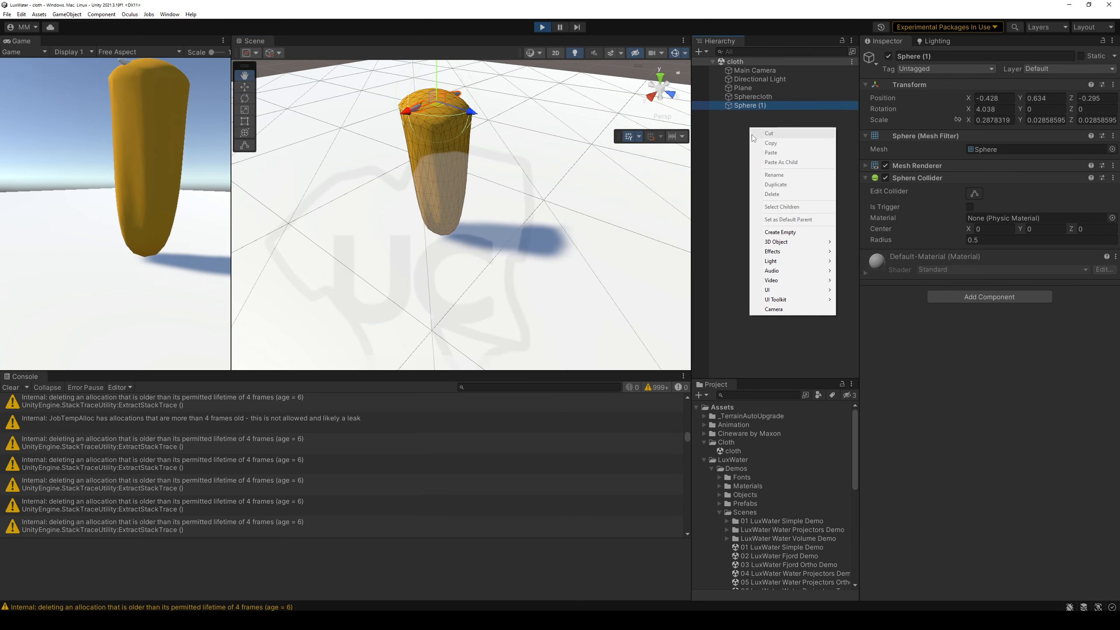
left_click(542, 27)
Create a cube named r, scale it uniformly to about 0.425, and place it beside the spheres at about X -0.677, Z 0.049
right_click(761, 120)
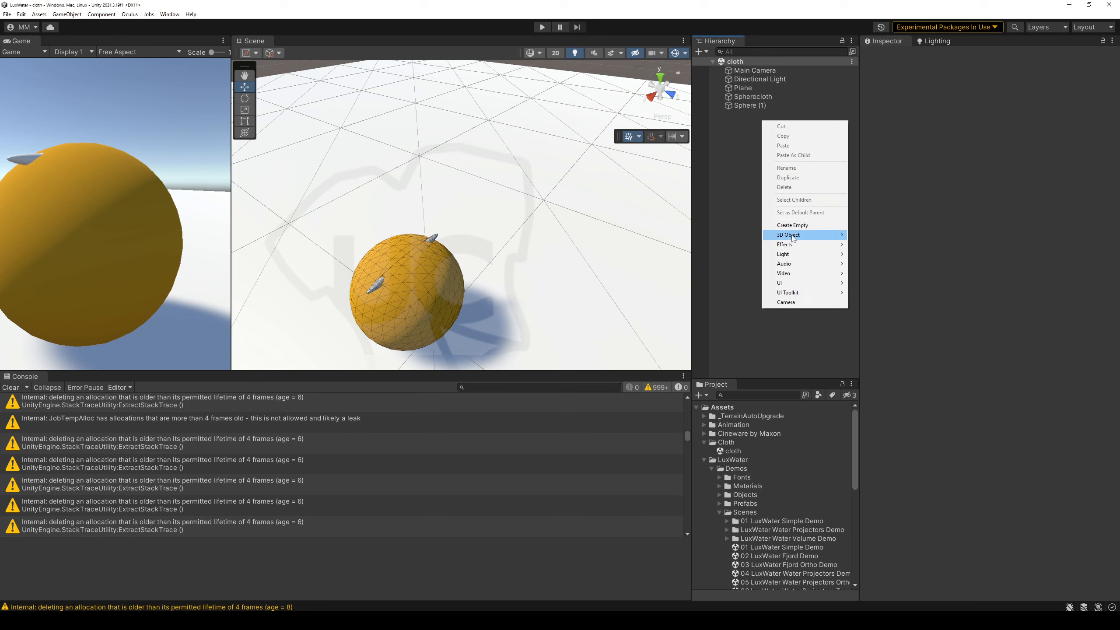
mouse_move(829, 235)
left_click(871, 237)
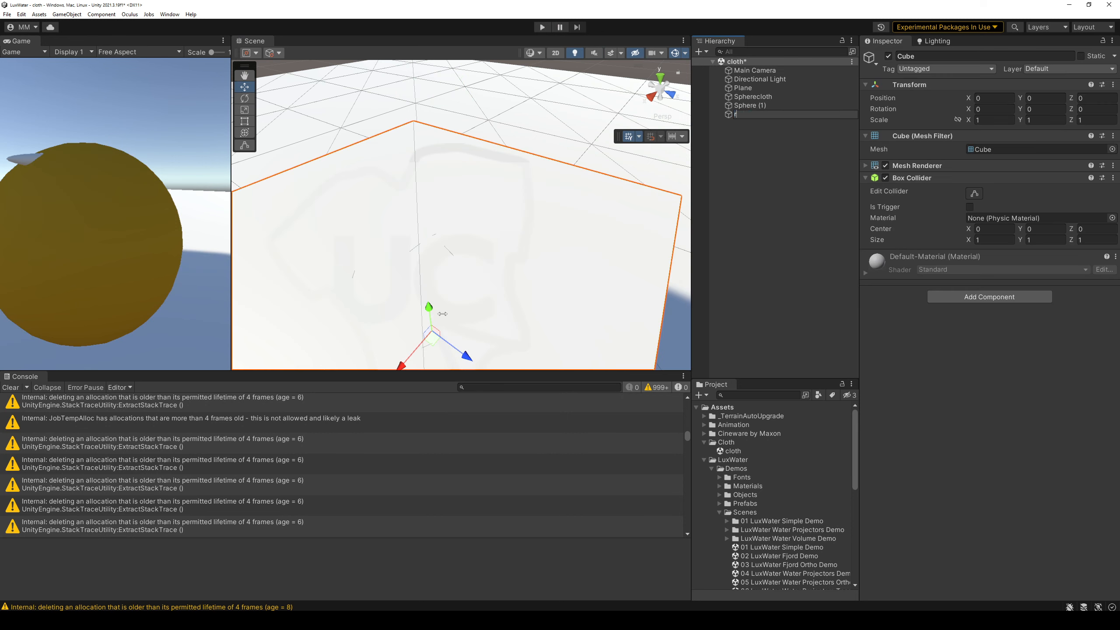
middle_click_drag(463, 288, 487, 181)
scroll(474, 198, "down", 2)
key("r")
left_click_drag(454, 229, 542, 170)
key("w")
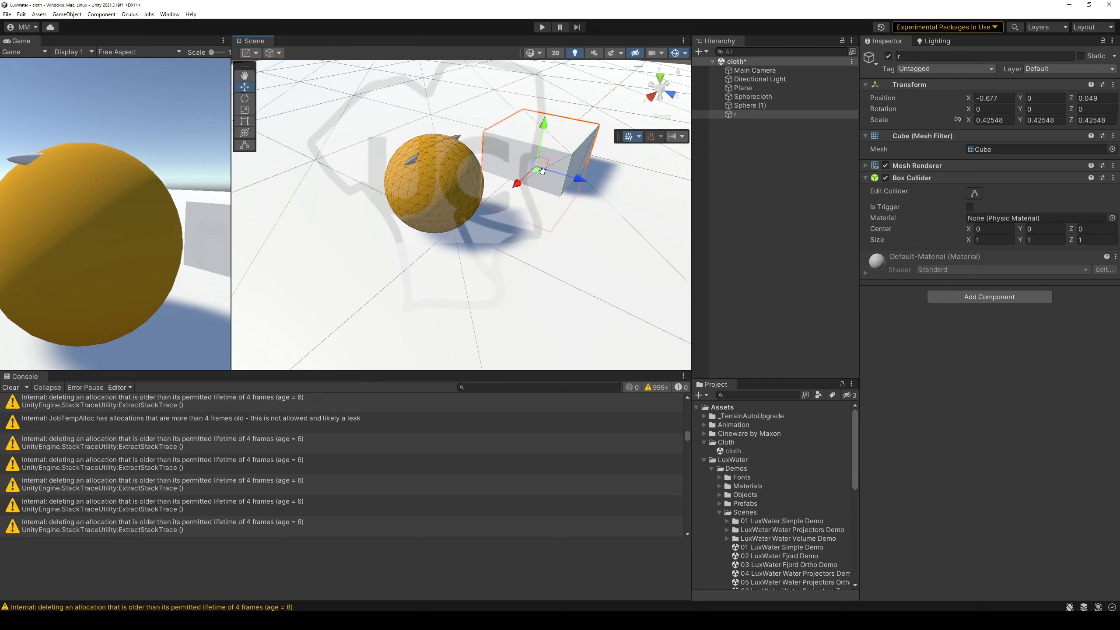
Shrink the 3D gizmo icons shown in the Scene view
left_click(684, 53)
left_click(681, 65)
left_click(637, 27)
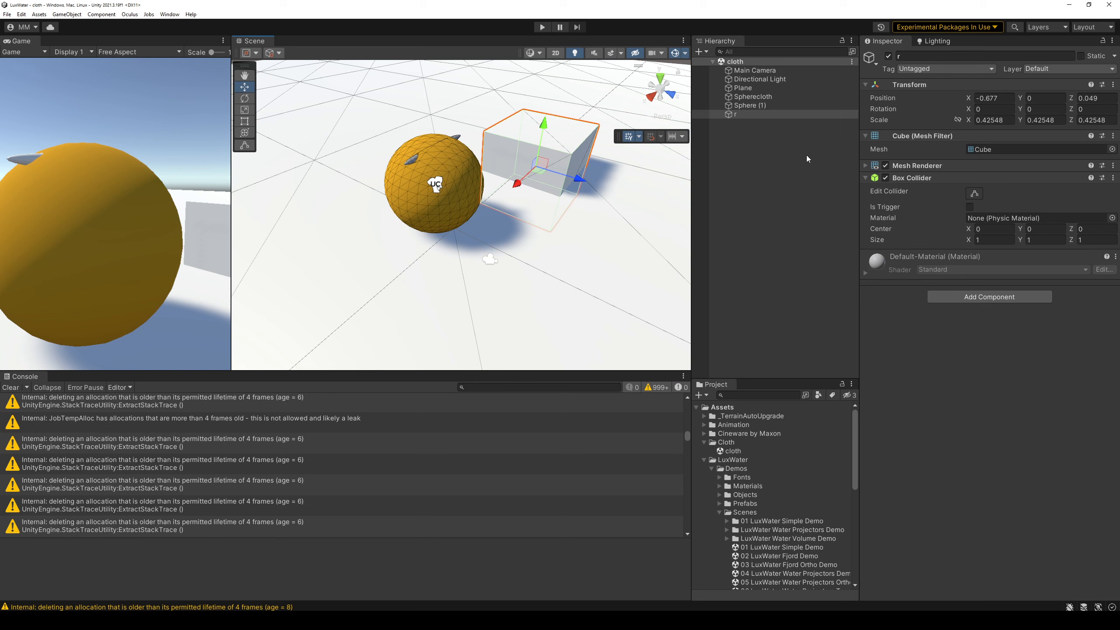
Add cube r to the Cube Colliders list of Spherecloth's UC Cloth component
left_click(772, 88)
left_click(759, 96)
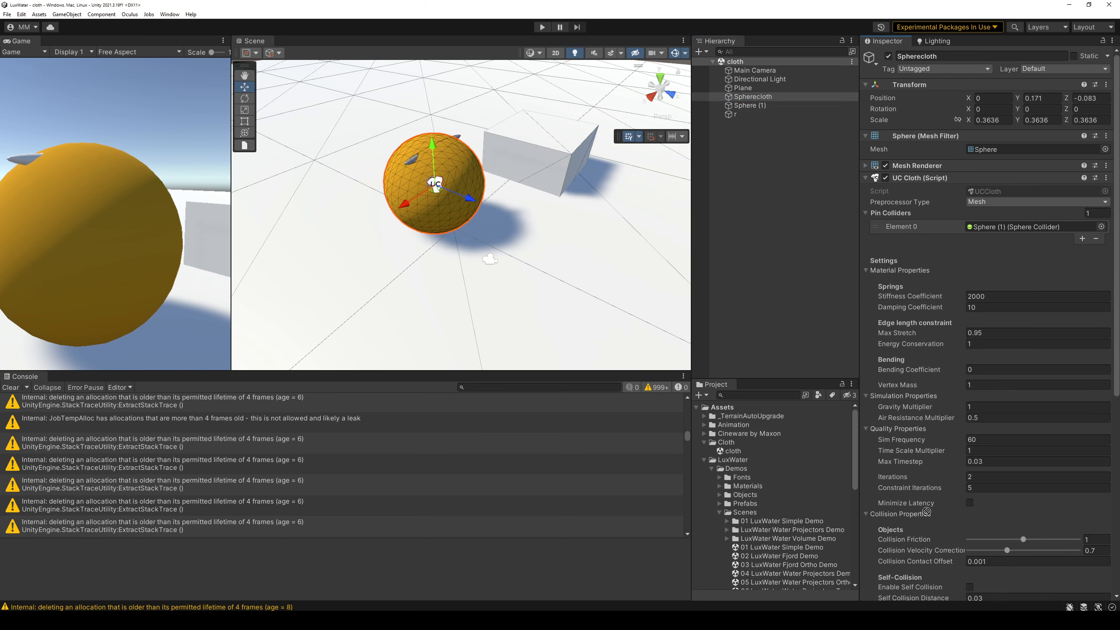
scroll(941, 589, "down", 10)
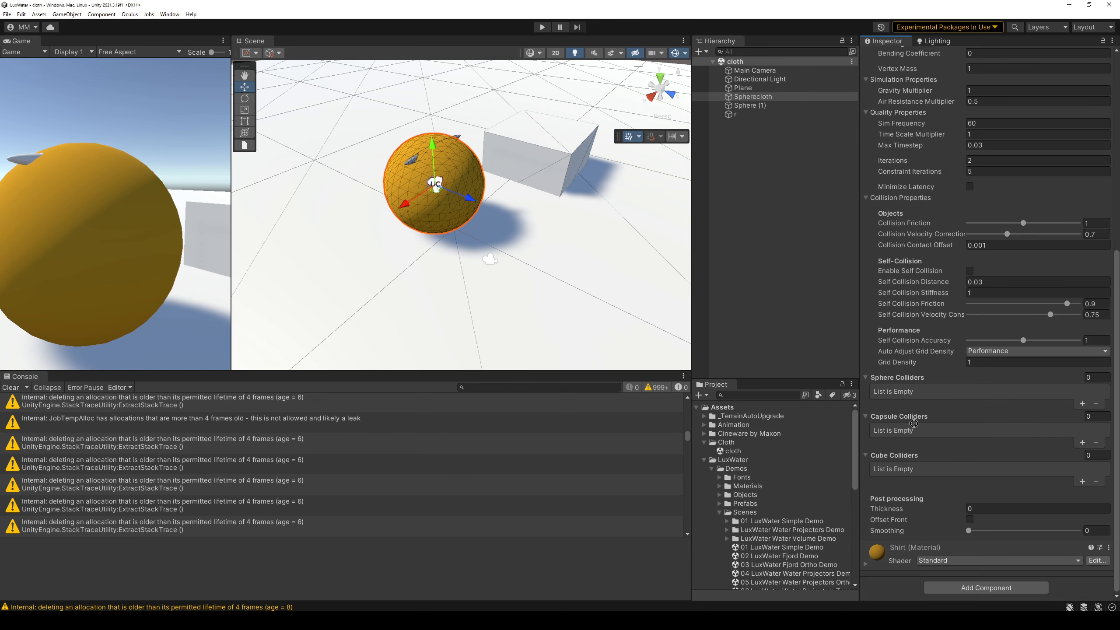
left_click_drag(914, 423, 921, 467)
Run the simulation, move Sphere (1) around the scene to test the cloth against cube r, and stop
left_click(542, 27)
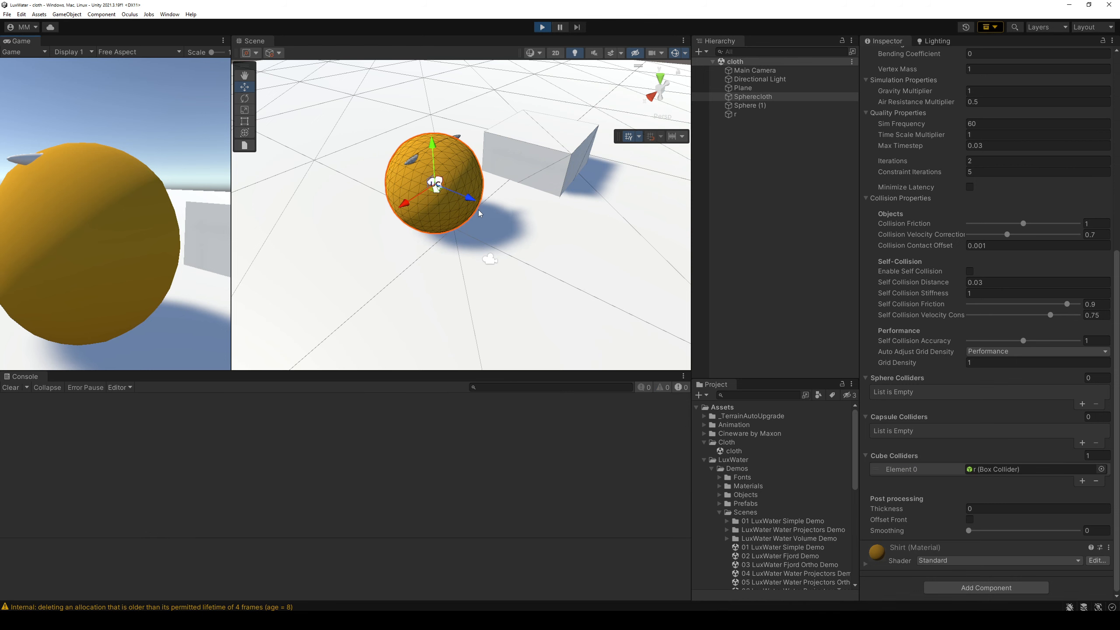
left_click(752, 105)
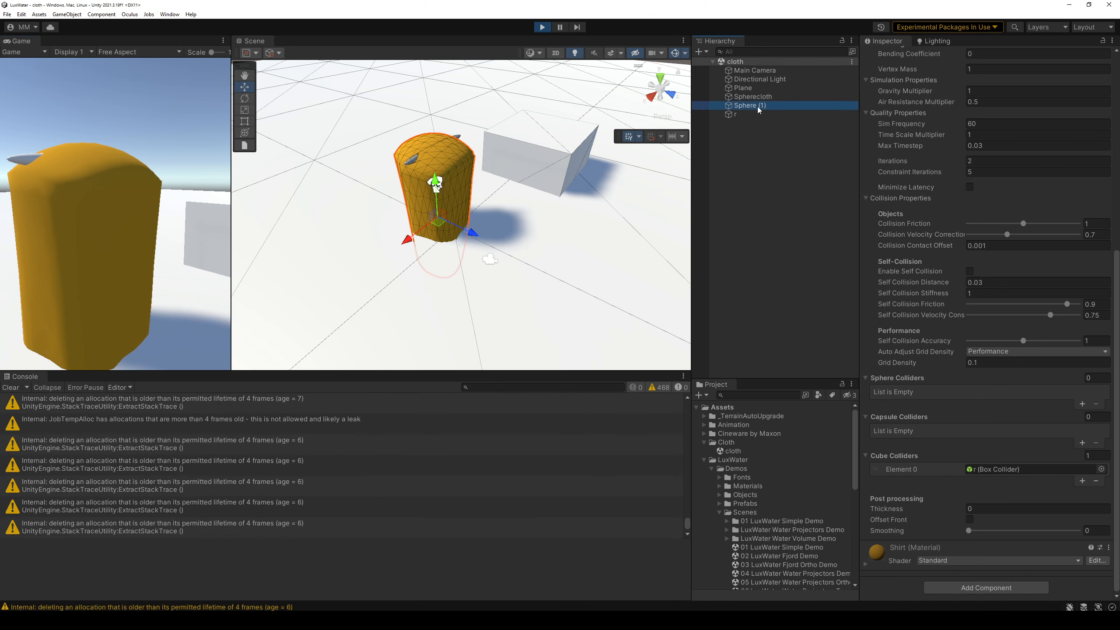
left_click_drag(436, 154, 365, 199)
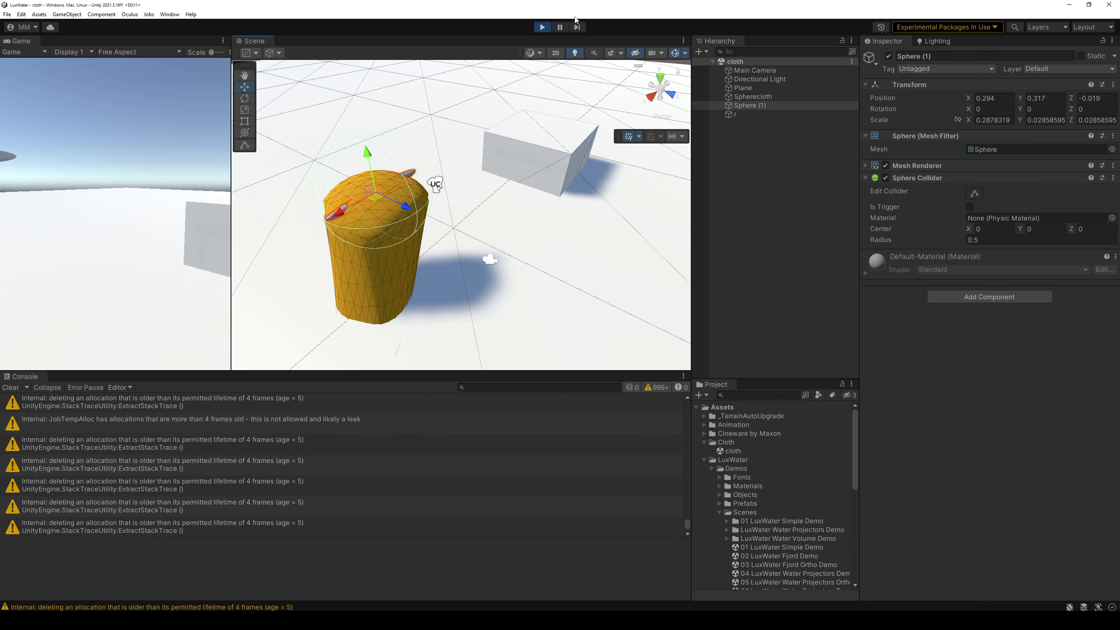
left_click(542, 27)
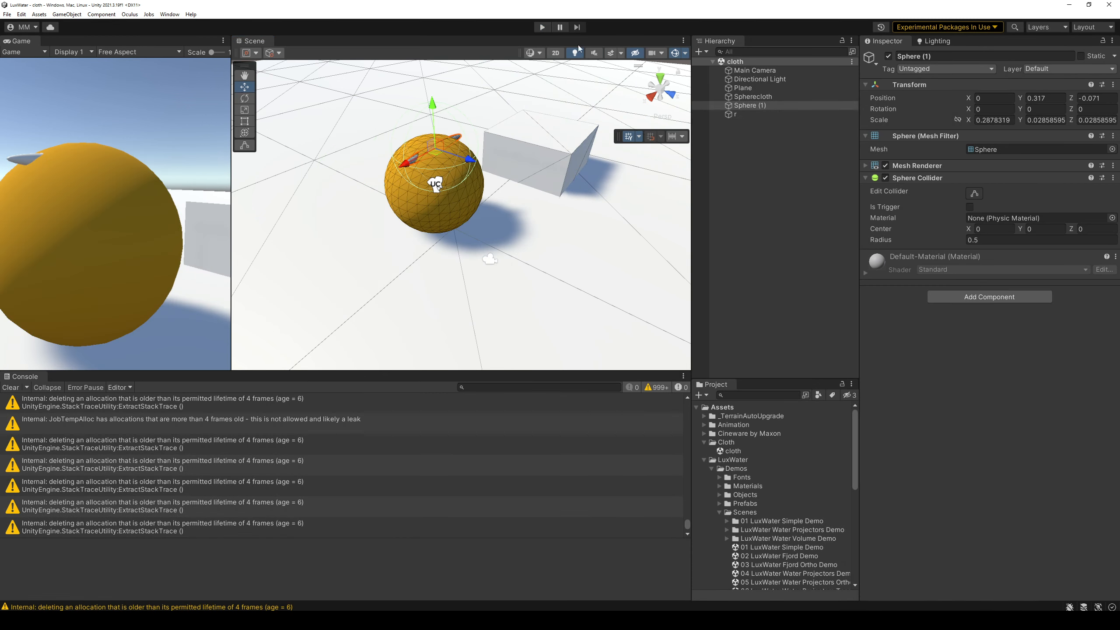
Replace Spherecloth's Mesh Filter mesh with body_gen_PLY
left_click(771, 97)
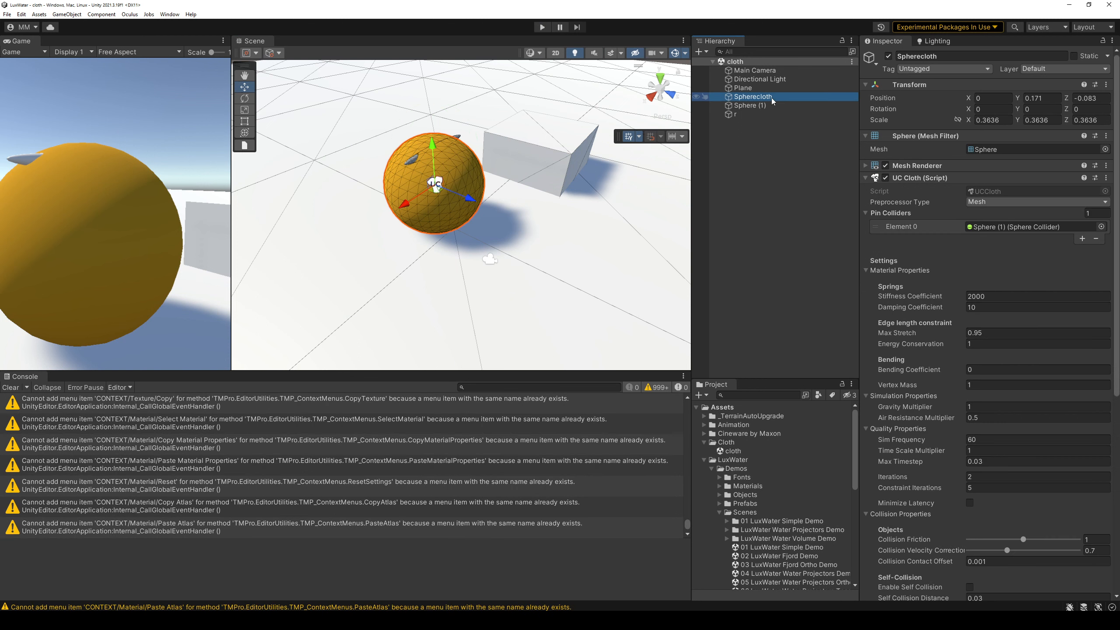
left_click(1105, 150)
type("car")
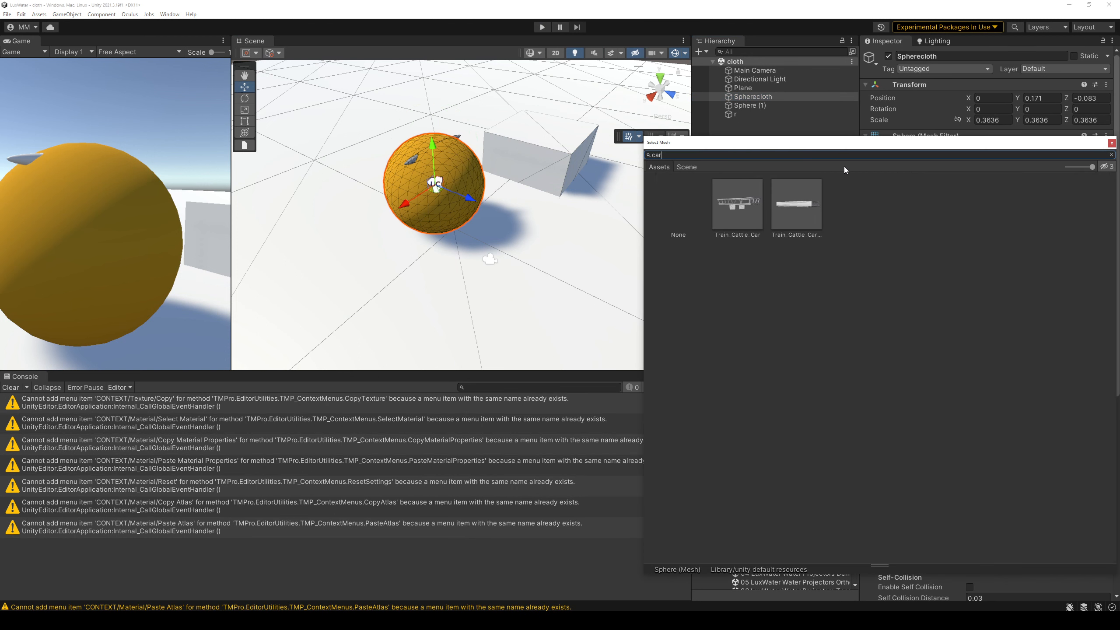
double_click(777, 152)
double_click(892, 329)
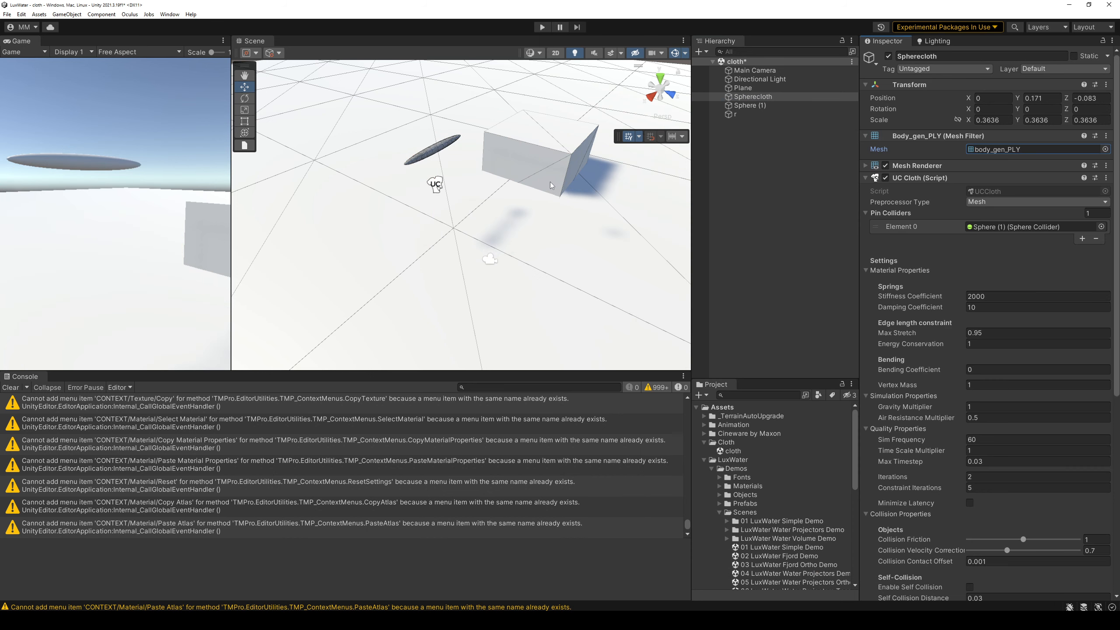
Extend Spherecloth's Mesh Renderer materials list to four elements using the shirt material, and save the scene
scroll(551, 186, "down", 2)
key("r")
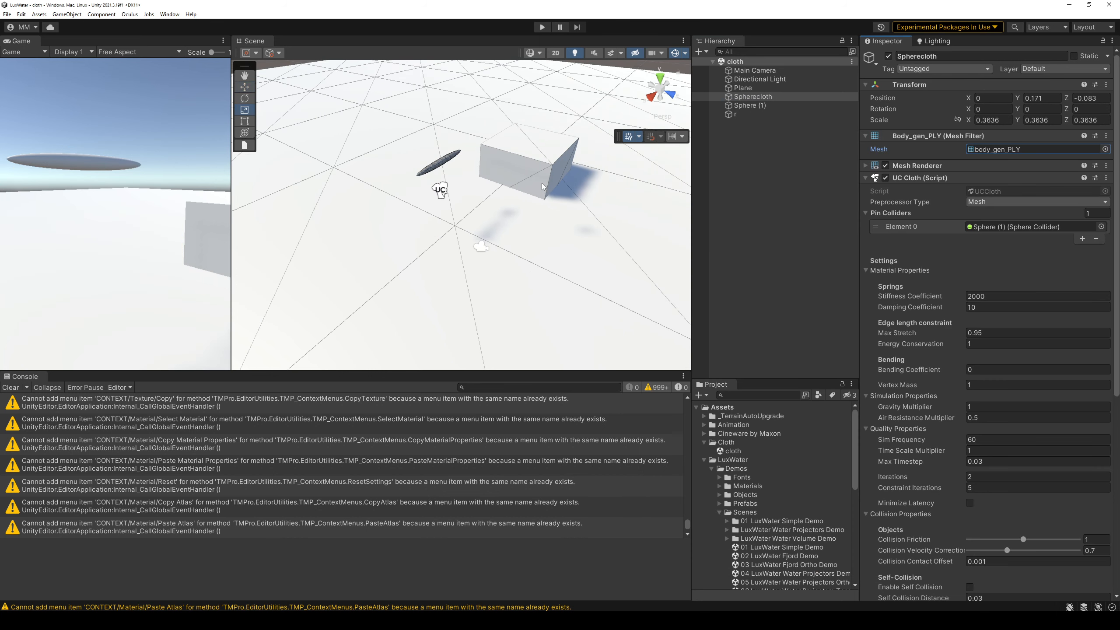
double_click(756, 100)
left_click_drag(524, 221, 477, 170, "alt")
key("ctrl+z")
key("ctrl+z")
scroll(476, 170, "down", 1)
left_click_drag(531, 216, 467, 185, "alt")
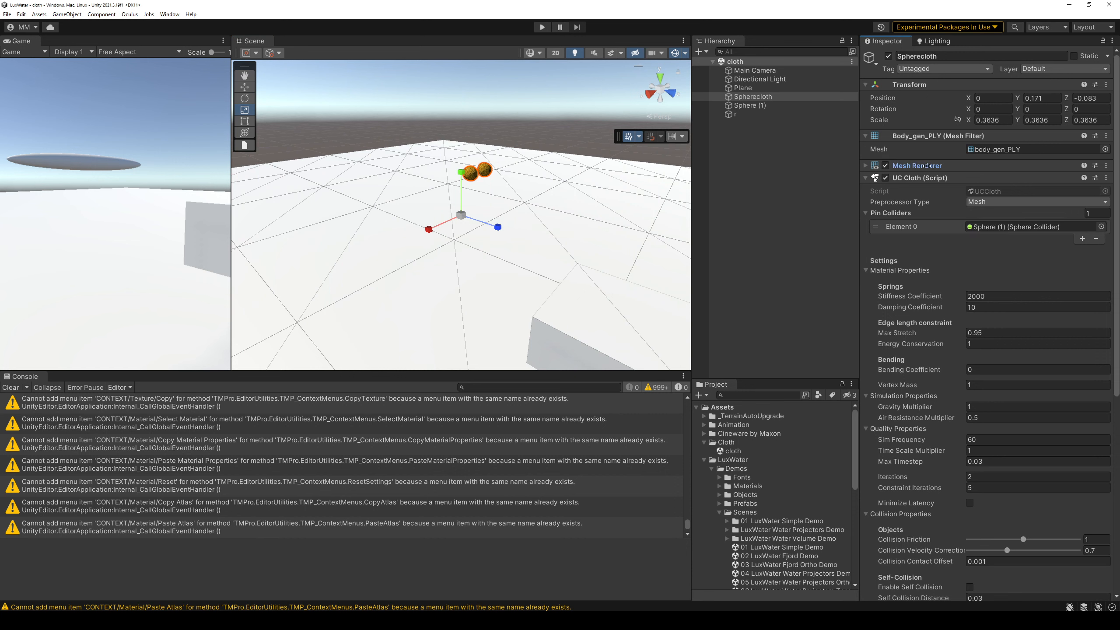
left_click(992, 166)
left_click(1082, 205)
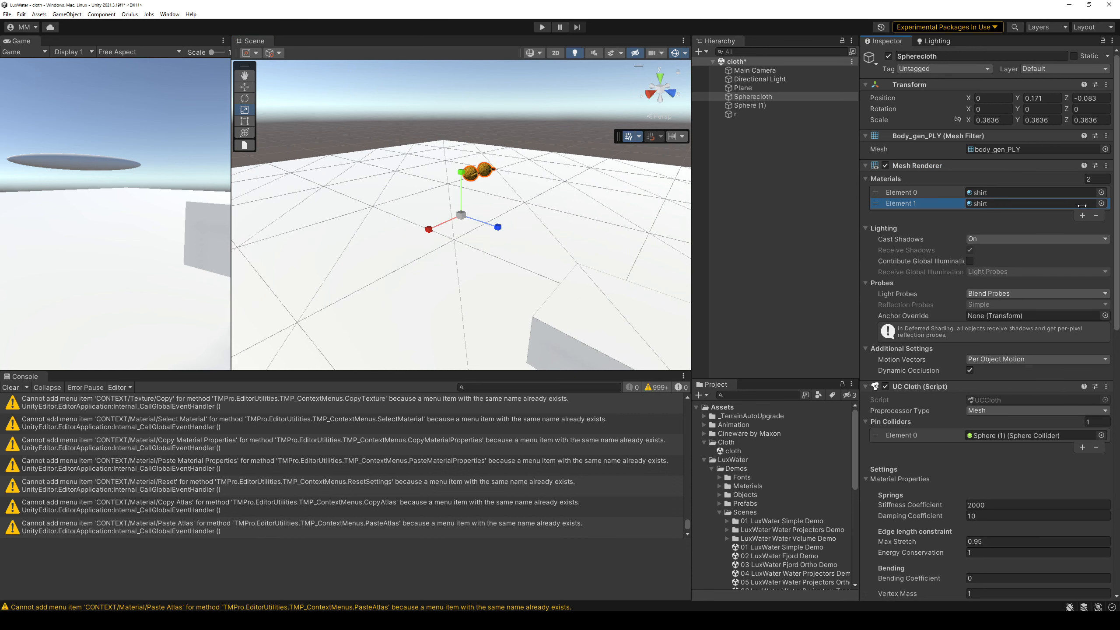
left_click(1081, 215)
left_click(1081, 226)
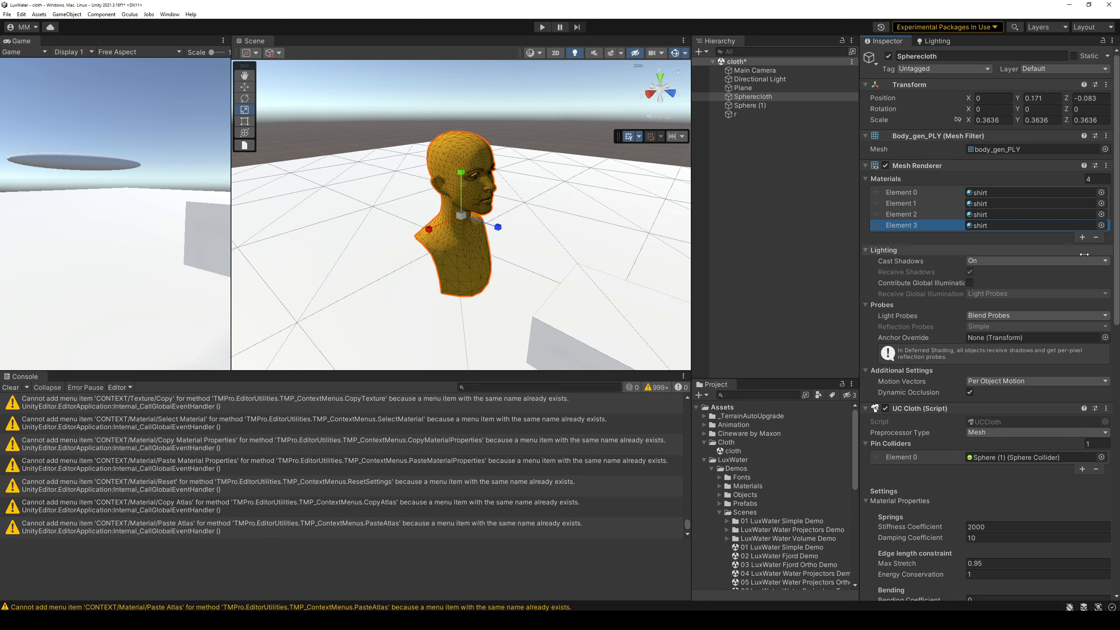
left_click(1082, 237)
left_click(1096, 248)
key("ctrl+s")
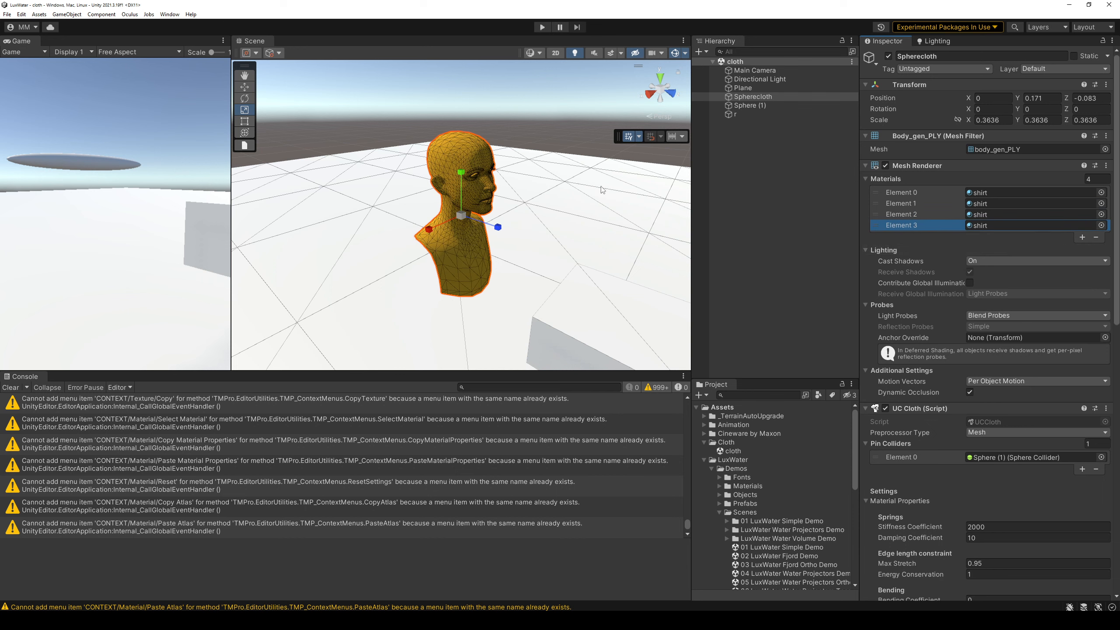
Run the simulation to test the cloth on the body_gen_PLY head mesh, and stop it
middle_click_drag(519, 206, 525, 161)
scroll(525, 161, "down", 2)
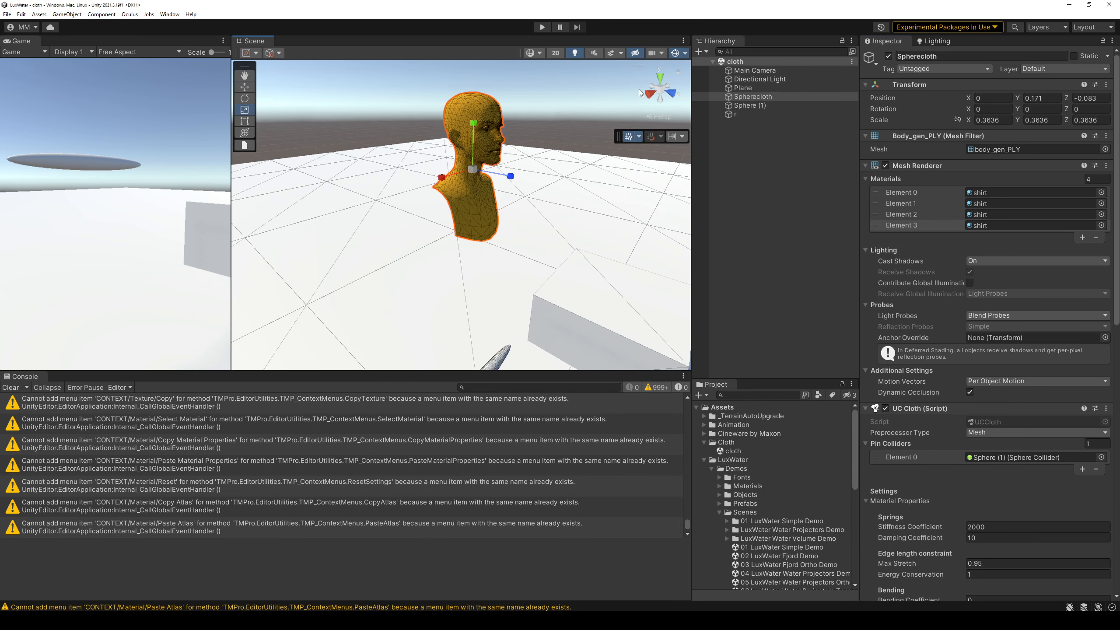
left_click(542, 27)
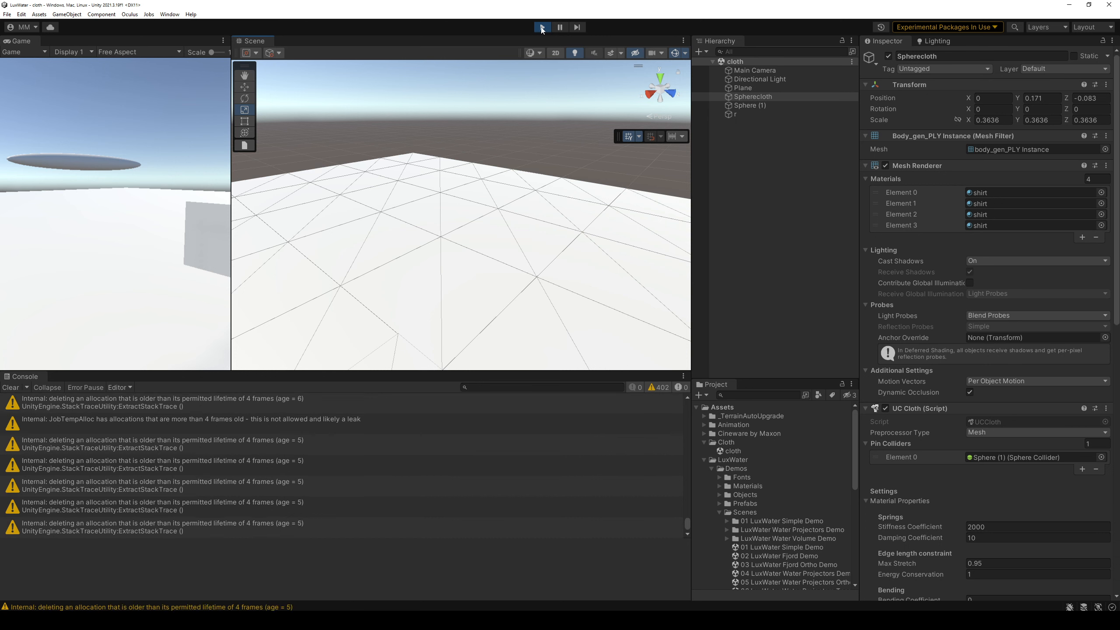
key("ctrl+p")
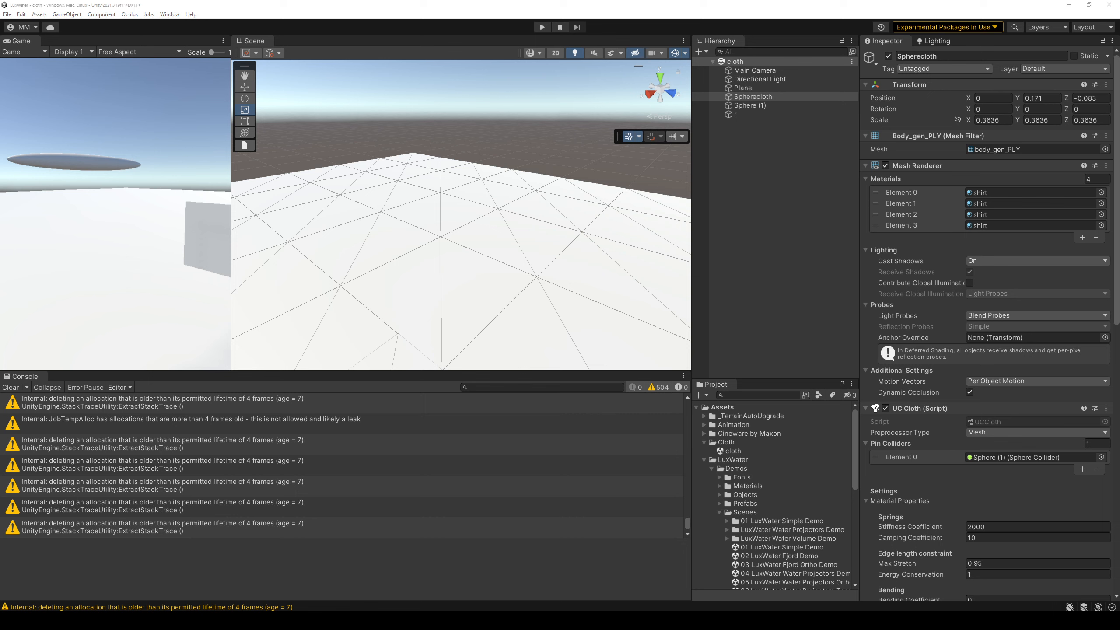
Change Spherecloth's Mesh Filter mesh to ball_soccer_01
double_click(752, 97)
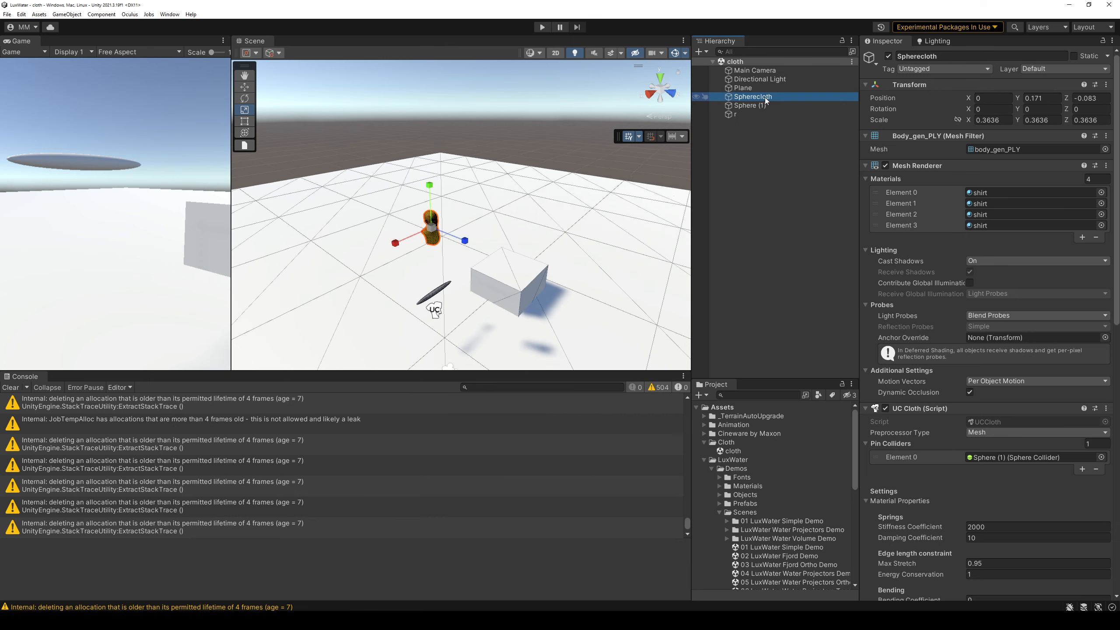
scroll(481, 230, "up", 5)
middle_click_drag(487, 252, 525, 194)
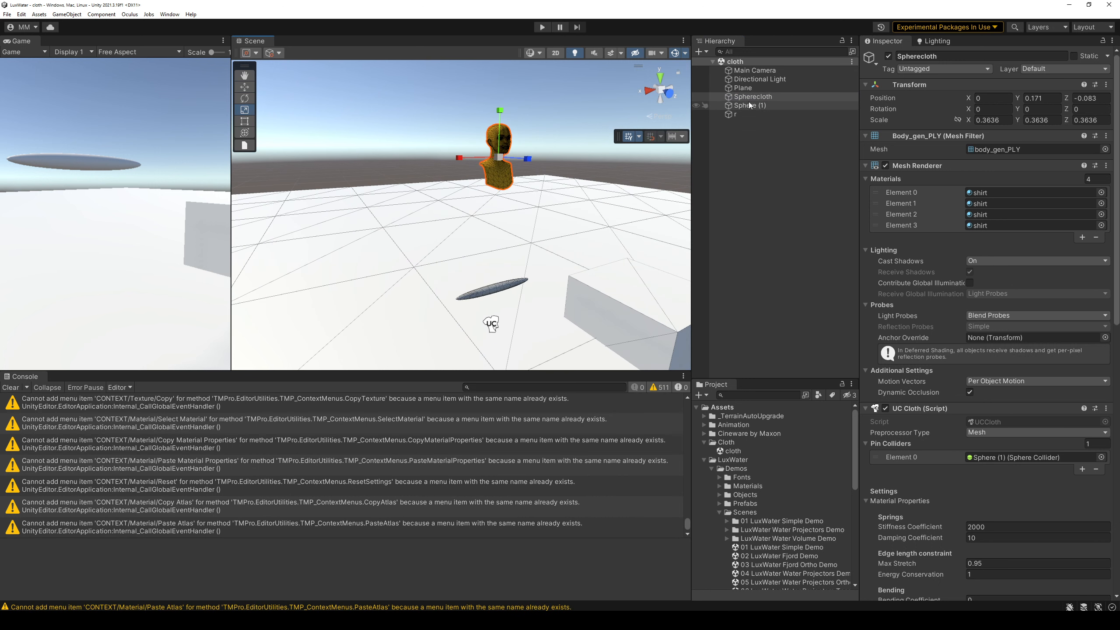
left_click(1104, 150)
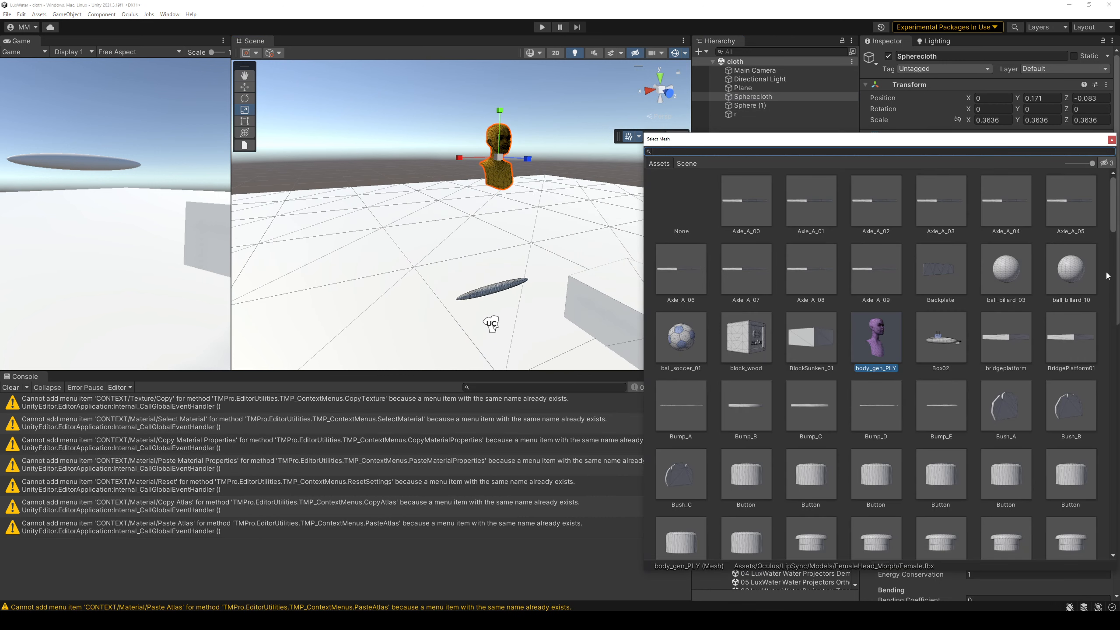
double_click(682, 338)
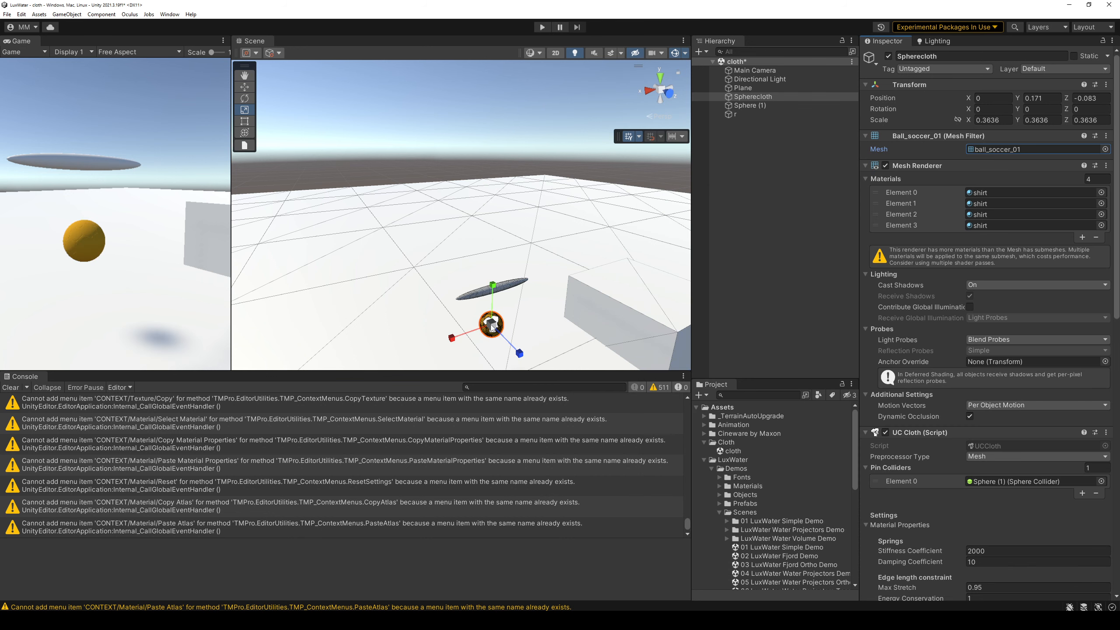
Scale the soccer-ball Spherecloth uniformly to about 1.228 and raise it to about Y 0.524
left_click_drag(492, 327, 496, 242)
left_click_drag(494, 289, 524, 200)
left_click_drag(493, 252, 588, 206, "alt")
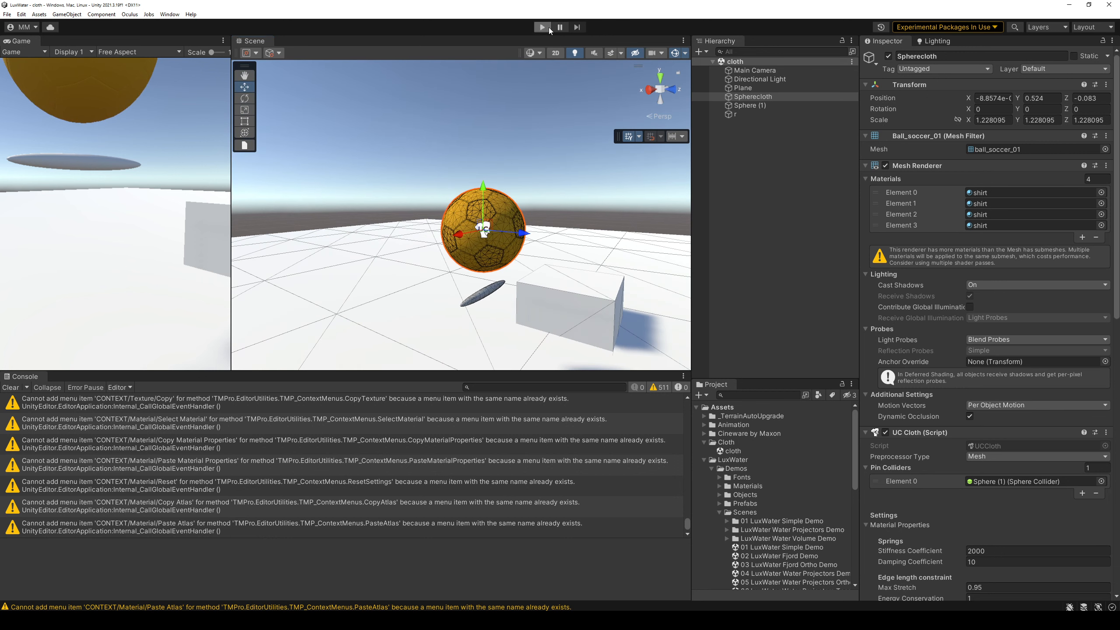
Run the simulation, view the falling soccer-ball cloth from another angle, and stop
left_click(548, 30)
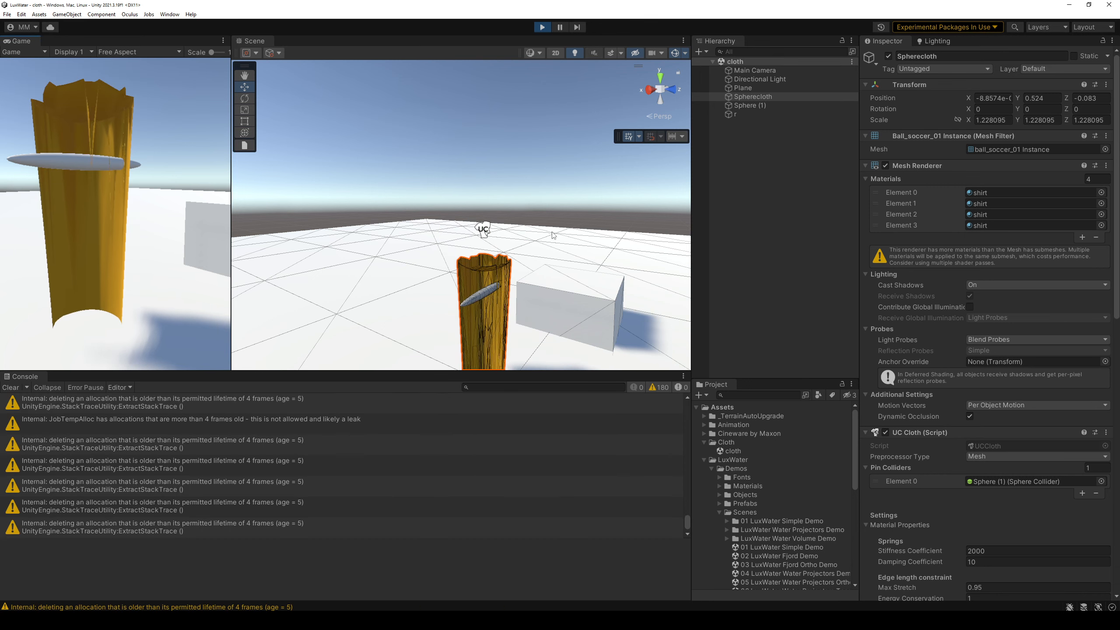
left_click_drag(516, 207, 484, 189, "alt")
left_click(542, 27)
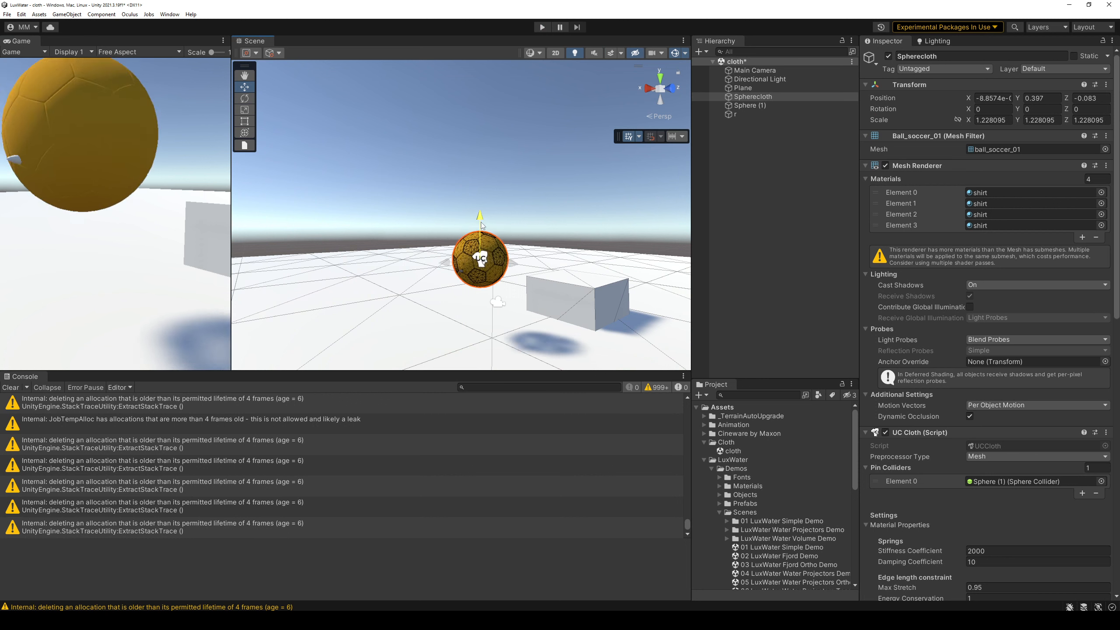
Lower Spherecloth to about Y 0.217, then run the simulation while moving Sphere (1) around the scene, and stop
left_click_drag(484, 253, 484, 250)
left_click(542, 28)
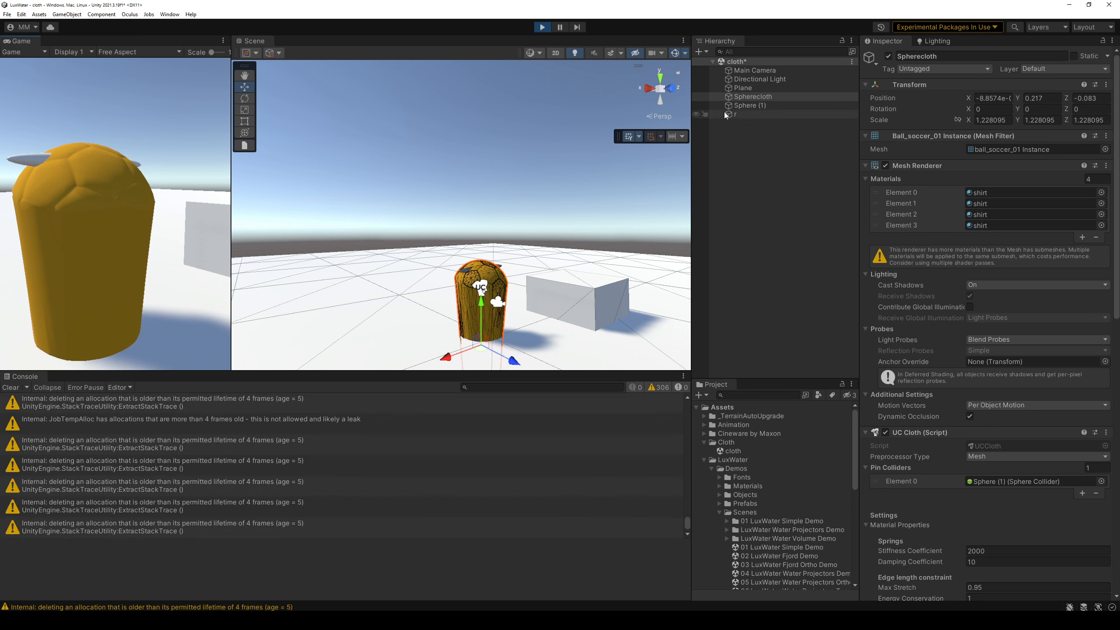
left_click(749, 106)
left_click_drag(481, 250, 463, 269)
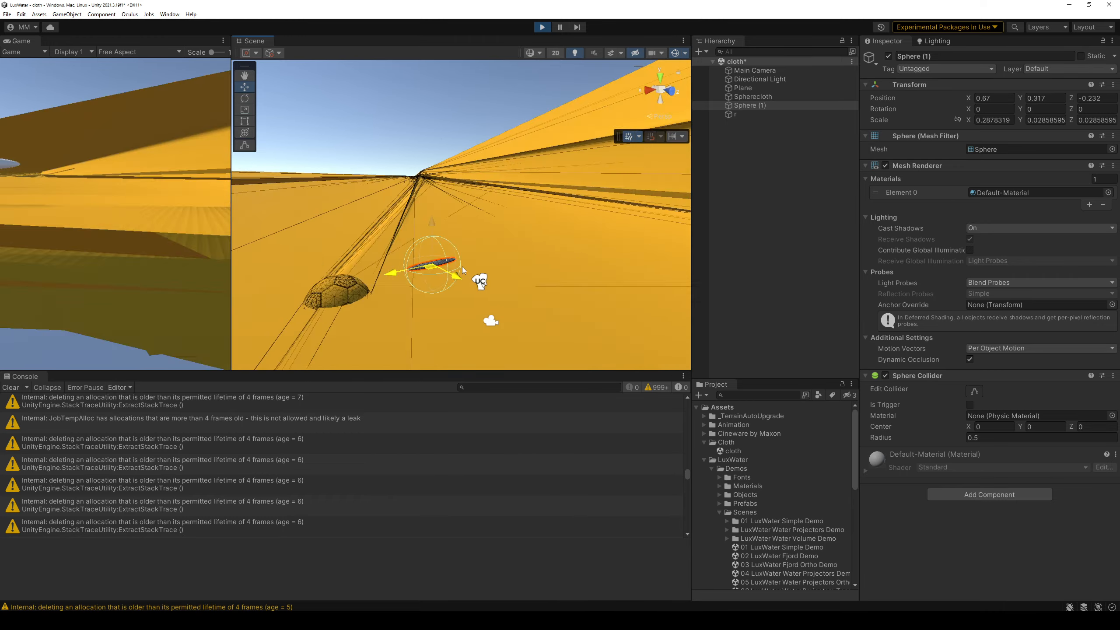
left_click(542, 27)
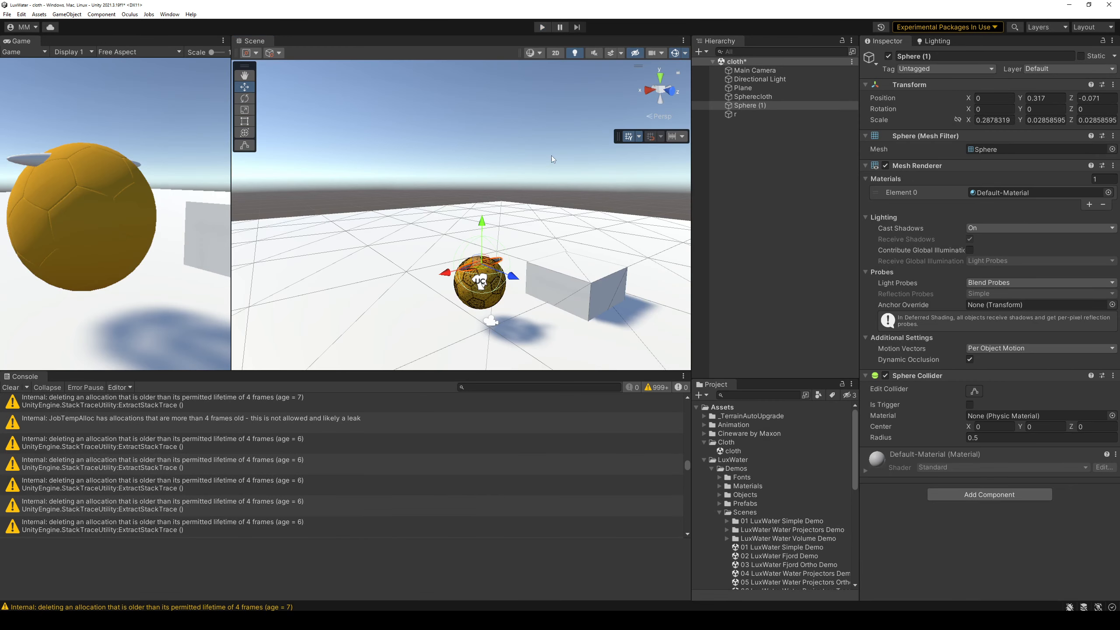
Review the Max Stretch and Bending Coefficient descriptions in Spherecloth's UC Cloth settings, undoing a trial move of the ball
left_click(765, 98)
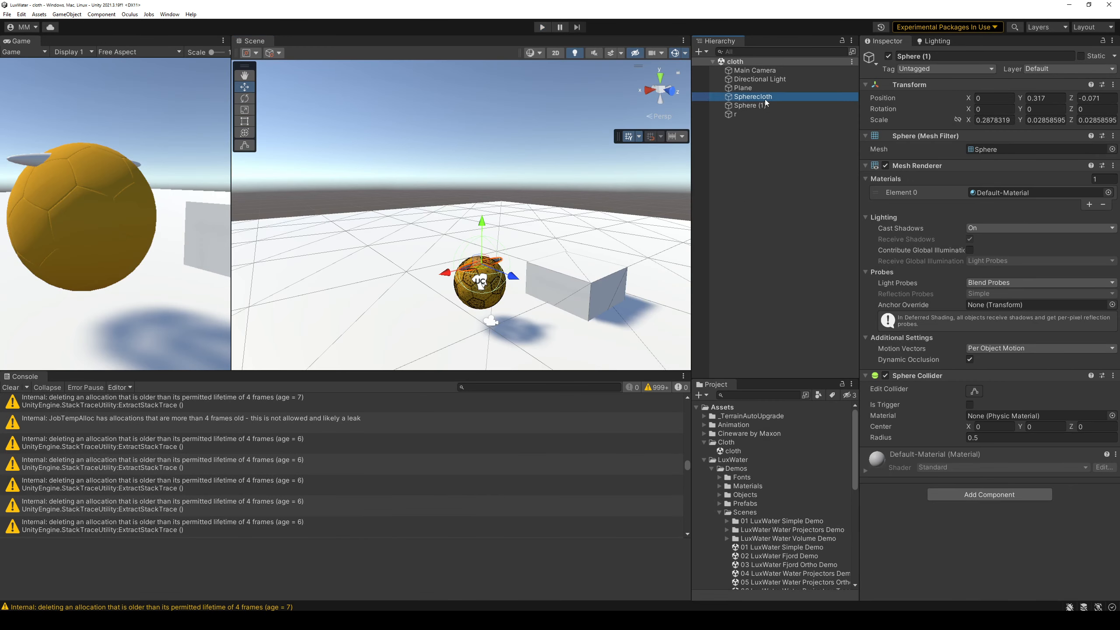
scroll(918, 354, "down", 10)
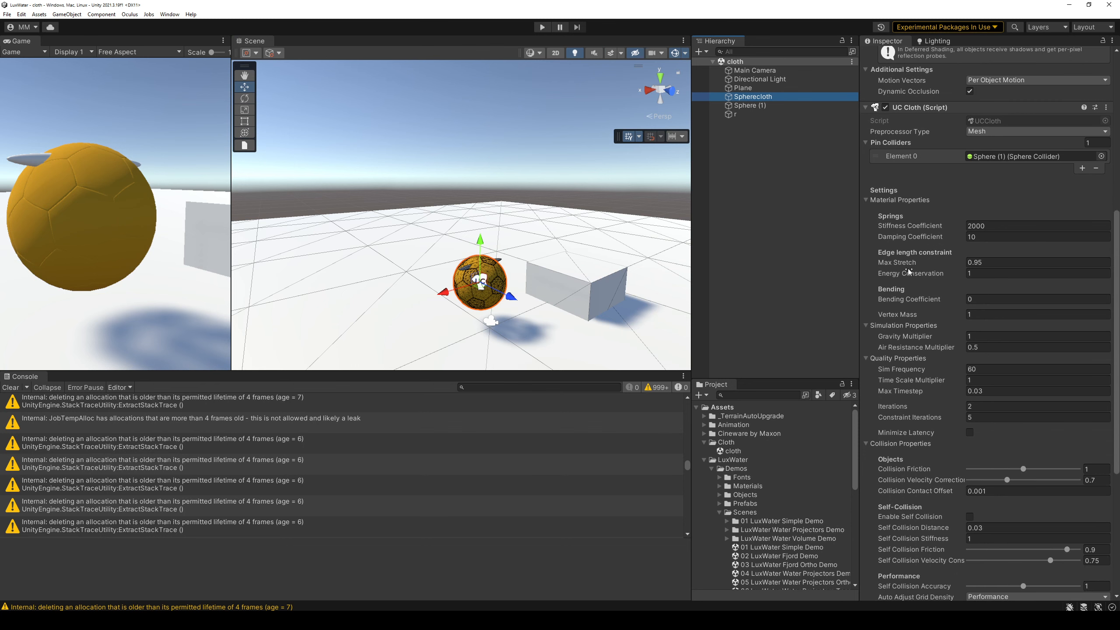
mouse_move(908, 263)
mouse_move(910, 300)
left_click_drag(481, 290, 502, 279)
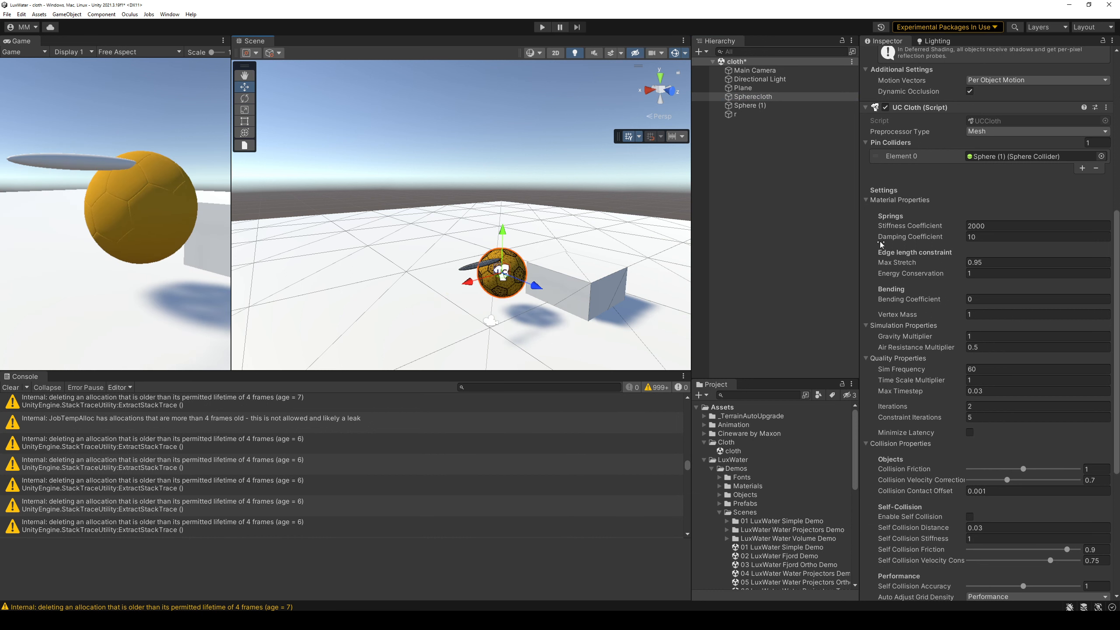
key("ctrl+z")
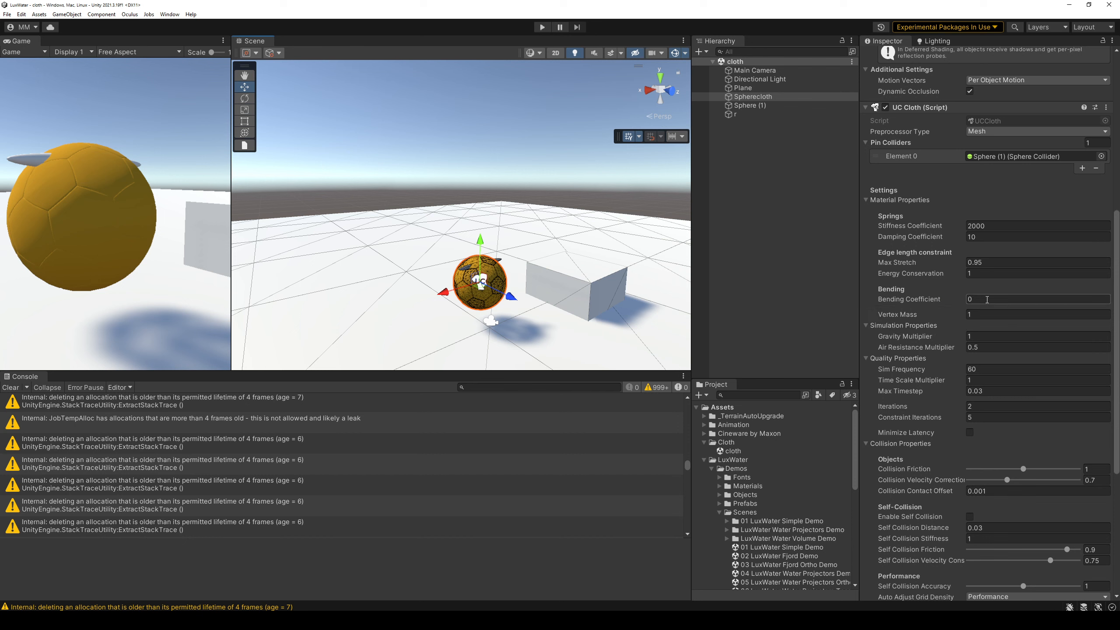
Set Spherecloth's Bending Coefficient to 1, run the simulation while moving Sphere (1), and stop
left_click(555, 29)
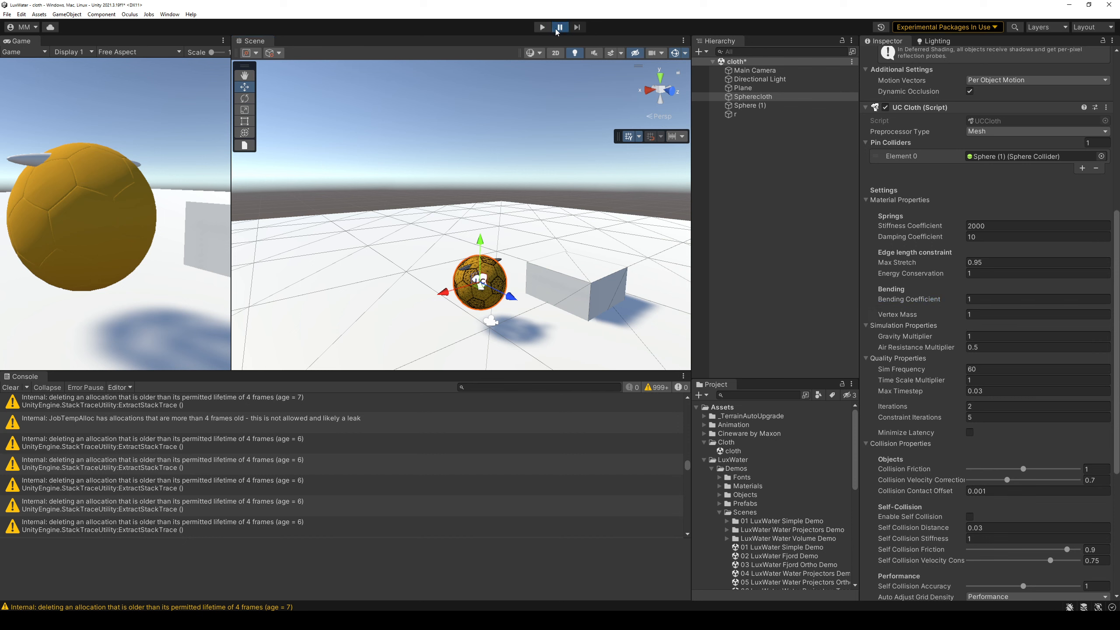
left_click(542, 28)
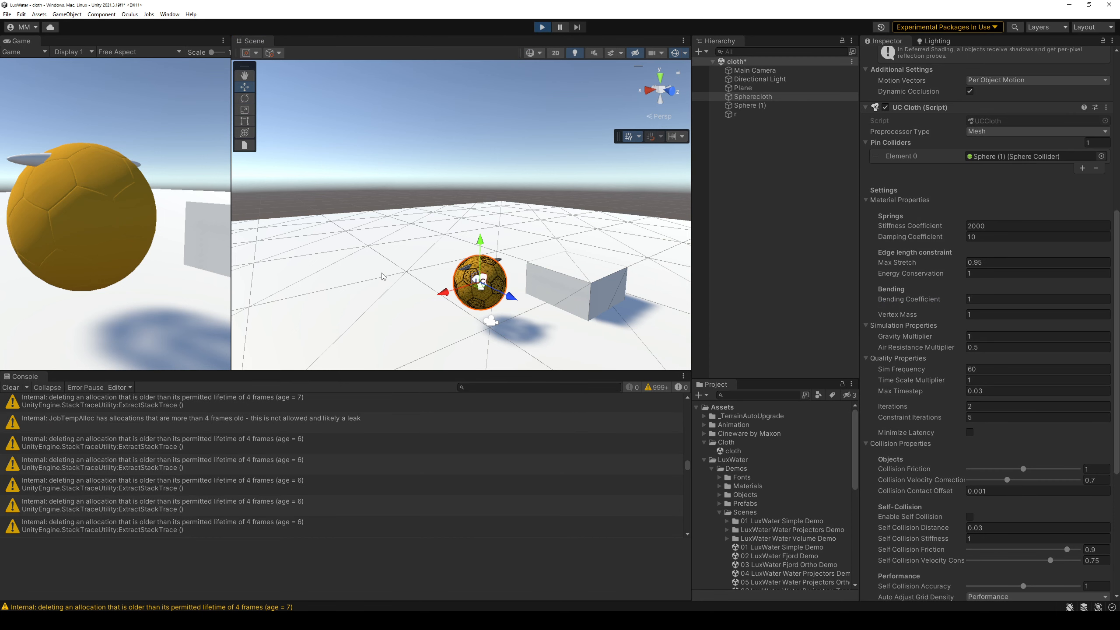
left_click(752, 105)
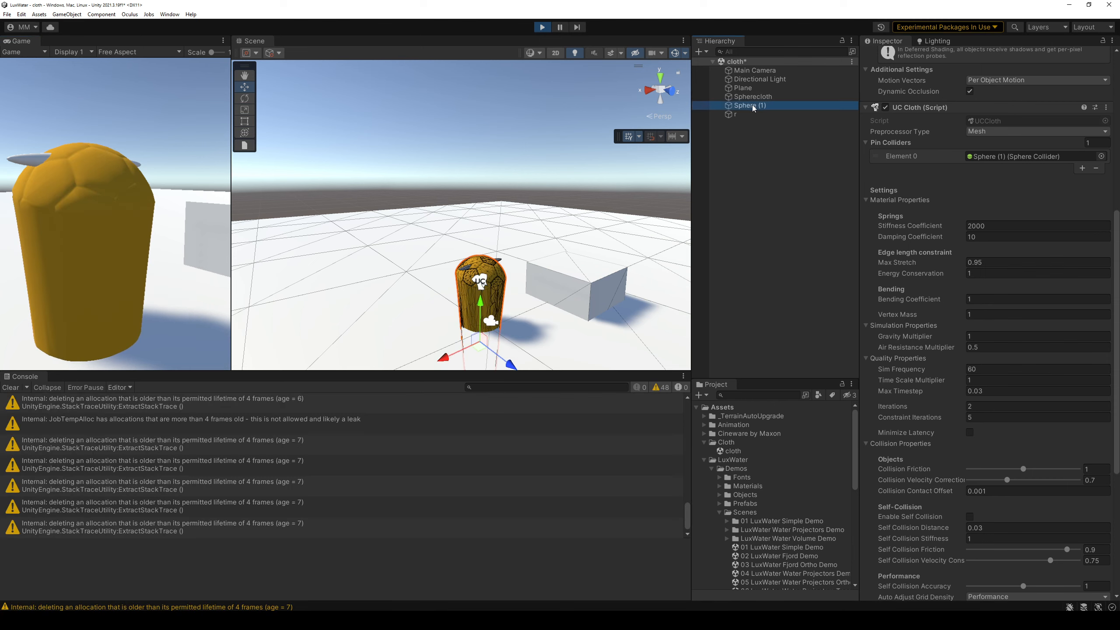
left_click_drag(477, 265, 458, 213)
left_click(543, 27)
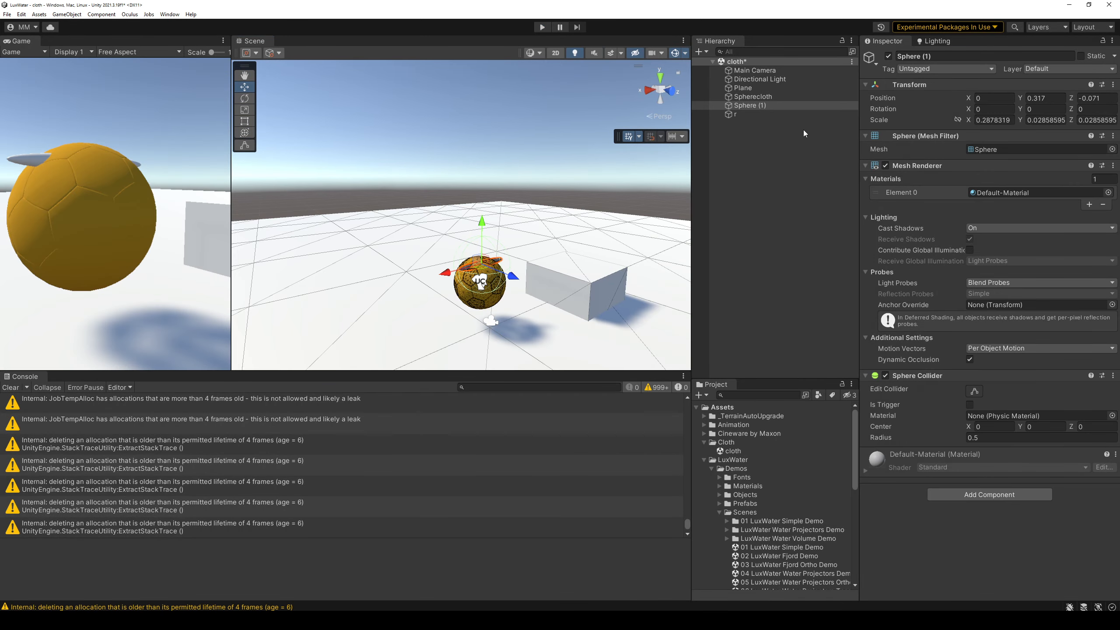
Collapse Spherecloth's Mesh Renderer settings, reset the Bending Coefficient to 0, and save the scene
left_click(789, 97)
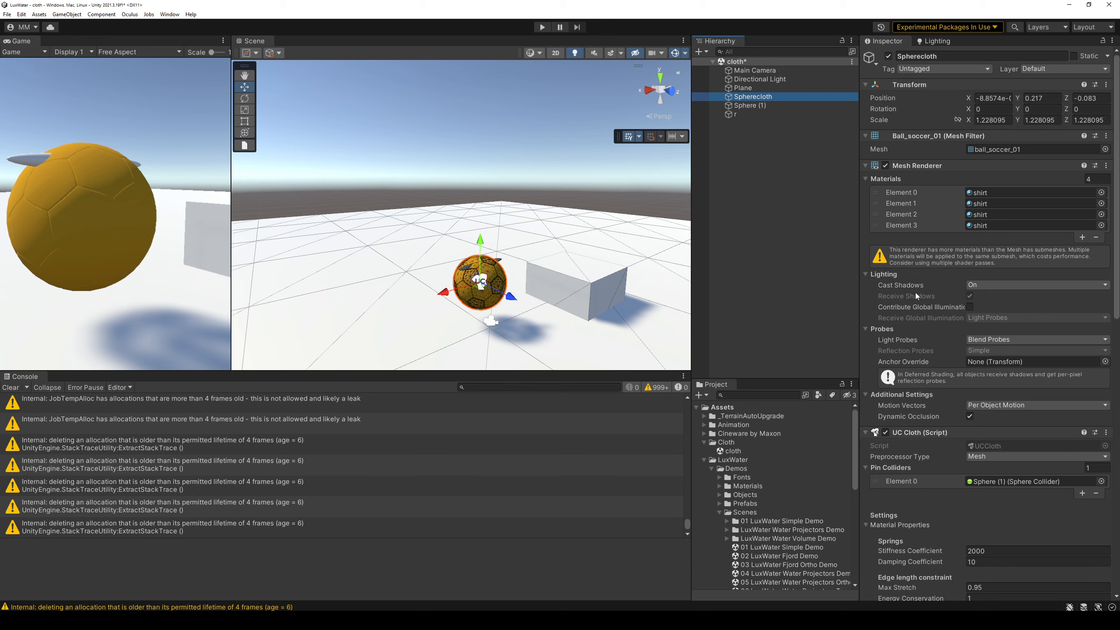
left_click(912, 168)
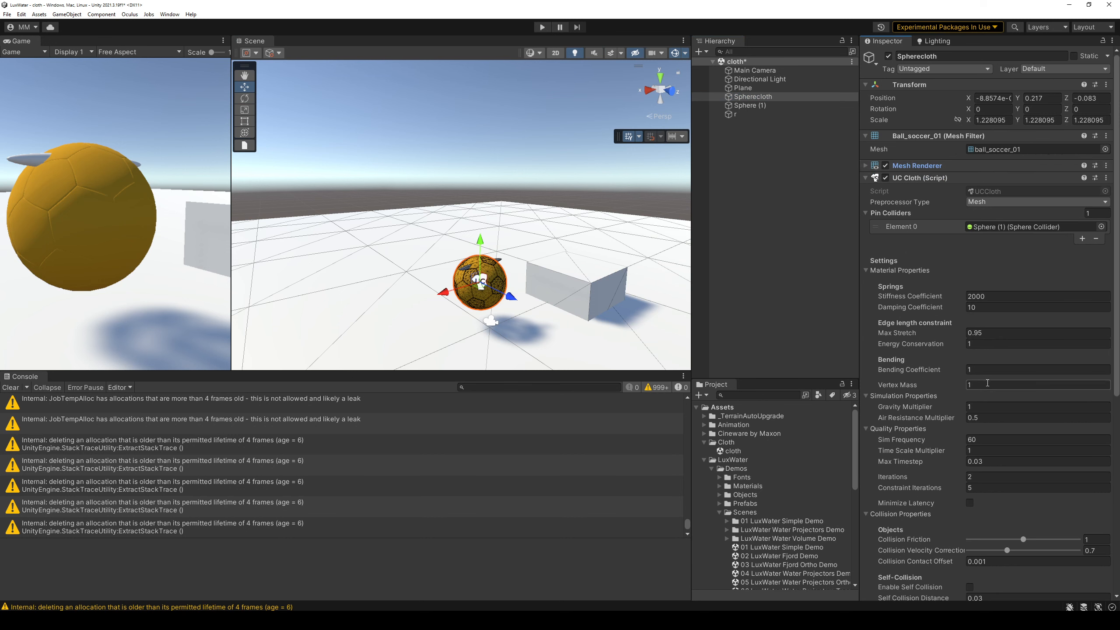
key("ctrl+s")
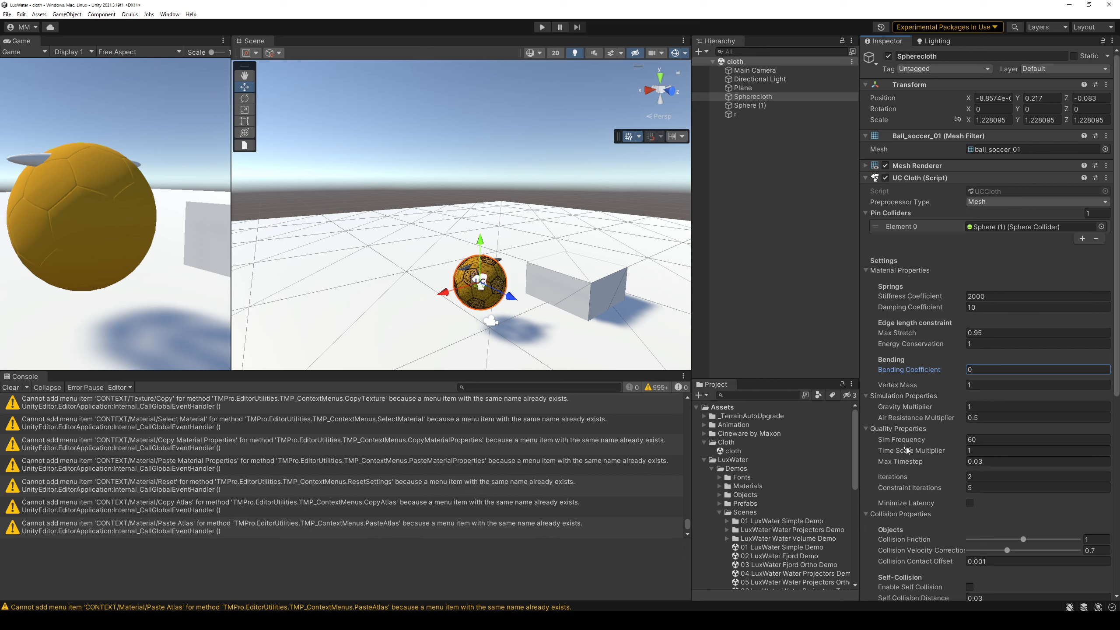
Set the Sim Frequency in Spherecloth's UC Cloth quality properties to 600
scroll(906, 446, "down", 2)
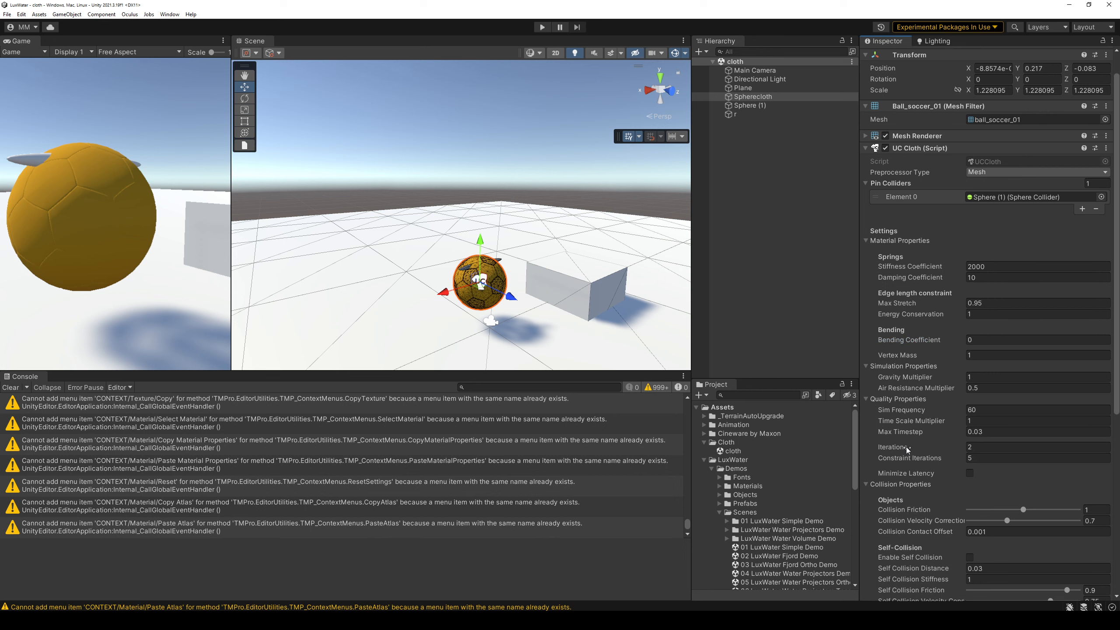
left_click(913, 409)
left_click(1006, 409)
Run the simulation with Sphere (1) selected, and widen the Game view with its statistics shown
key("ctrl+p")
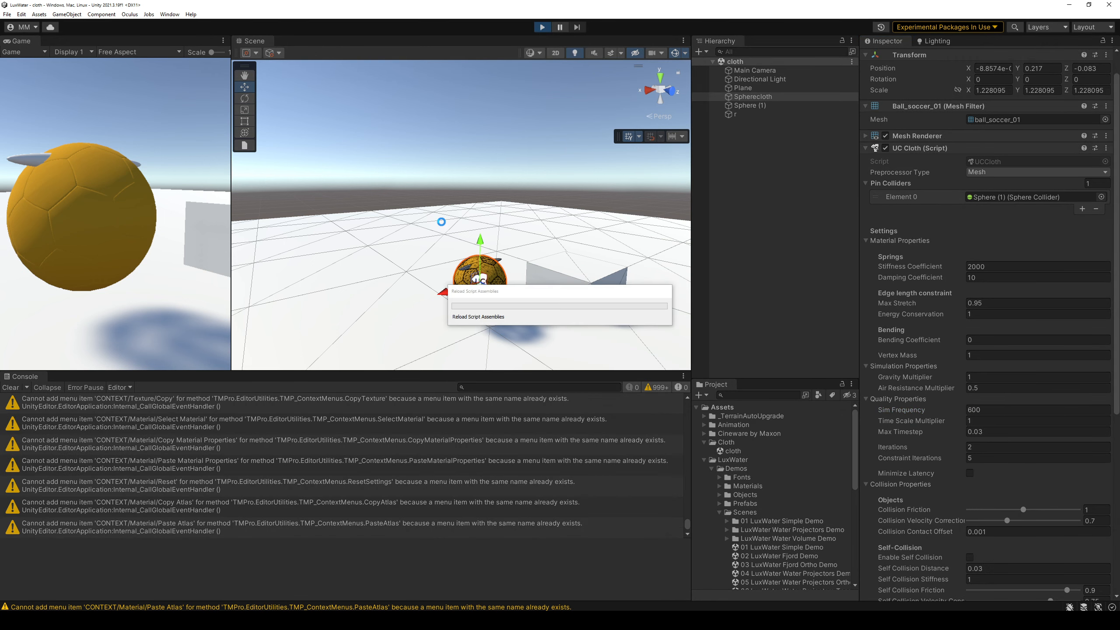
left_click(759, 106)
left_click_drag(232, 69, 332, 72)
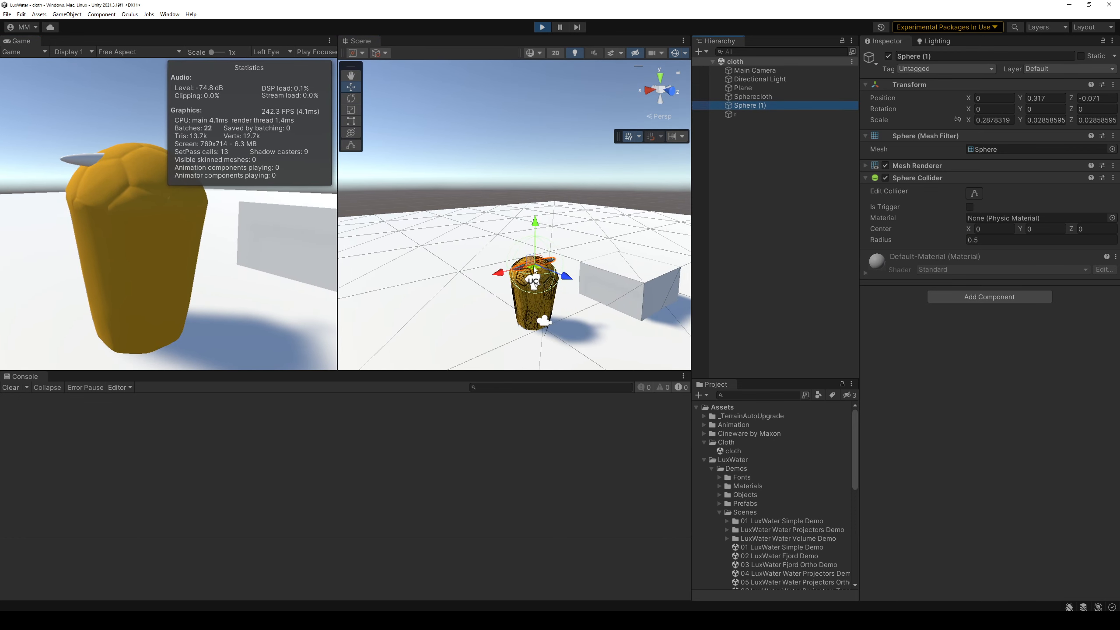
Move Sphere (1) sideways and lift it to about Y 0.86 to test the cloth, and stop the simulation
left_click_drag(535, 269, 501, 260)
left_click_drag(501, 214, 500, 113)
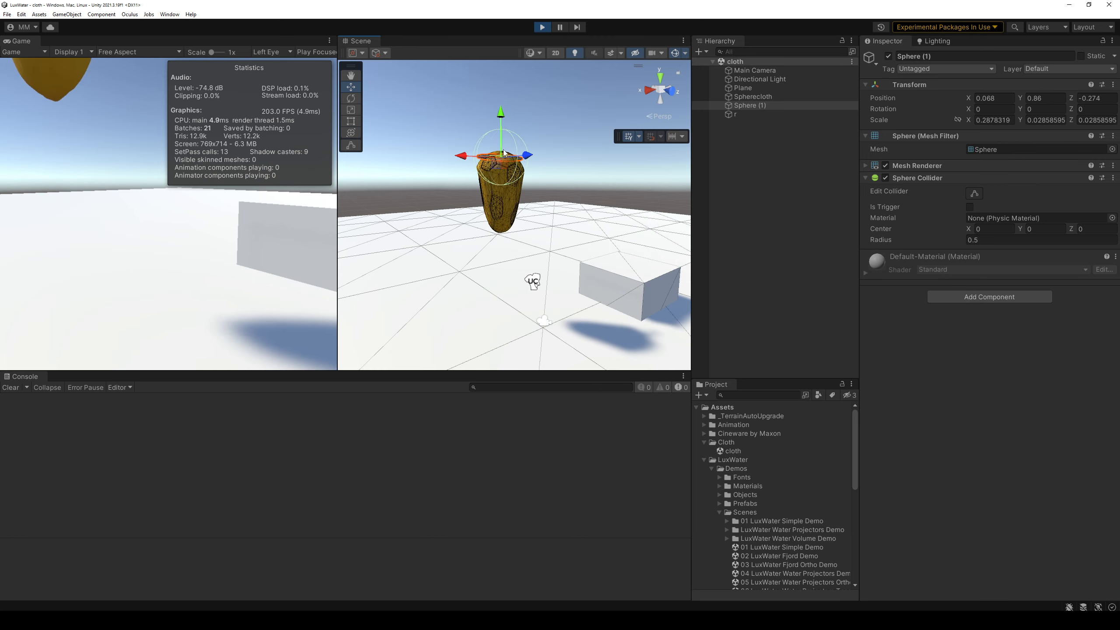
key("ctrl+p")
Set Spherecloth's Iterations to 20 and Constraint Iterations to 10 in the UC Cloth quality properties, and save the scene
left_click(761, 97)
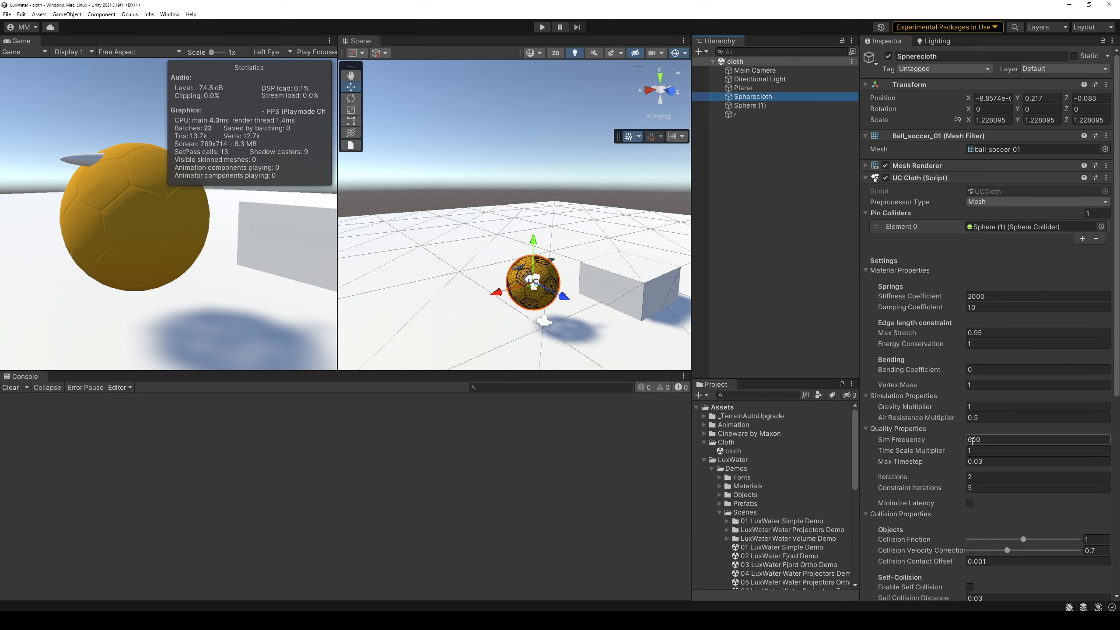
left_click(1004, 477)
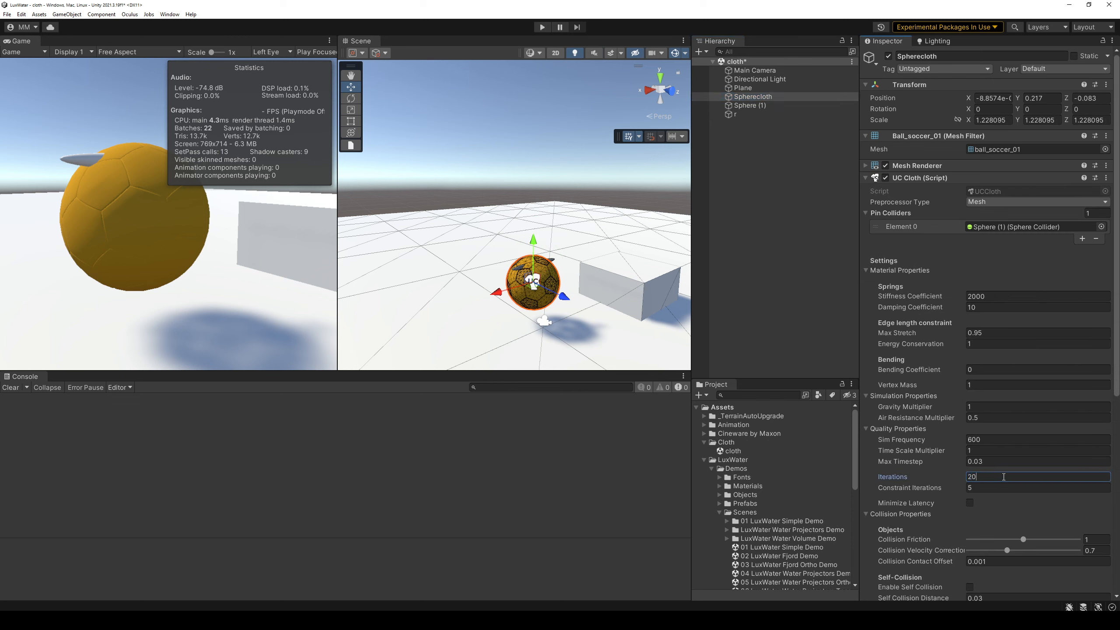
key("ctrl+s")
left_click(983, 487)
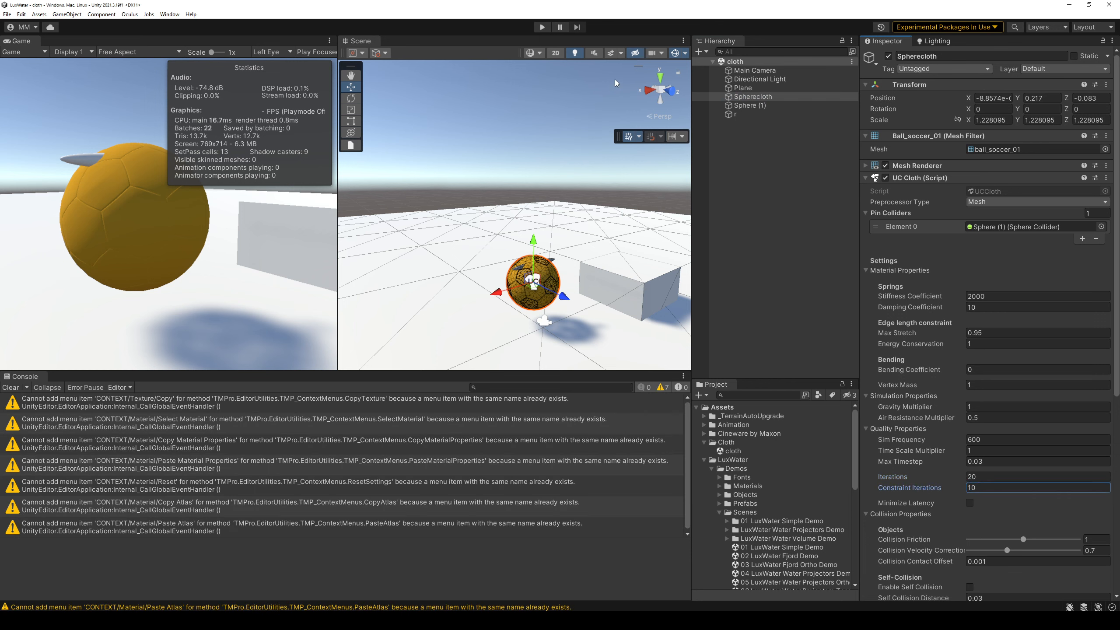
Run the simulation, move Sphere (1) over the box to test the cloth's collision, and lift it clear of the box
key("ctrl+p")
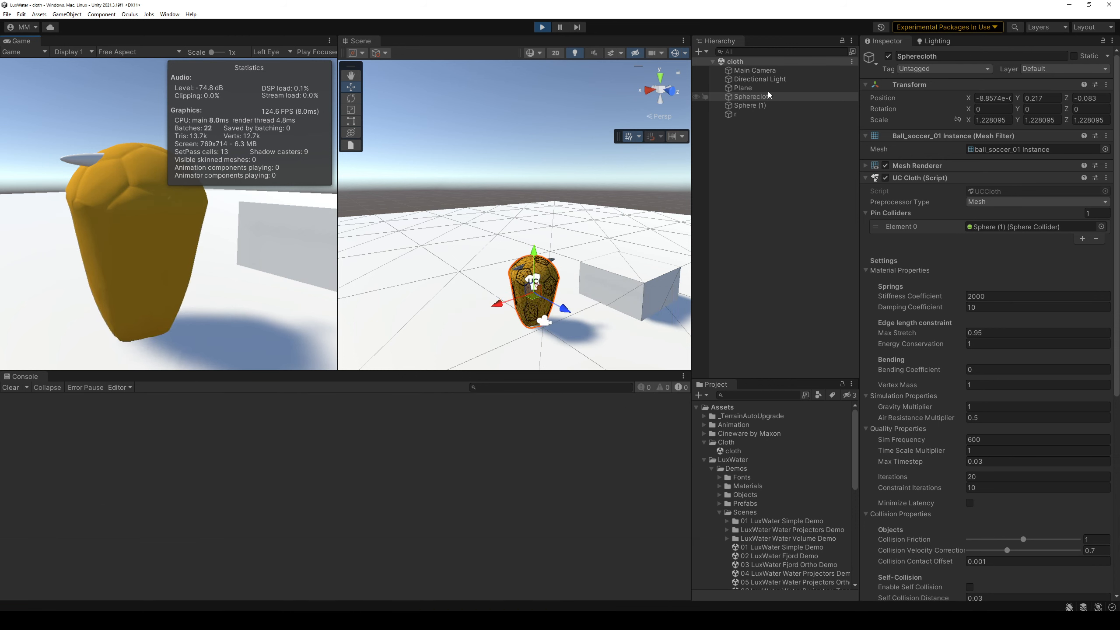
left_click(751, 106)
left_click_drag(535, 271, 603, 253)
middle_click_drag(603, 254, 466, 251)
scroll(466, 251, "up", 3)
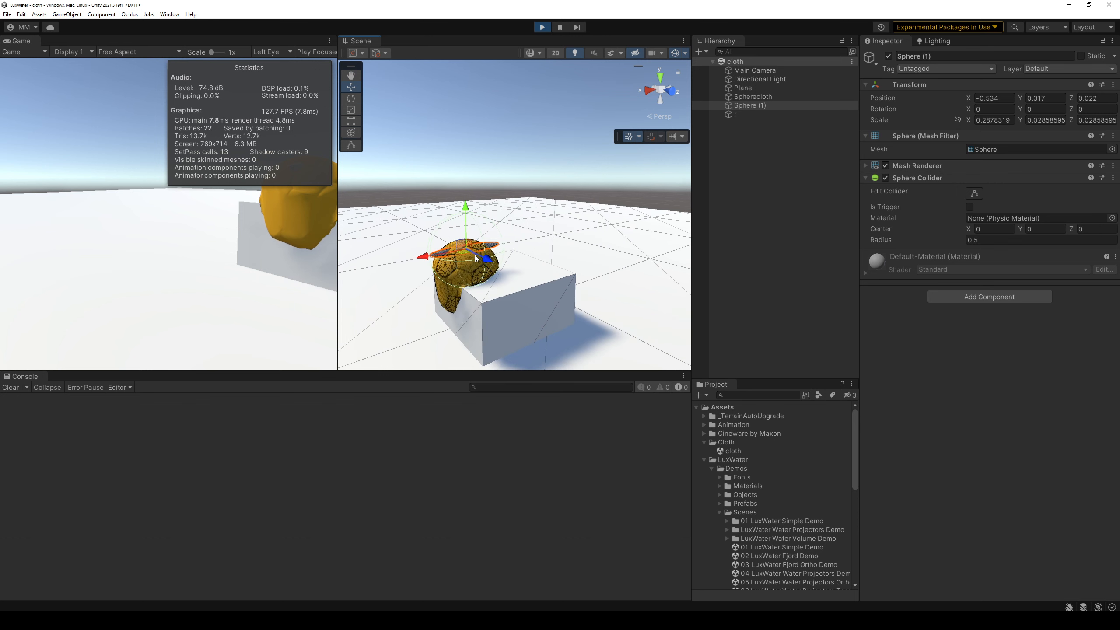
mouse_move(467, 216)
left_mouse_down()
mouse_move(469, 125)
mouse_move(485, 222)
left_mouse_up()
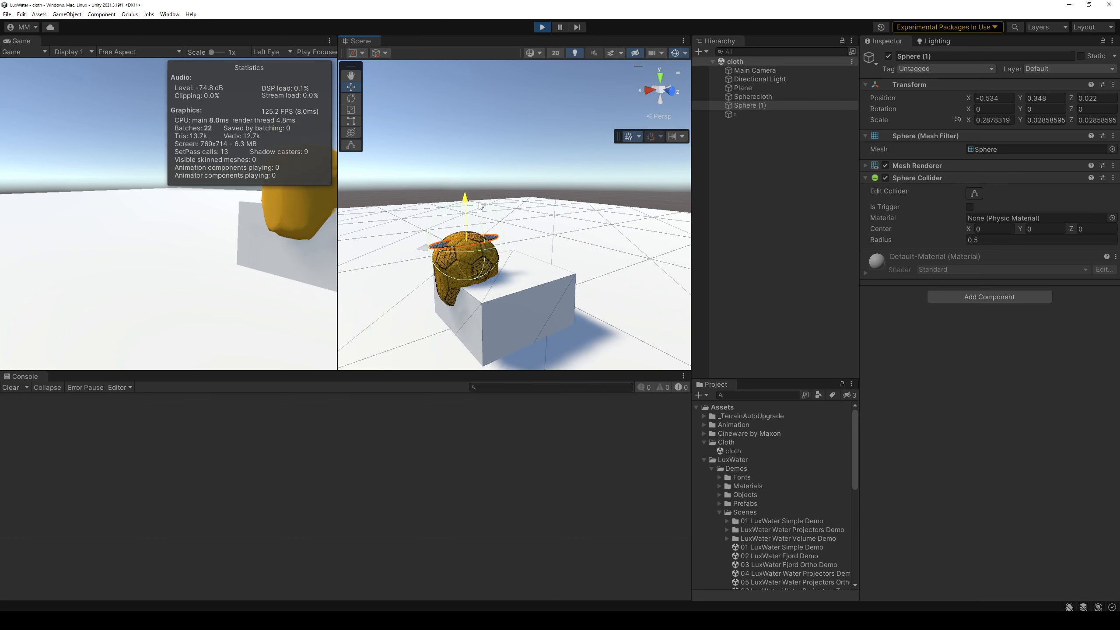
mouse_move(422, 247)
left_mouse_down()
mouse_move(539, 245)
mouse_move(309, 284)
mouse_move(441, 246)
left_mouse_up()
left_click_drag(442, 192, 352, 201)
Test rotating Sphere (1), undo the rotation, scale it to deform the cloth, and stop the simulation
key("e")
key("ctrl+z")
key("r")
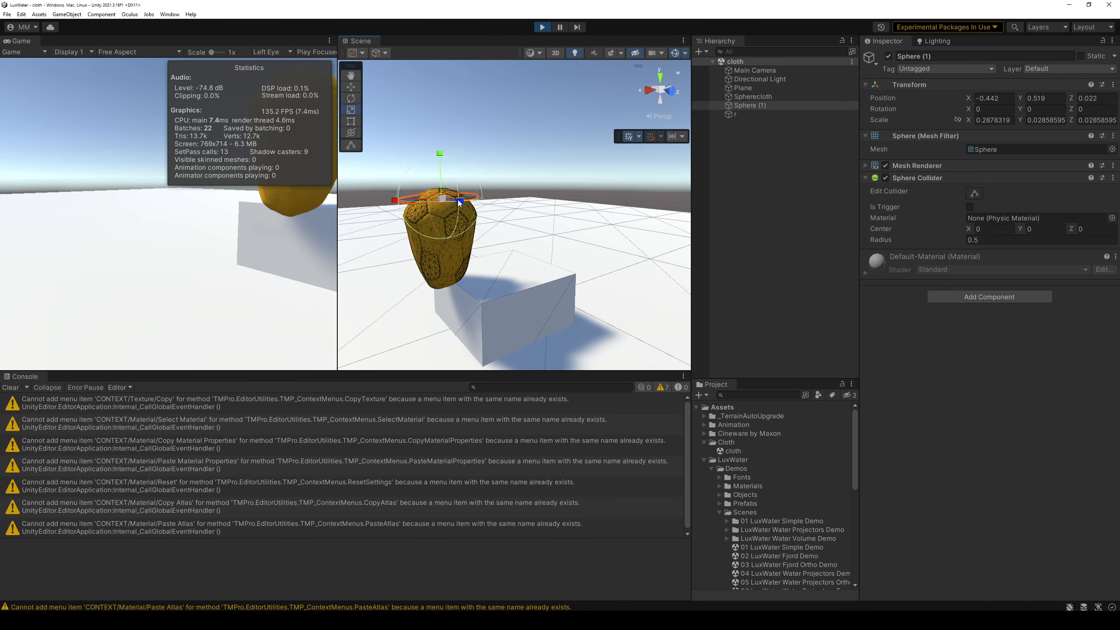
left_click_drag(468, 203, 425, 240)
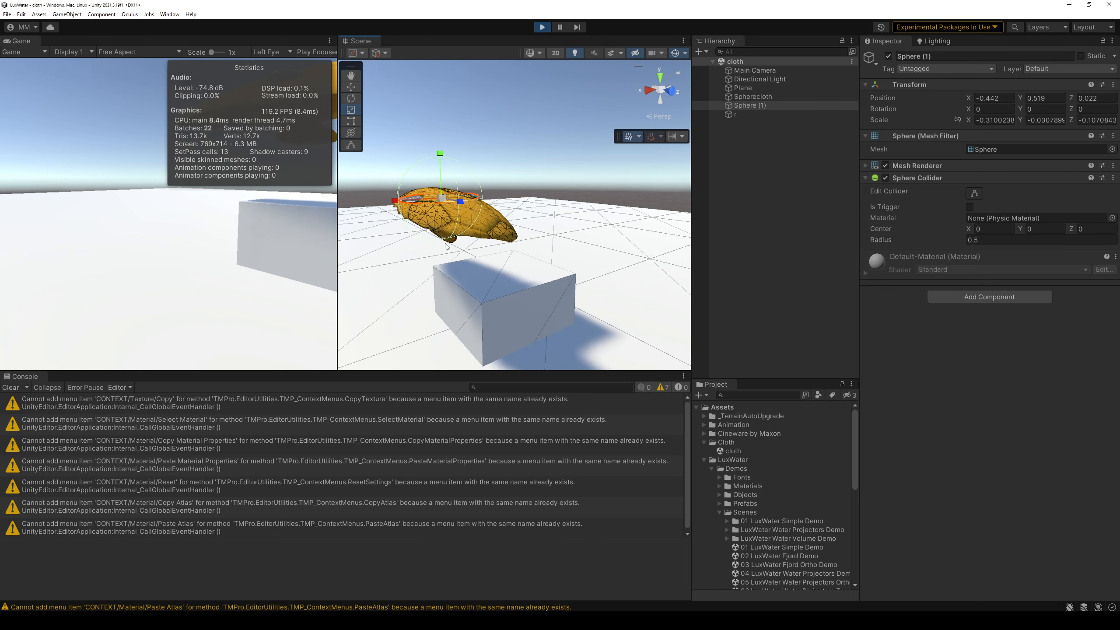
left_click(542, 27)
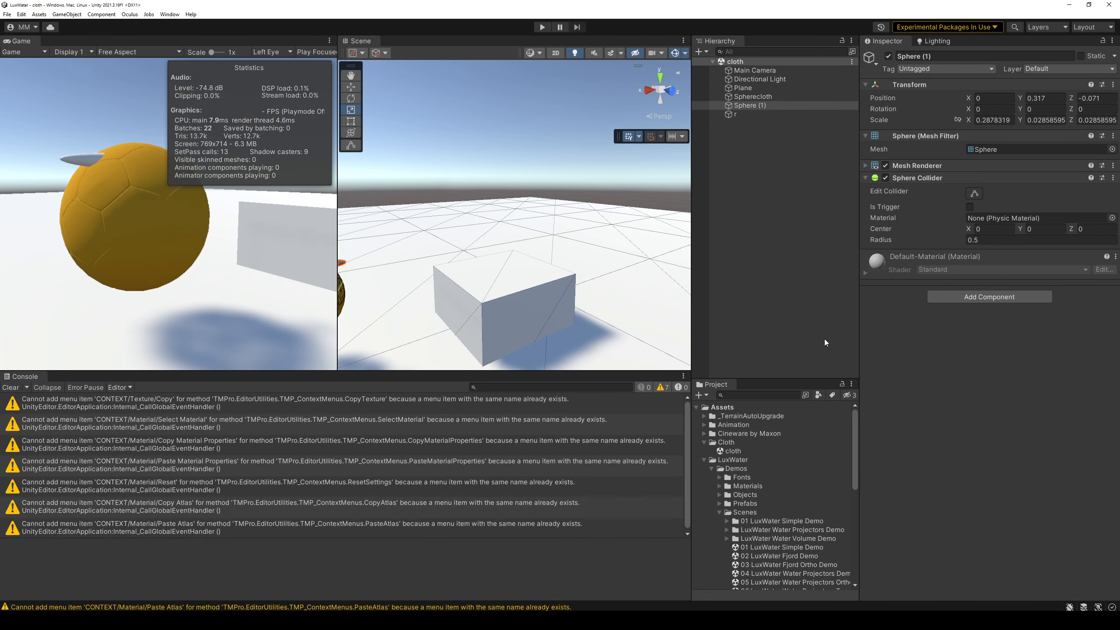
Enable Offset Front and set Smoothing to 0.95 in Spherecloth's UC Cloth post-processing settings
left_click(779, 97)
scroll(921, 375, "down", 5)
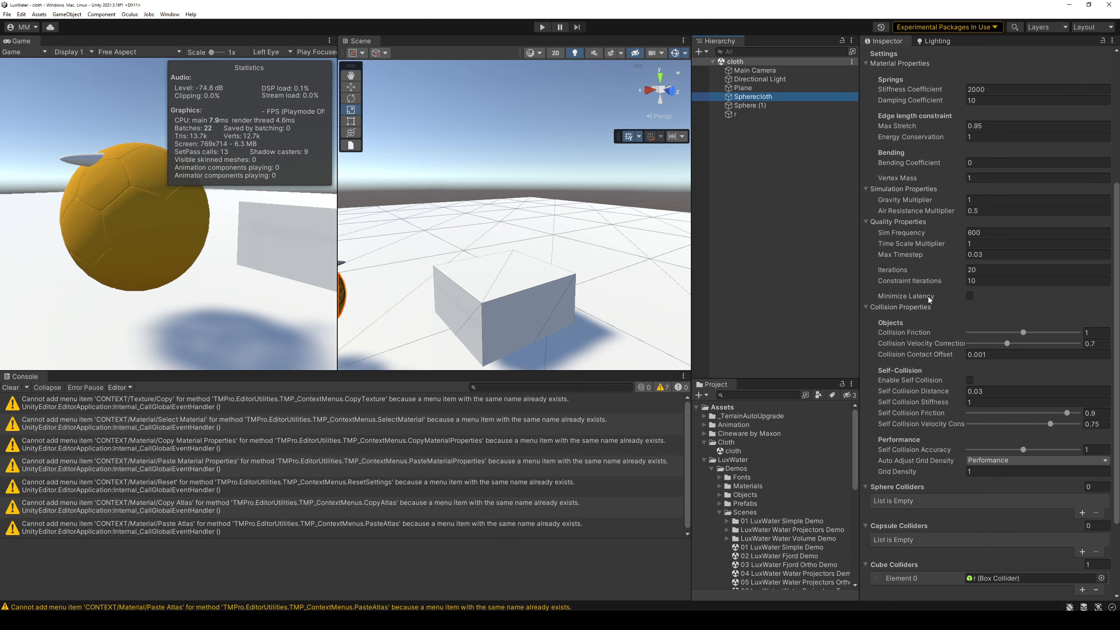
mouse_move(928, 296)
scroll(903, 501, "down", 5)
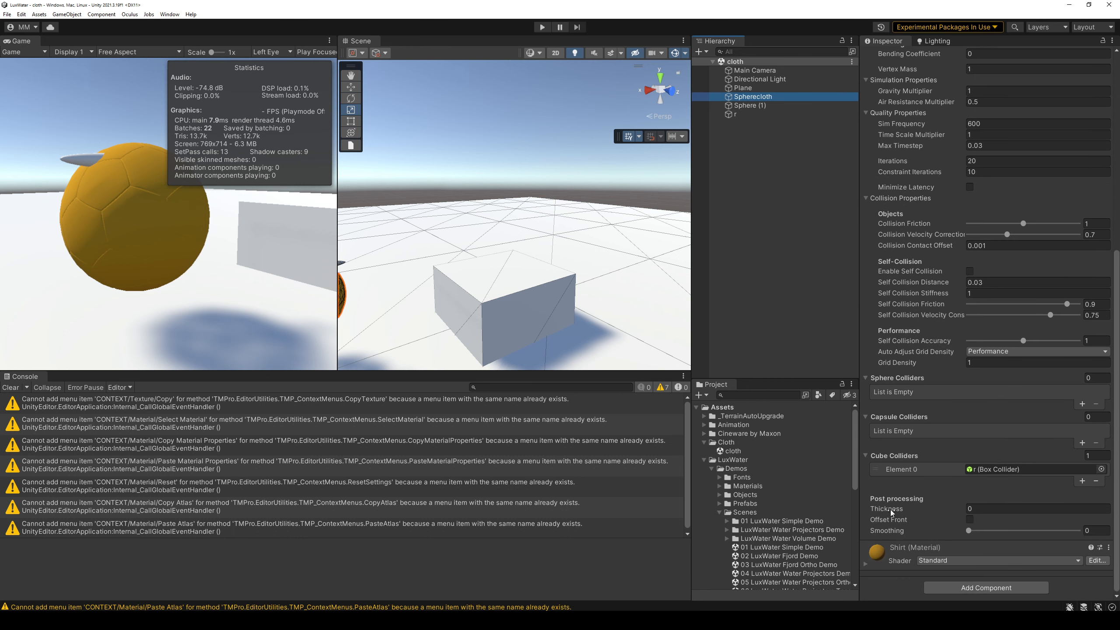
left_click(970, 520)
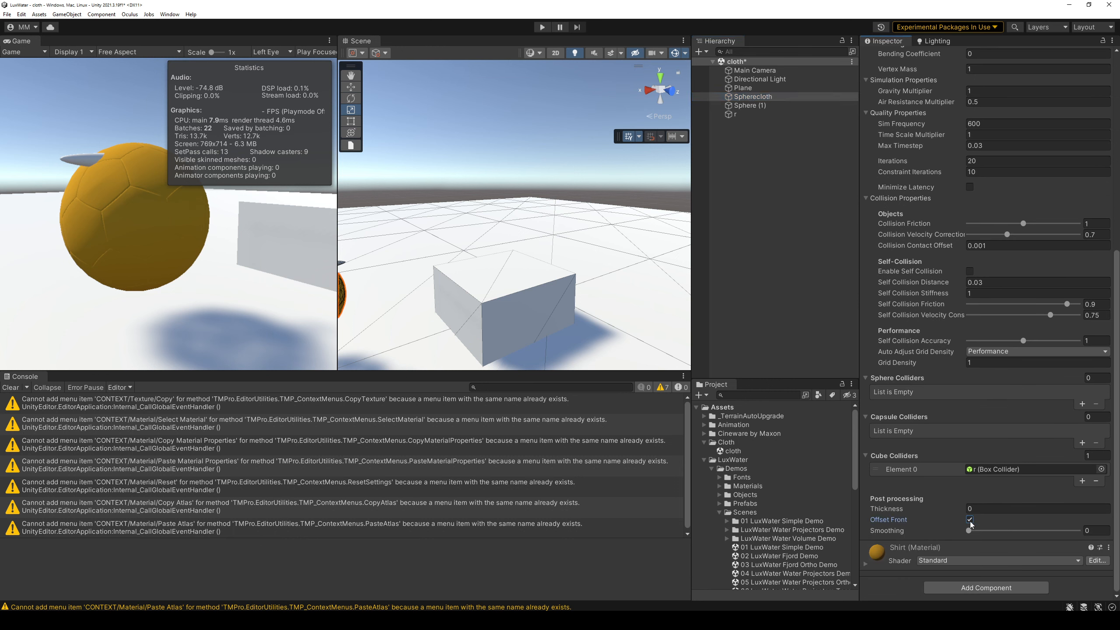
left_click_drag(969, 531, 1111, 529)
Run the simulation, move Sphere (1) against the box, and raise it above the box to about Y 0.65
left_click(542, 27)
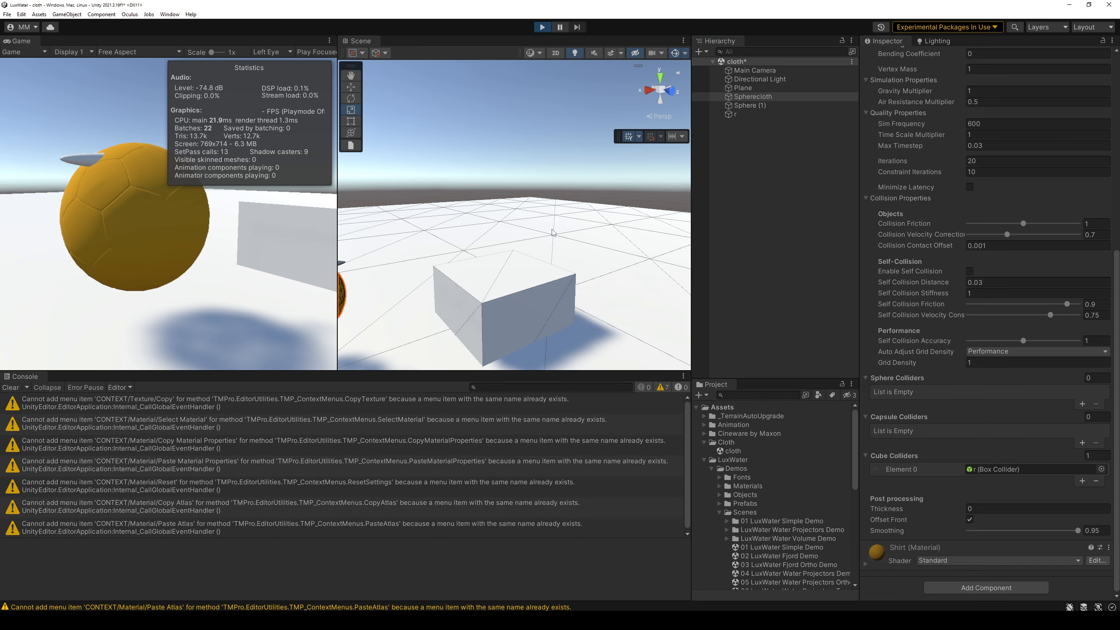
right_click_drag(555, 227, 462, 250)
left_click(763, 107)
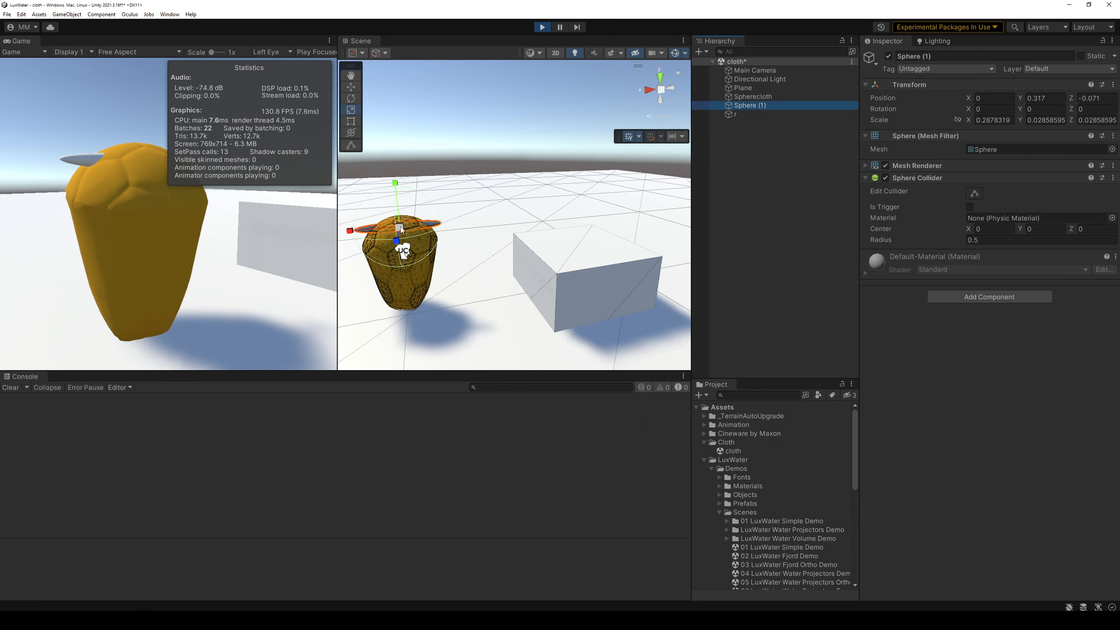
key("w")
left_click_drag(408, 232, 526, 233)
mouse_move(493, 233)
left_mouse_down()
mouse_move(597, 223)
mouse_move(504, 223)
left_mouse_up()
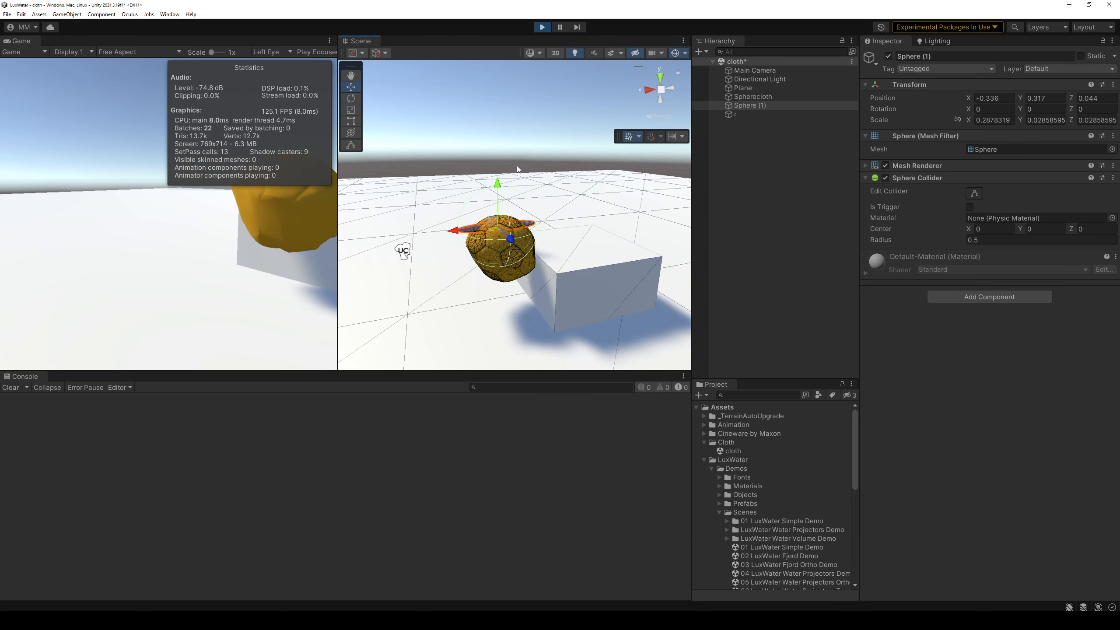
left_click_drag(459, 229, 536, 225)
left_click_drag(573, 183, 577, 92)
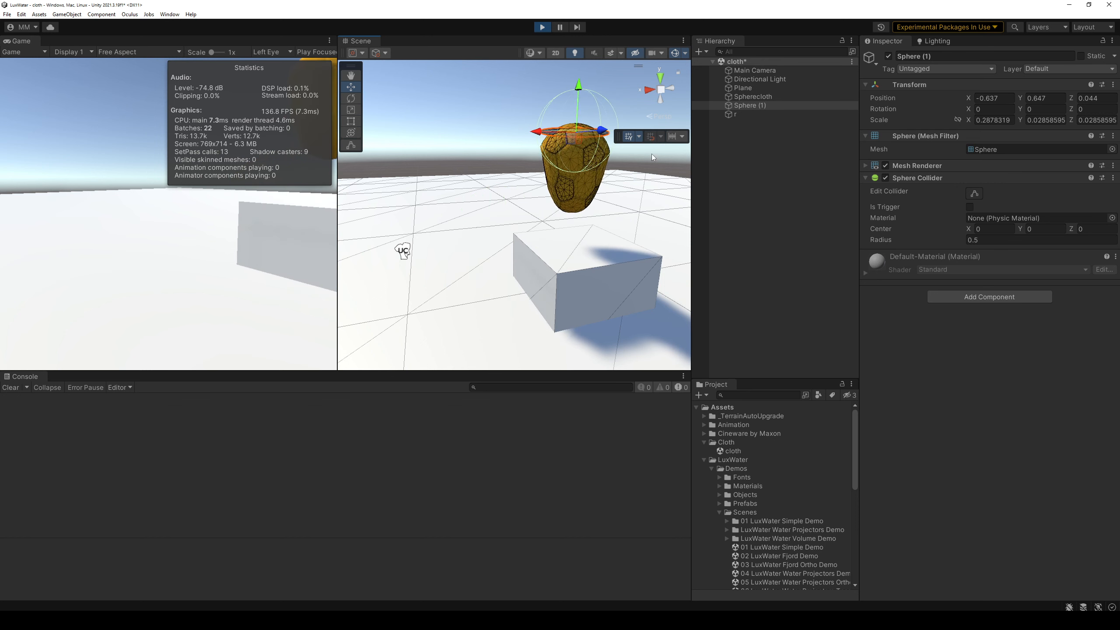
Add a Rigidbody component to Sphere (1) while the simulation runs
left_click(973, 300)
type("rig")
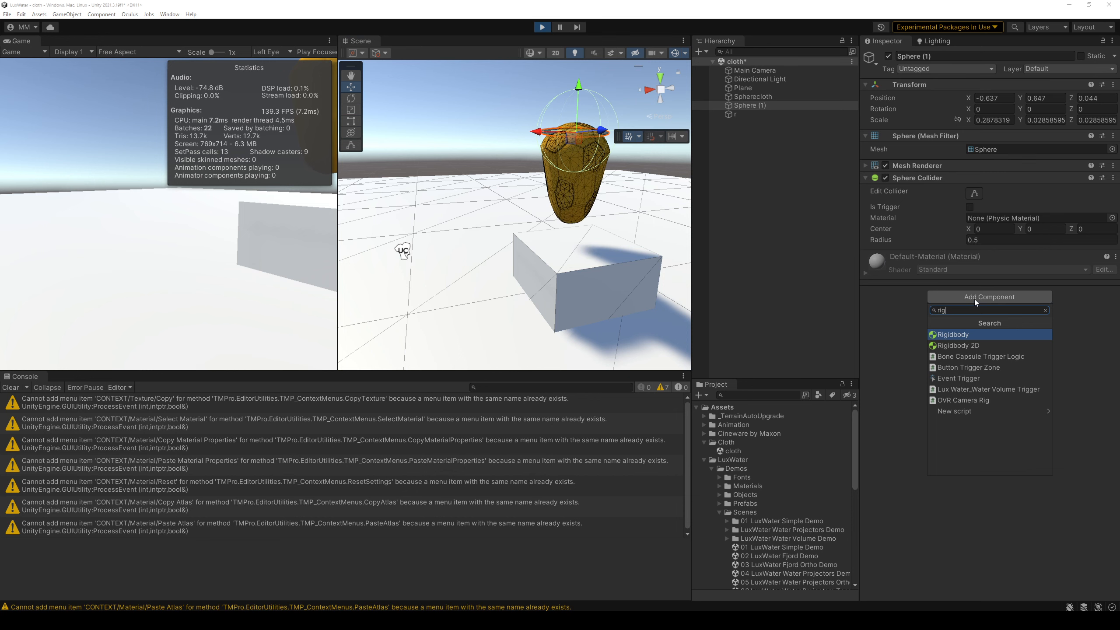
key("Return")
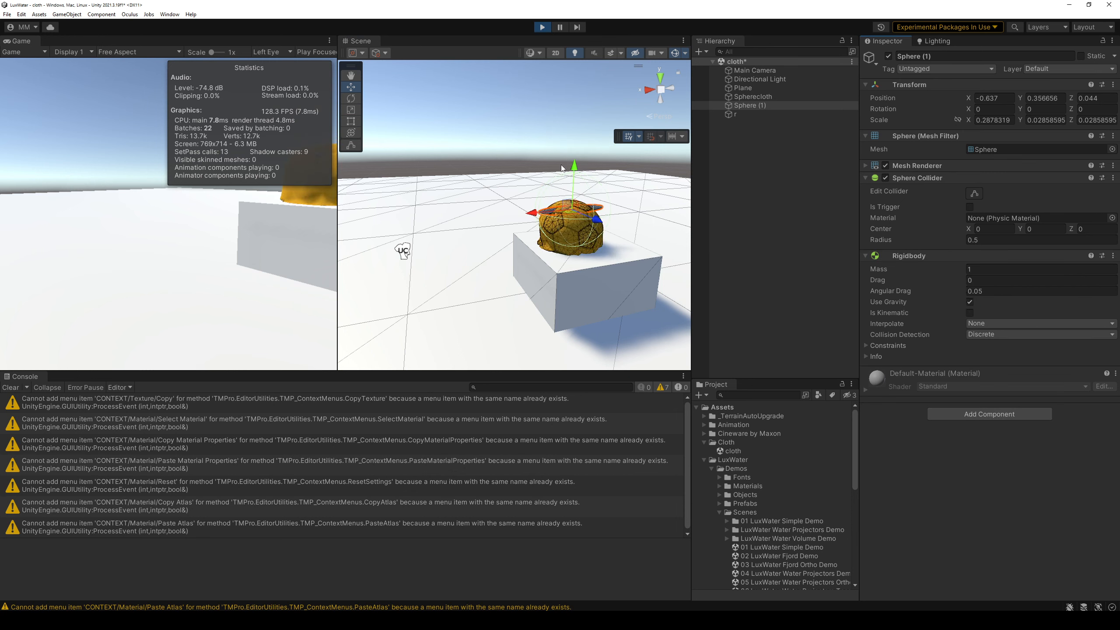
Lift Sphere (1) repeatedly so it drops onto the box, and pull it off the box onto the ground
left_click_drag(573, 171, 555, 53)
left_click_drag(573, 174, 521, 59)
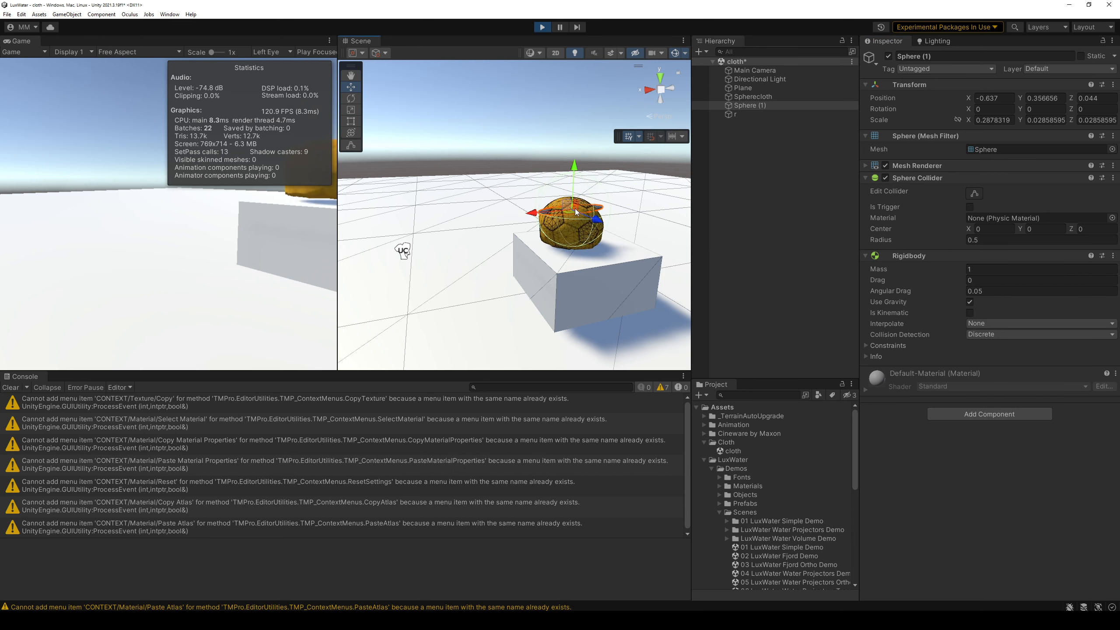
left_click_drag(575, 212, 440, 221)
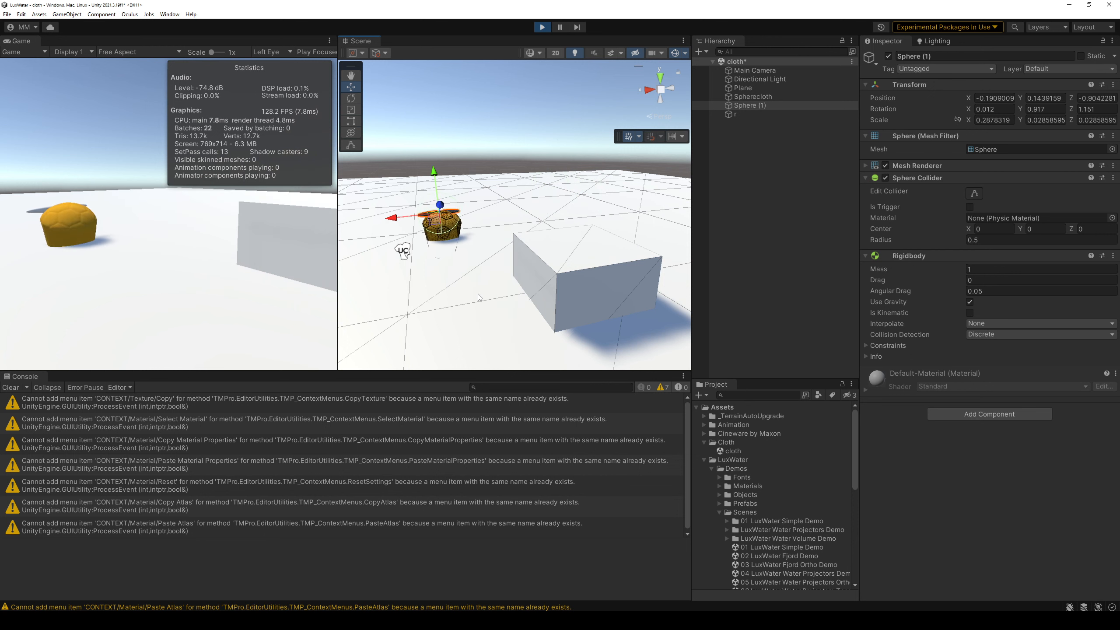